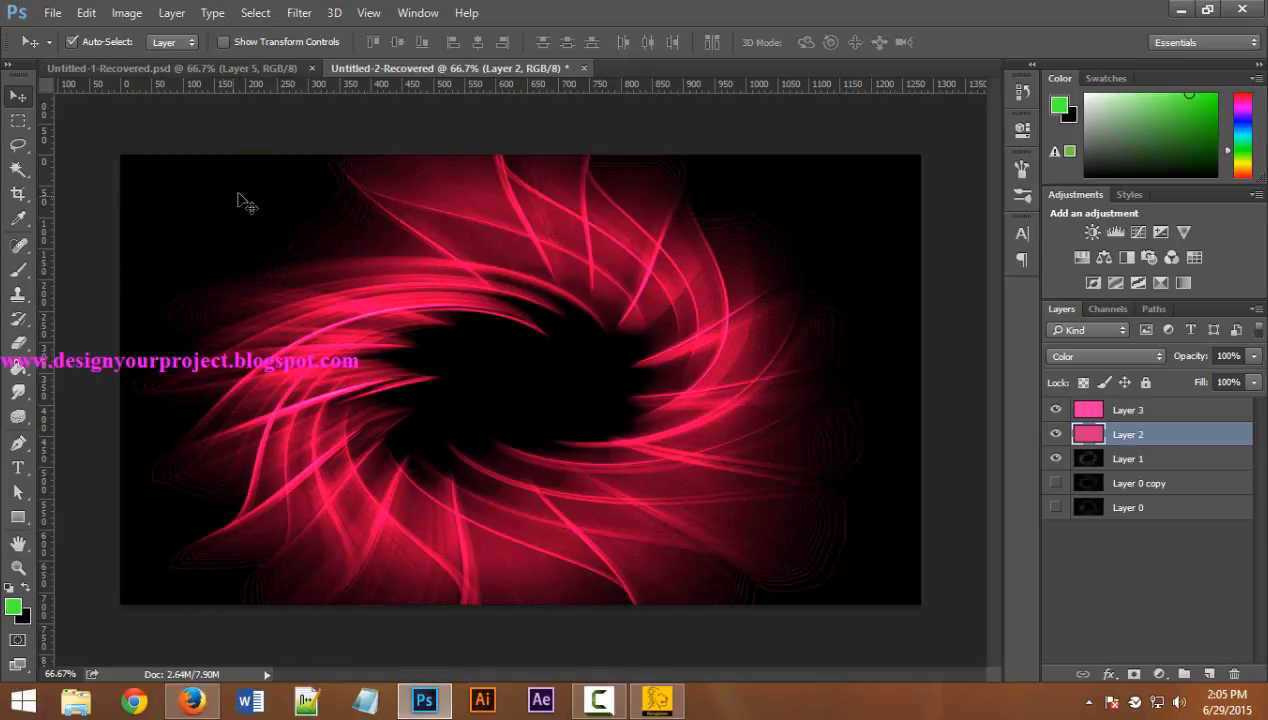
Create a new 1280 x 720 pixel document named "abstract wallpaper" at 72 pixels/inch with a white background
left_click(66, 20)
left_click(68, 31)
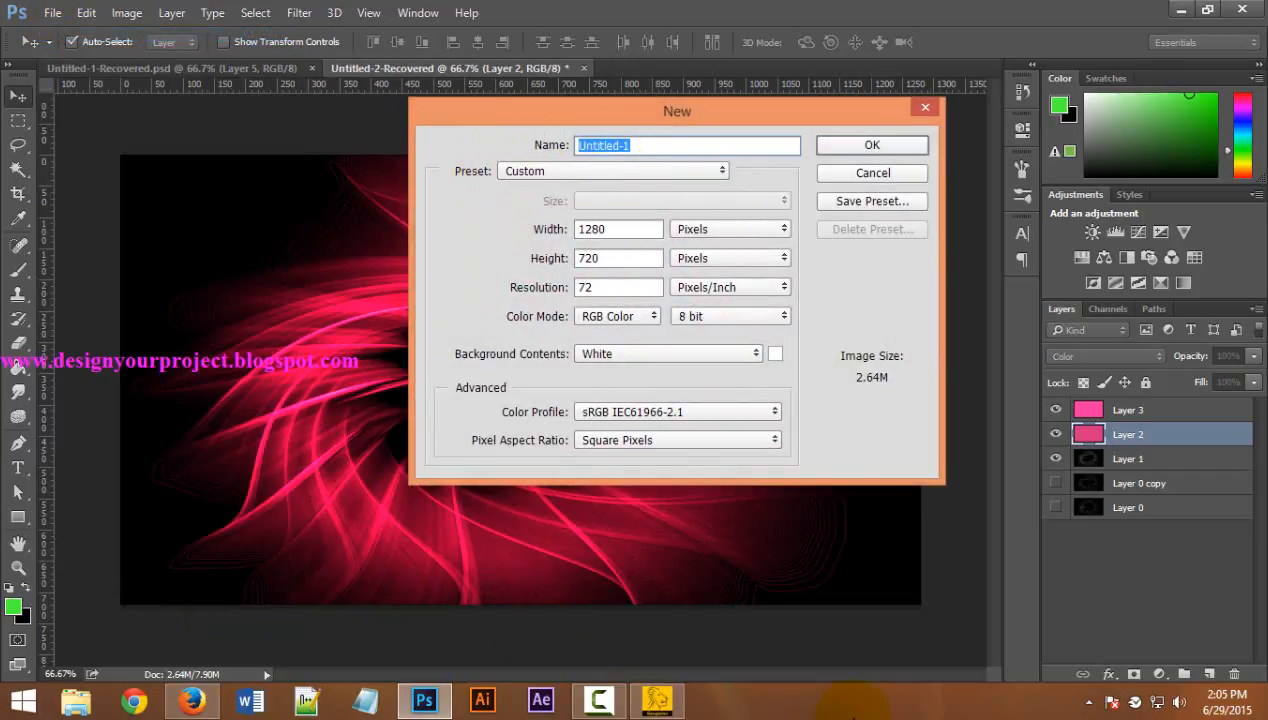
type("as")
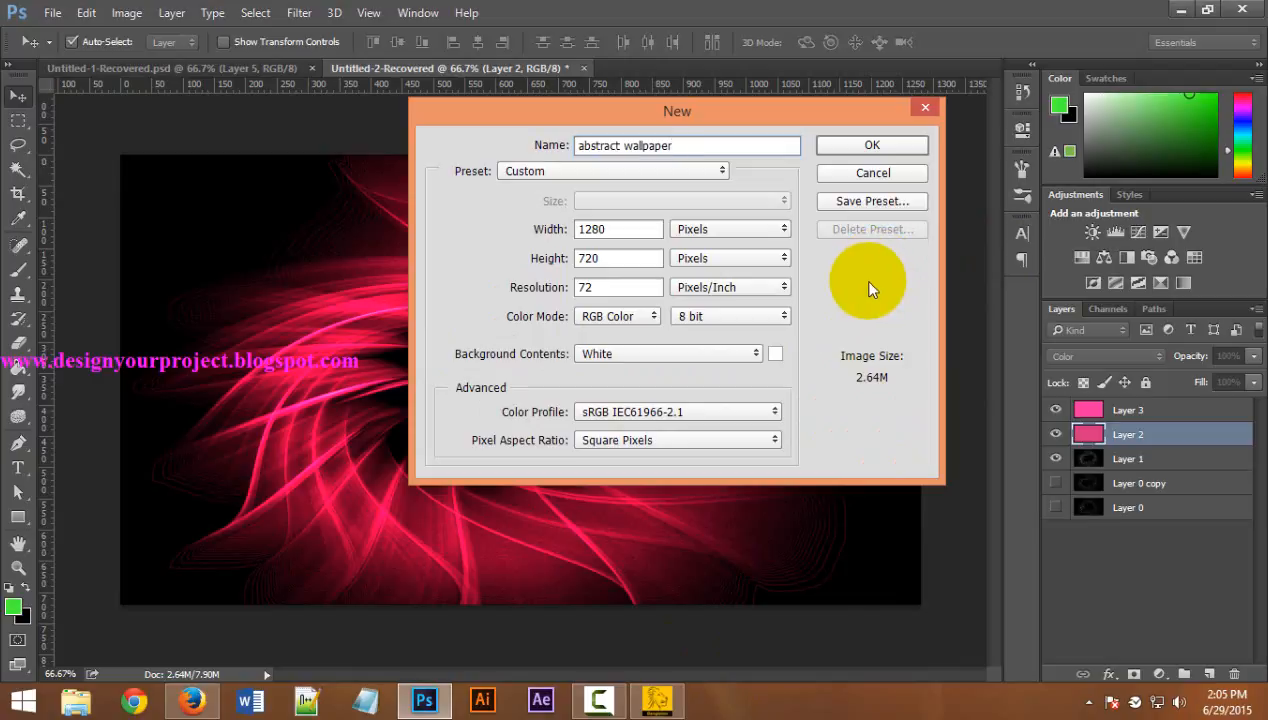
left_click(871, 146)
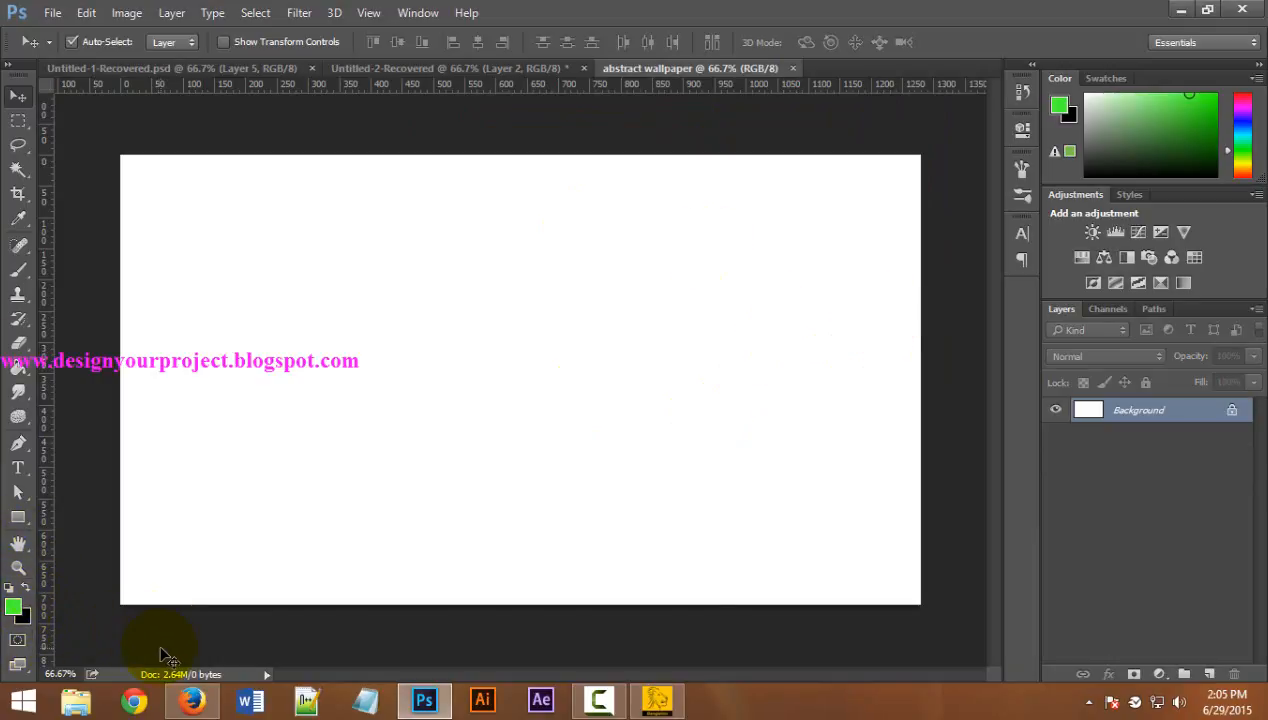
Reset the foreground and background colors to their defaults and fill the whole canvas with black using the Paint Bucket
key("d")
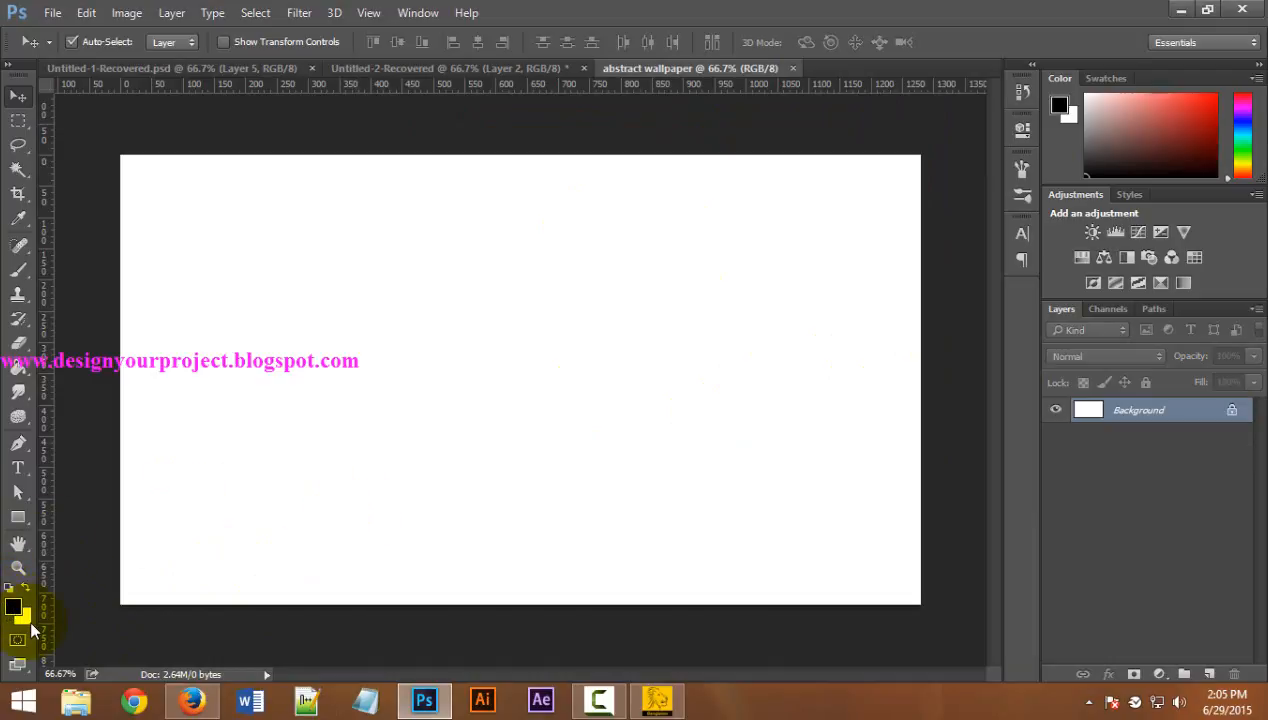
left_click(9, 588)
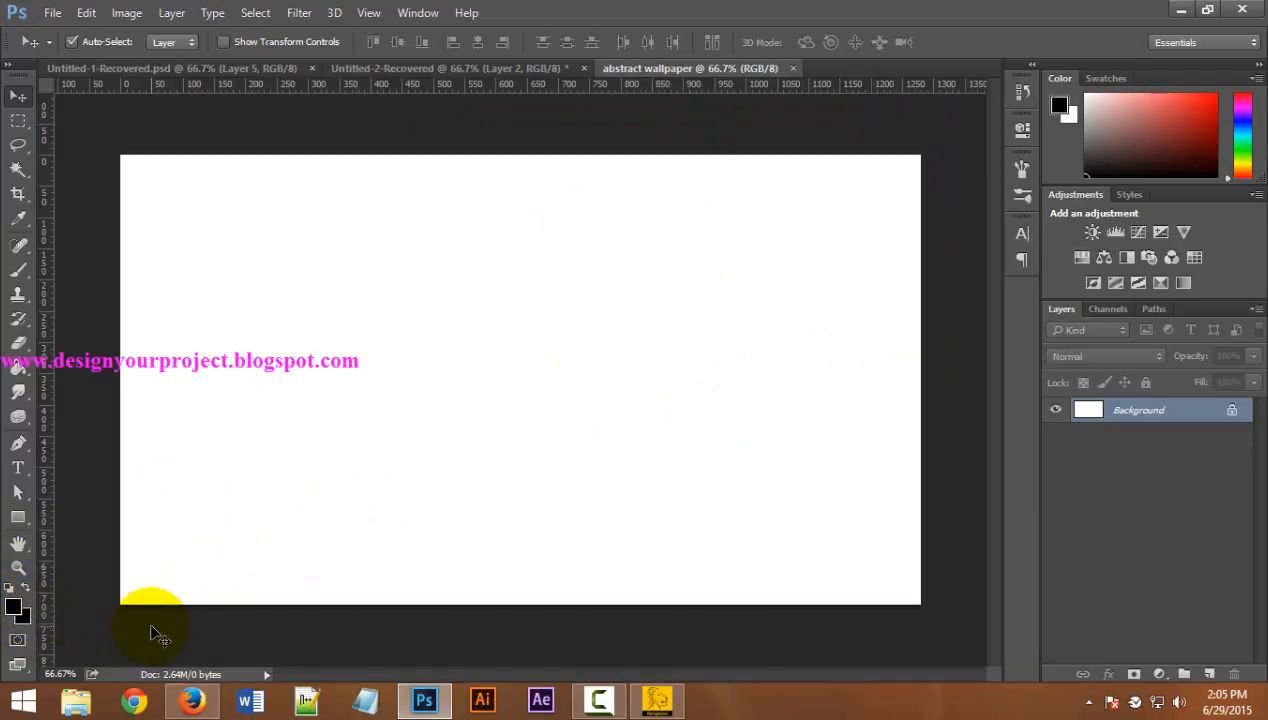
key("x")
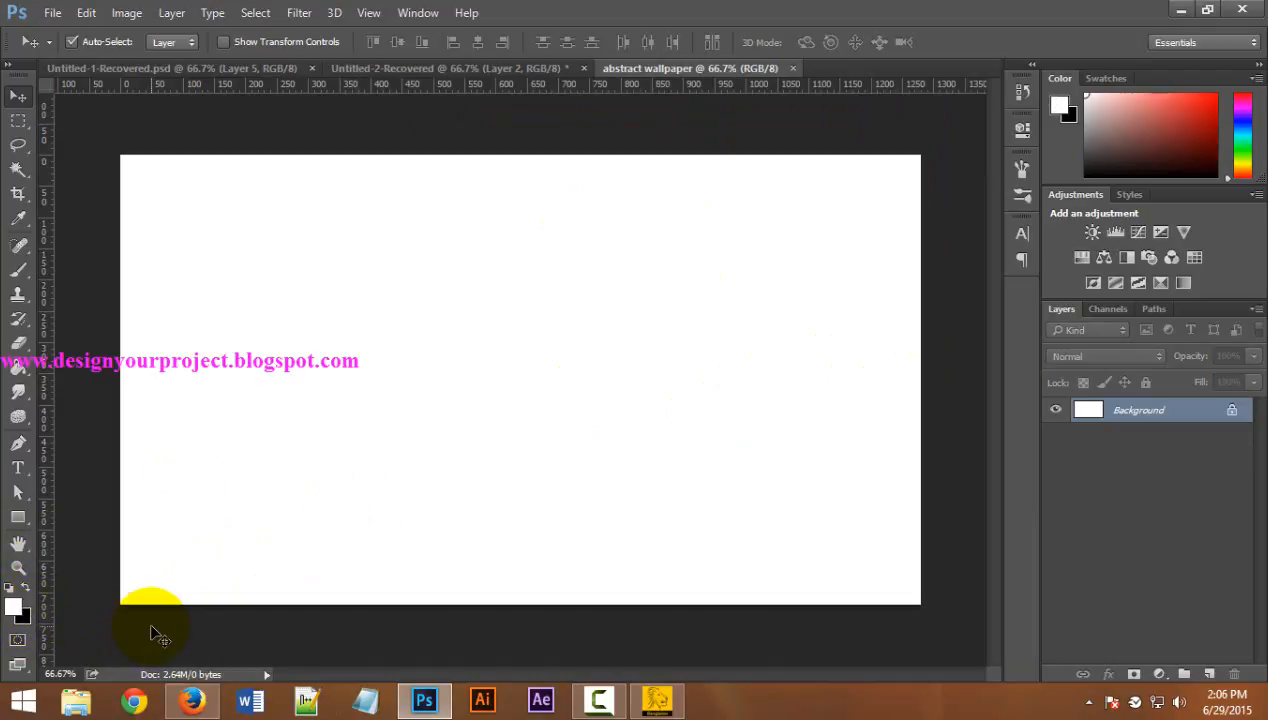
left_click(22, 590)
left_click(27, 588)
left_click(28, 587)
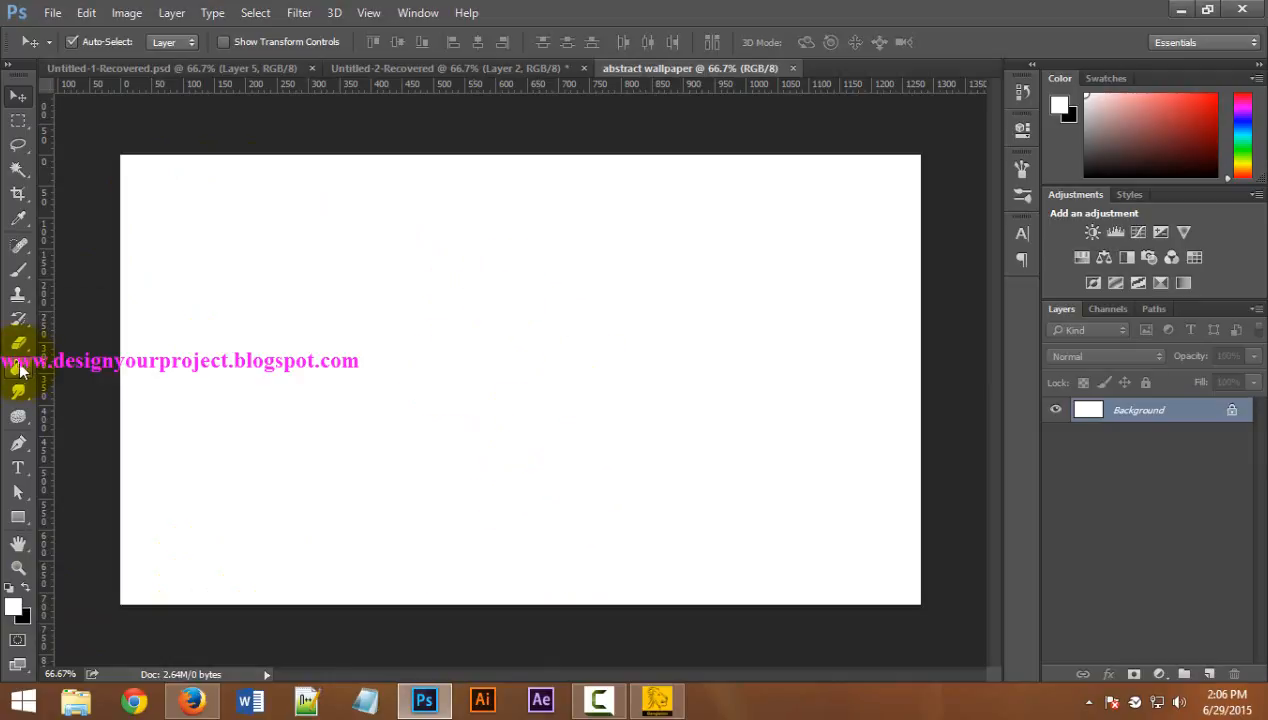
mouse_move(20, 368)
left_mouse_down()
mouse_move(117, 368)
mouse_move(125, 380)
left_mouse_up()
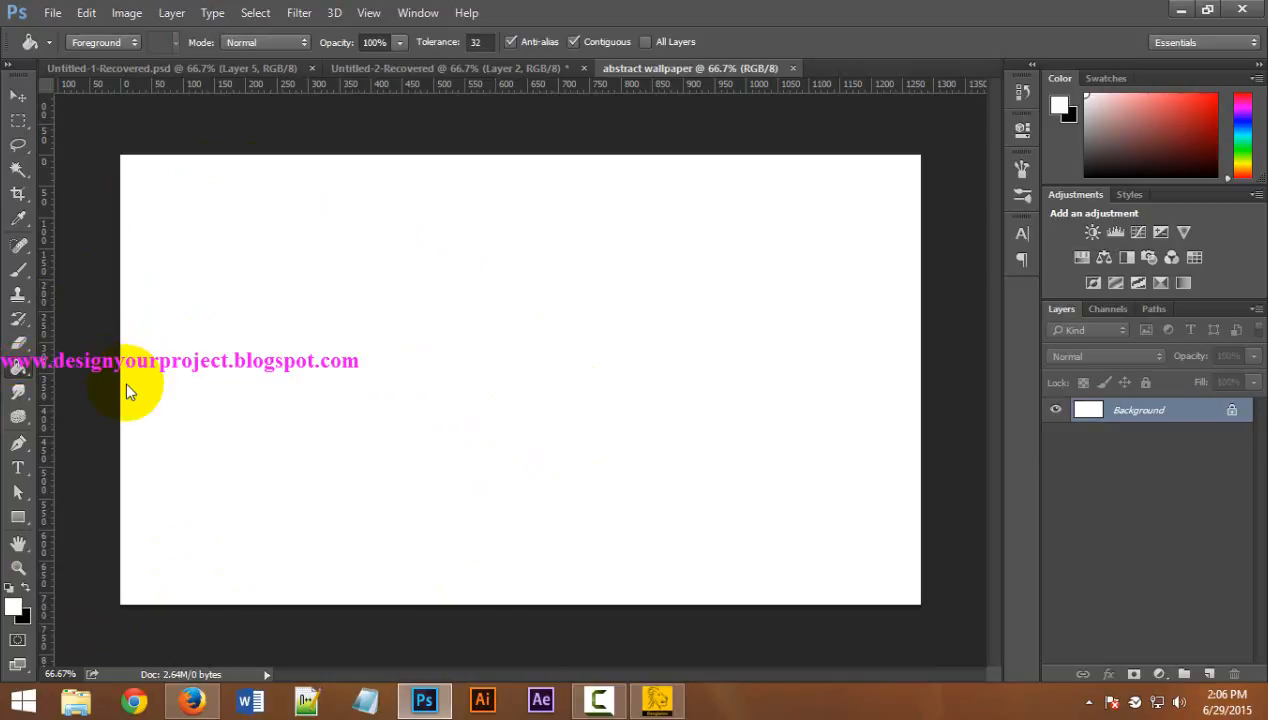
left_click(10, 587)
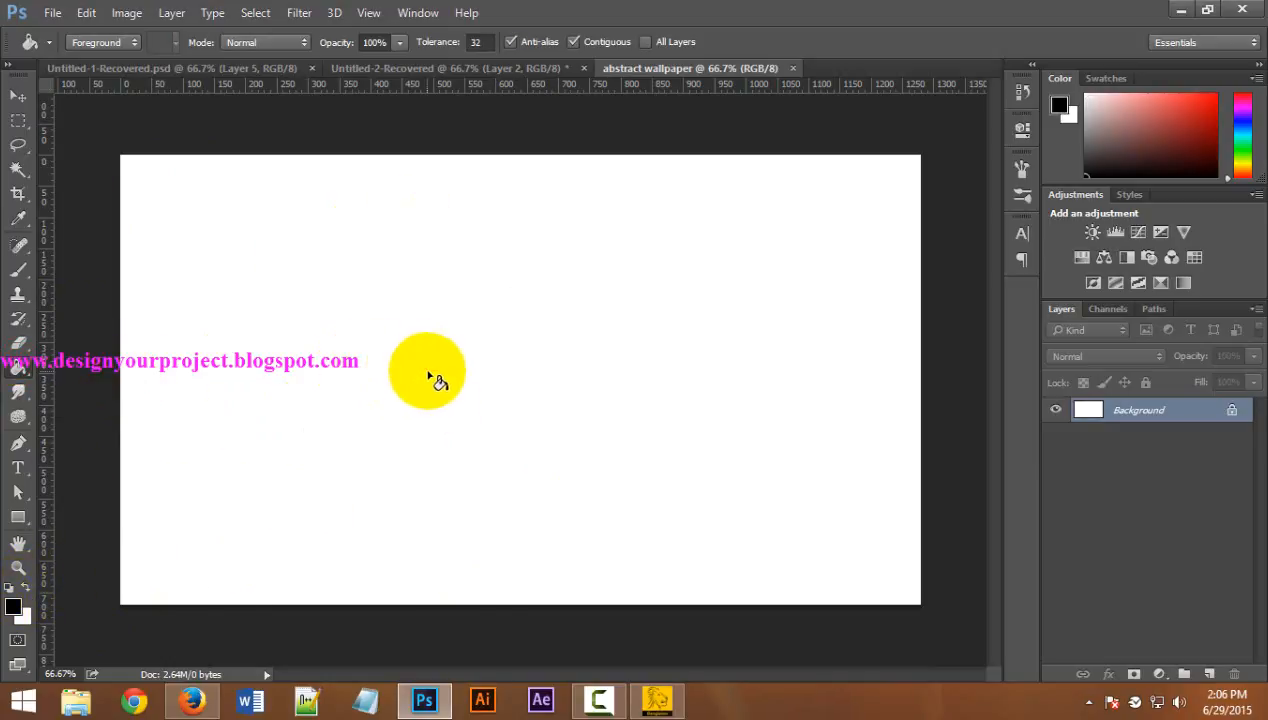
left_click(428, 376)
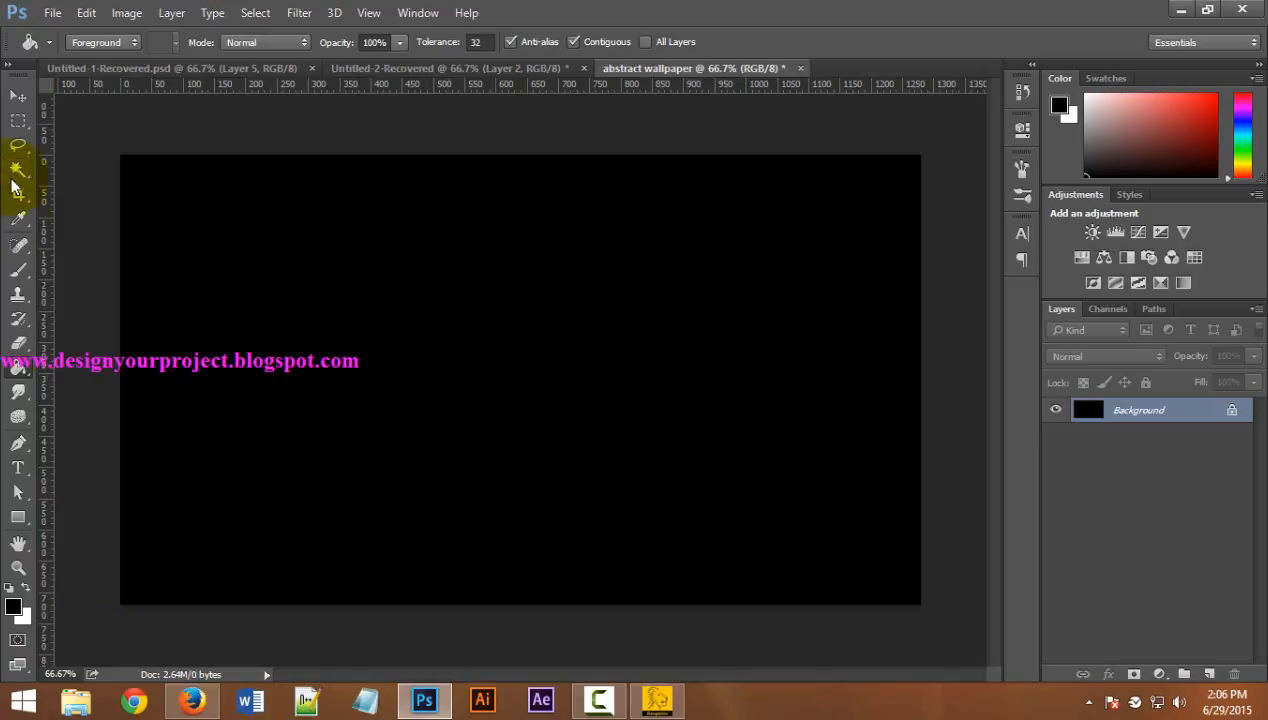
Draw a freehand, wavy-edged closed selection around the middle of the black canvas with the Lasso tool
left_click(18, 147)
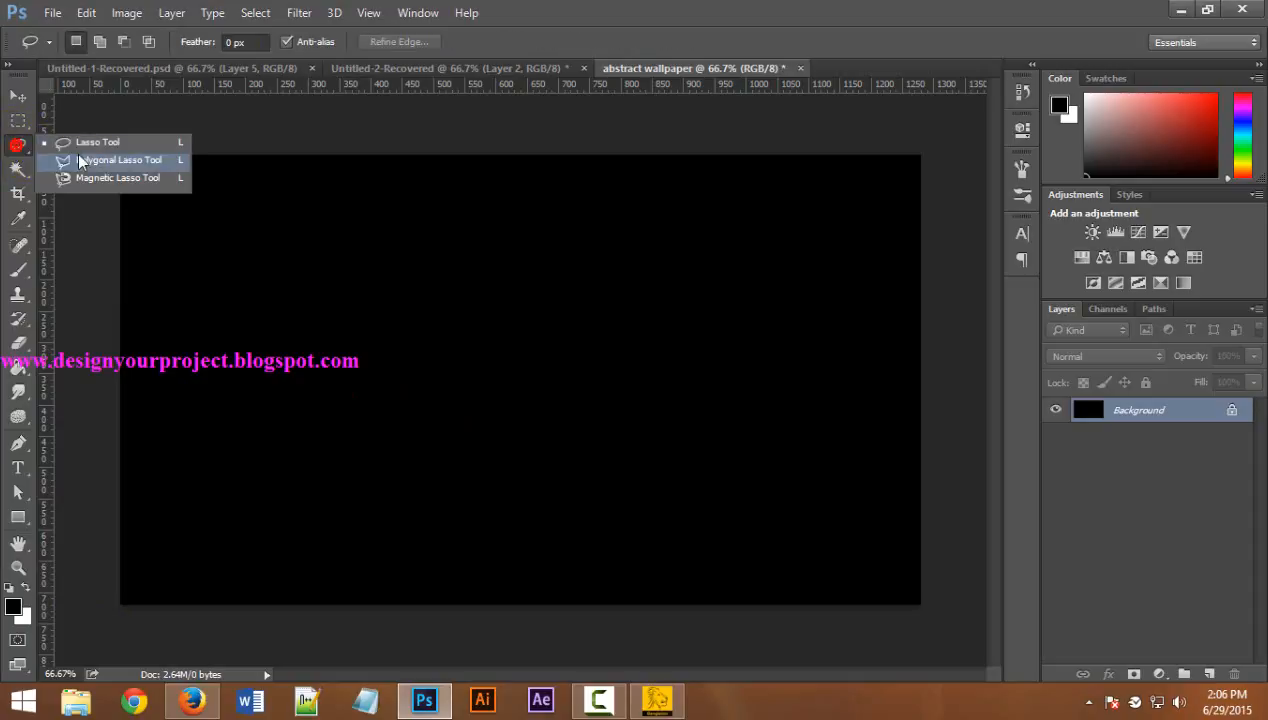
left_click(137, 149)
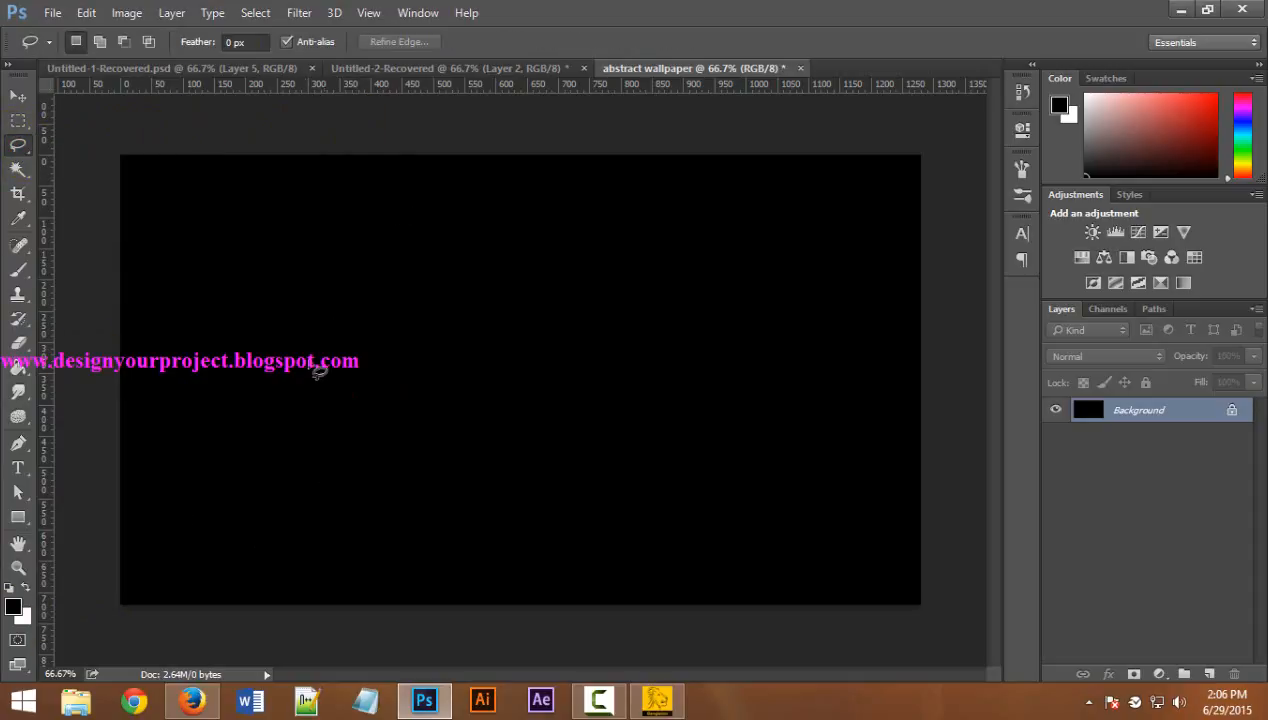
mouse_move(340, 298)
left_mouse_down()
mouse_move(394, 262)
mouse_move(415, 289)
mouse_move(446, 275)
mouse_move(544, 328)
mouse_move(552, 371)
mouse_move(568, 375)
mouse_move(536, 409)
mouse_move(458, 450)
left_mouse_up()
left_click(432, 428)
mouse_move(363, 284)
left_mouse_down()
mouse_move(485, 295)
mouse_move(518, 281)
mouse_move(532, 312)
mouse_move(572, 296)
mouse_move(589, 366)
mouse_move(633, 414)
mouse_move(602, 444)
mouse_move(592, 515)
mouse_move(557, 494)
mouse_move(461, 527)
mouse_move(439, 503)
mouse_move(328, 518)
mouse_move(317, 411)
mouse_move(345, 422)
mouse_move(381, 395)
mouse_move(353, 346)
mouse_move(305, 318)
mouse_move(333, 313)
mouse_move(368, 273)
left_mouse_up()
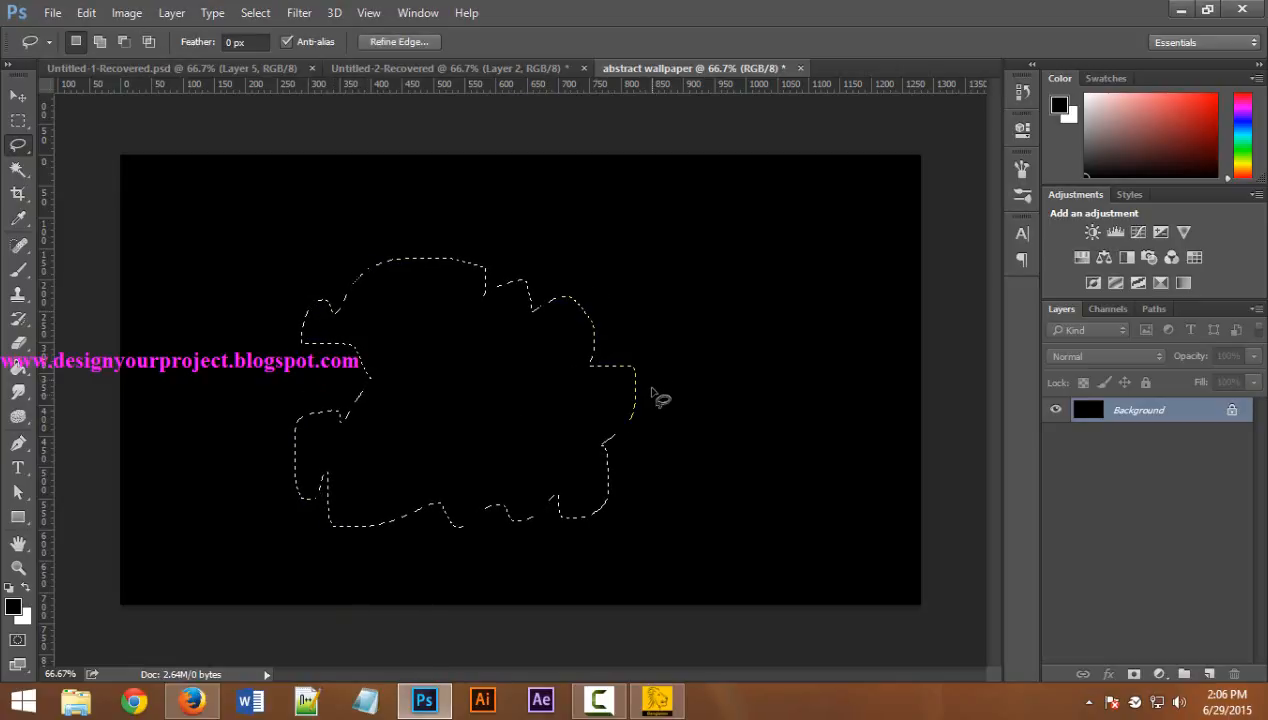
Transform the selection to about 120% in width and height, move it closer to the canvas centre, and apply the transformation
left_click(258, 15)
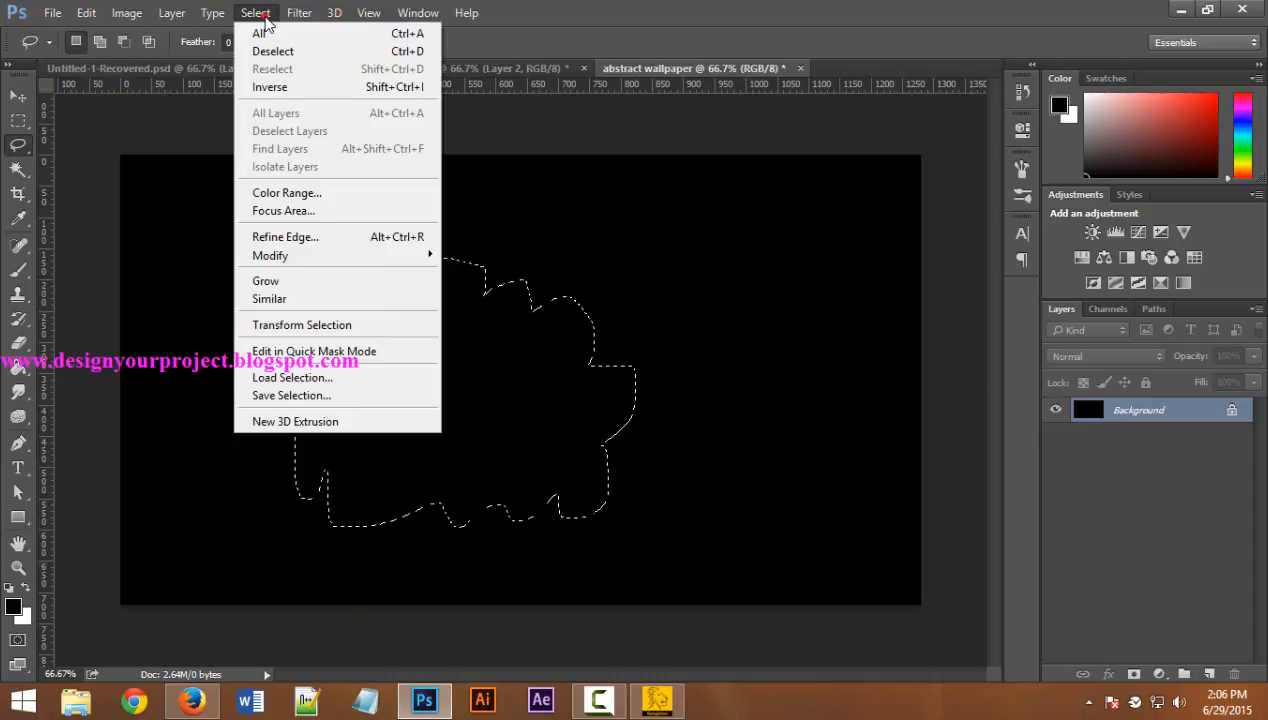
left_click(298, 325)
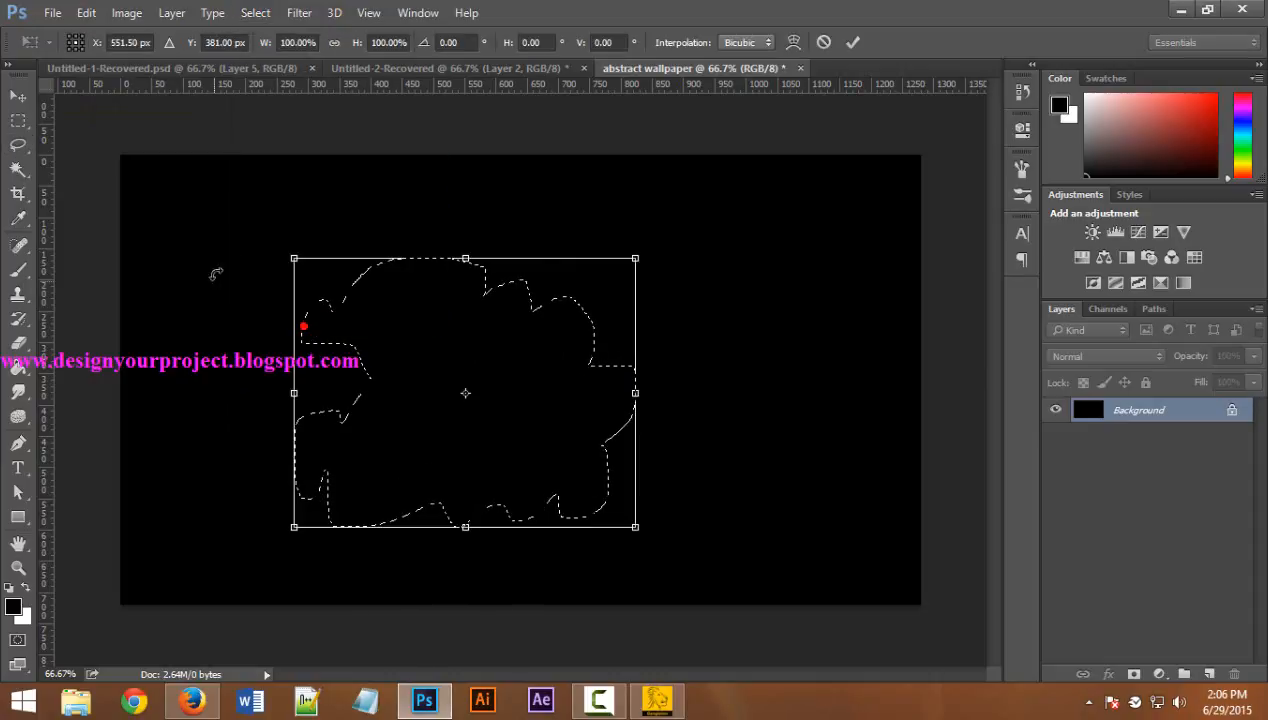
left_click_drag(636, 259, 667, 228)
left_click_drag(492, 357, 549, 343)
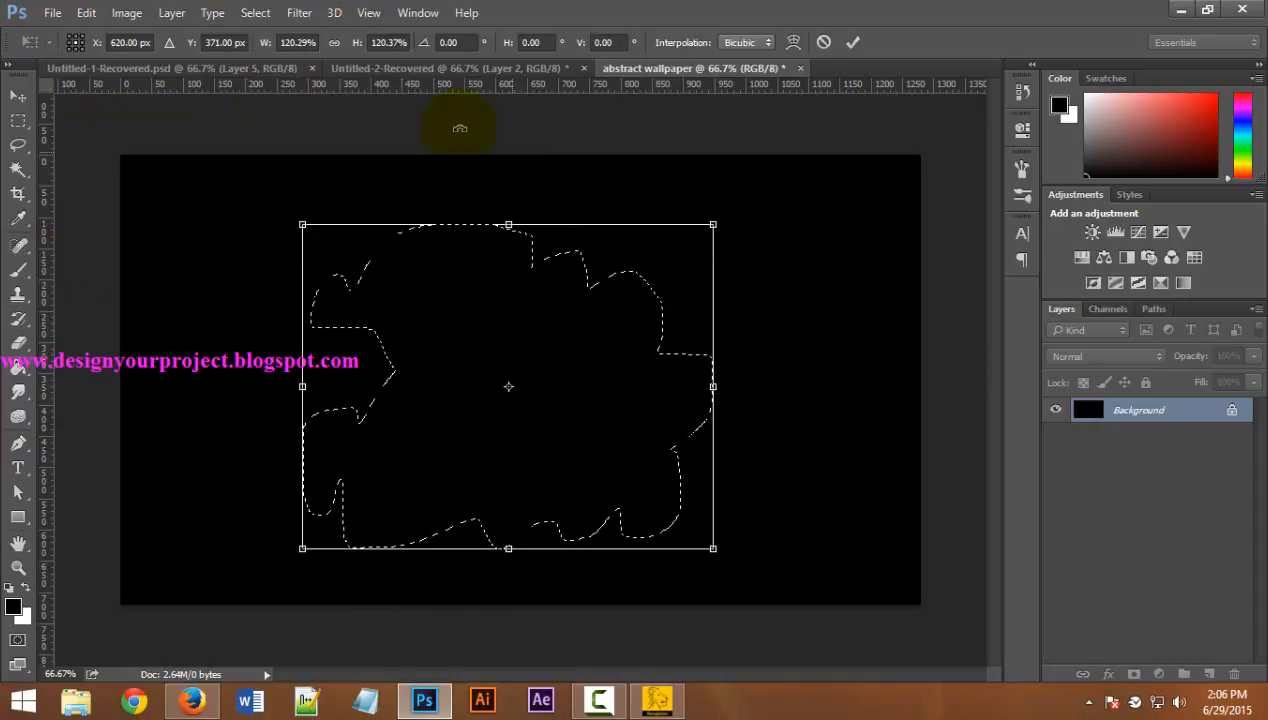
left_click(22, 97)
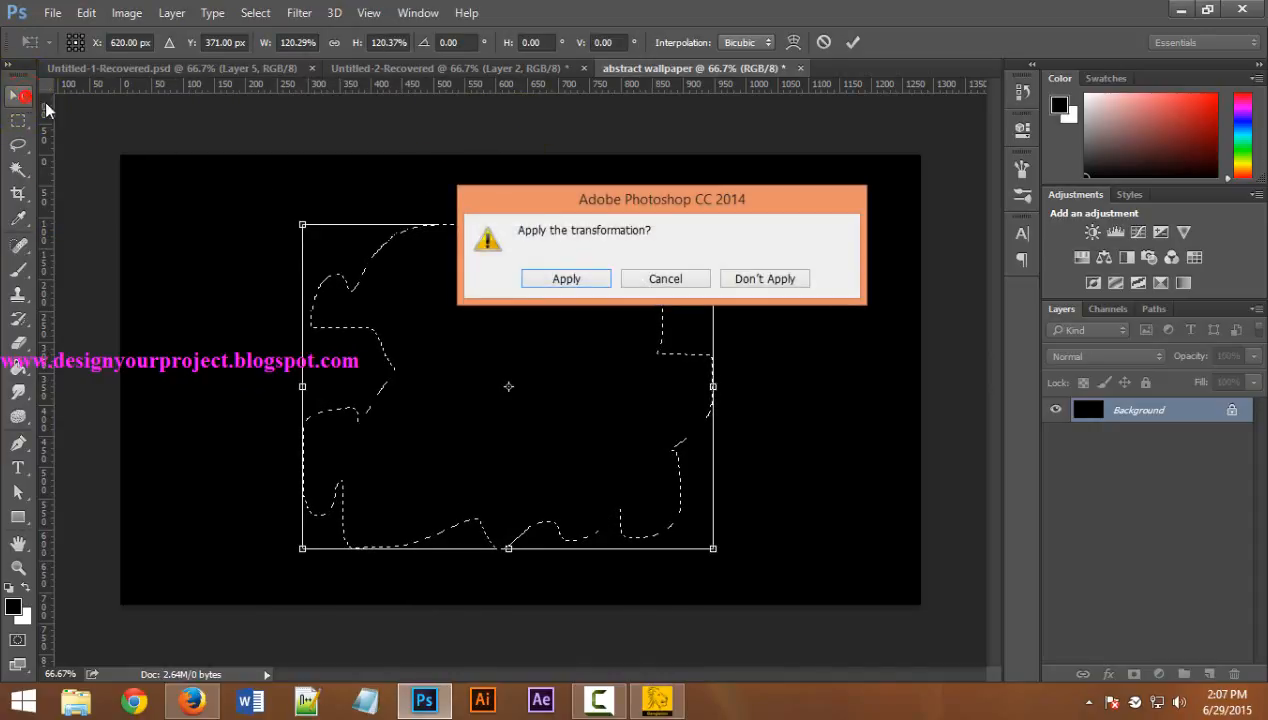
left_click(572, 280)
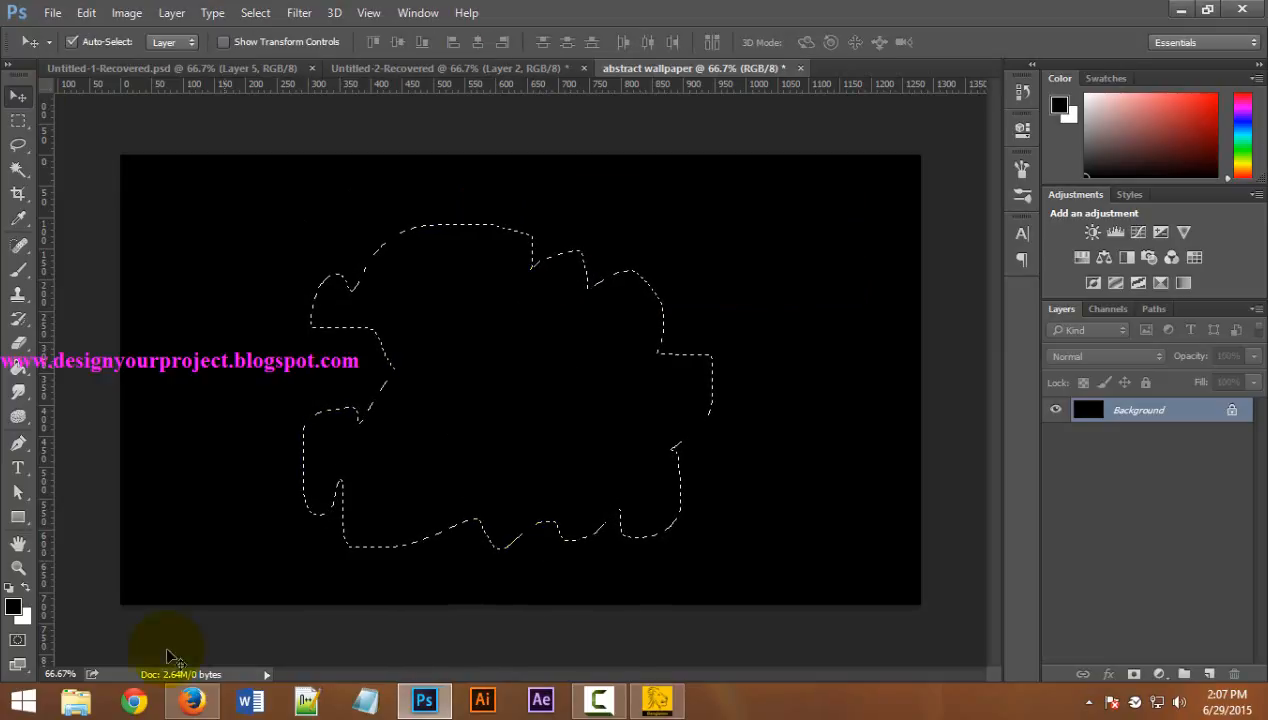
Fill the wavy selection with white using the Paint Bucket, then deselect it and switch to the Move tool
left_click(29, 591)
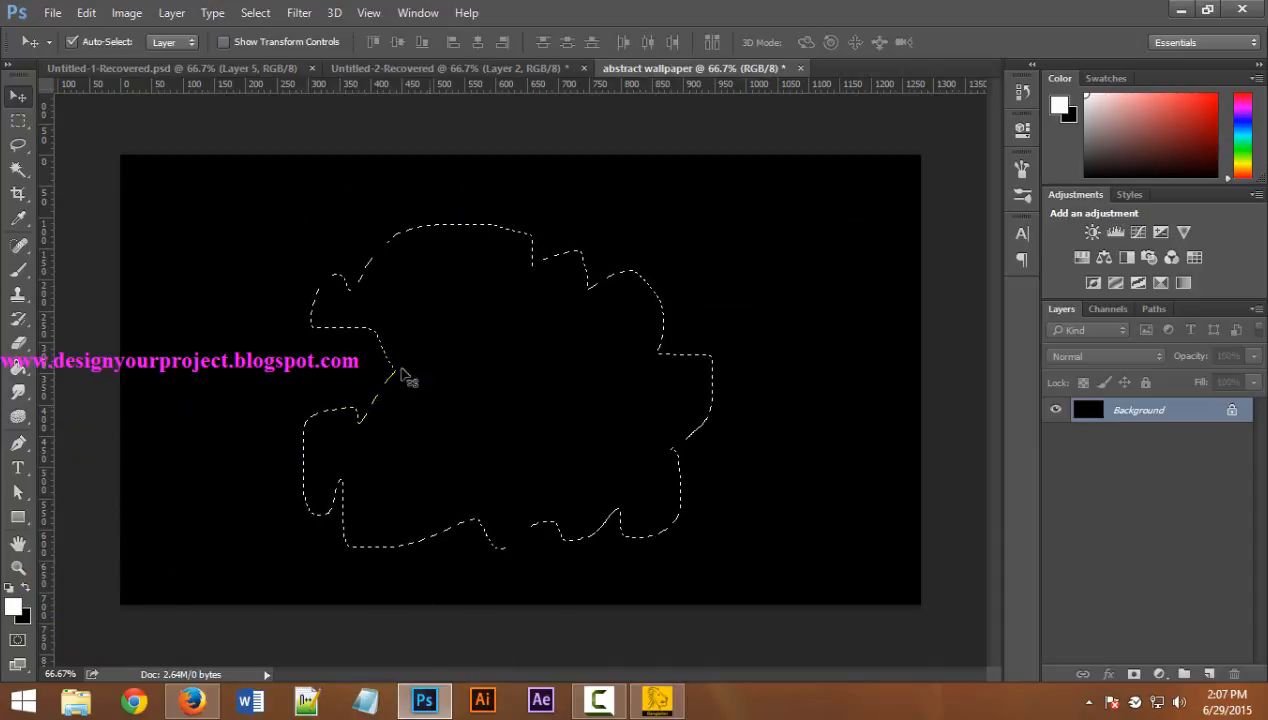
left_click(20, 372)
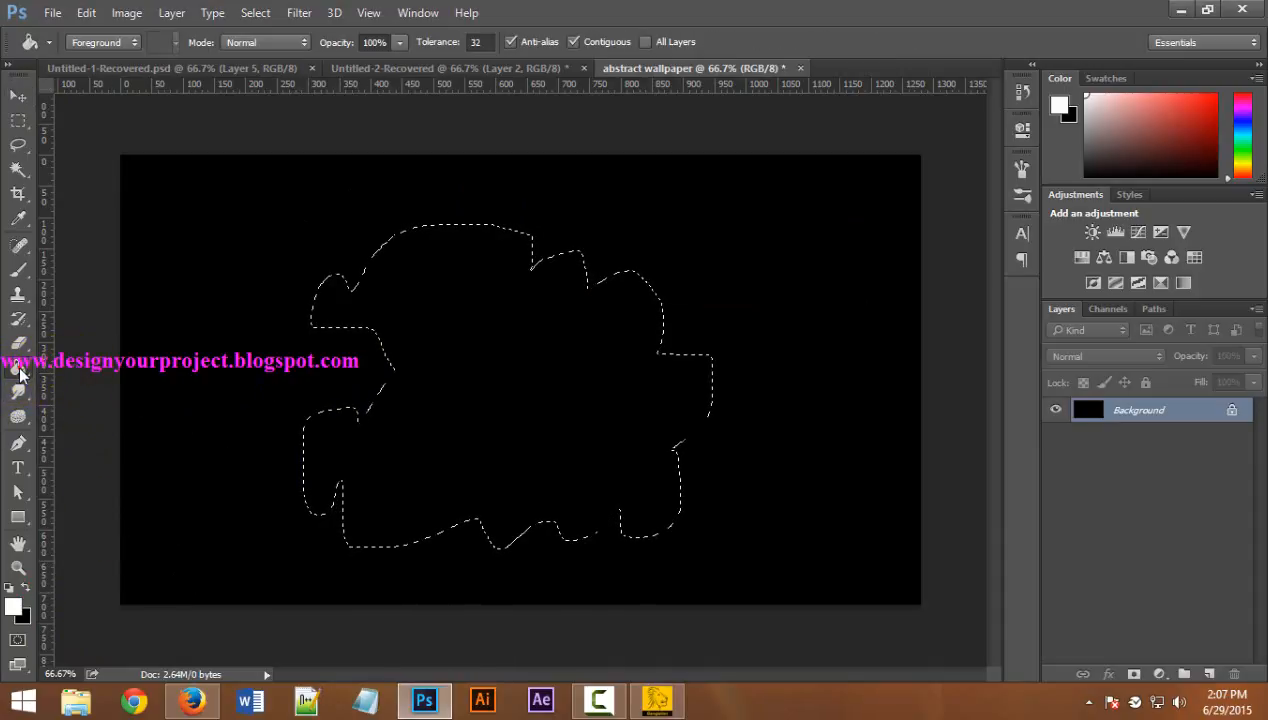
left_click(470, 360)
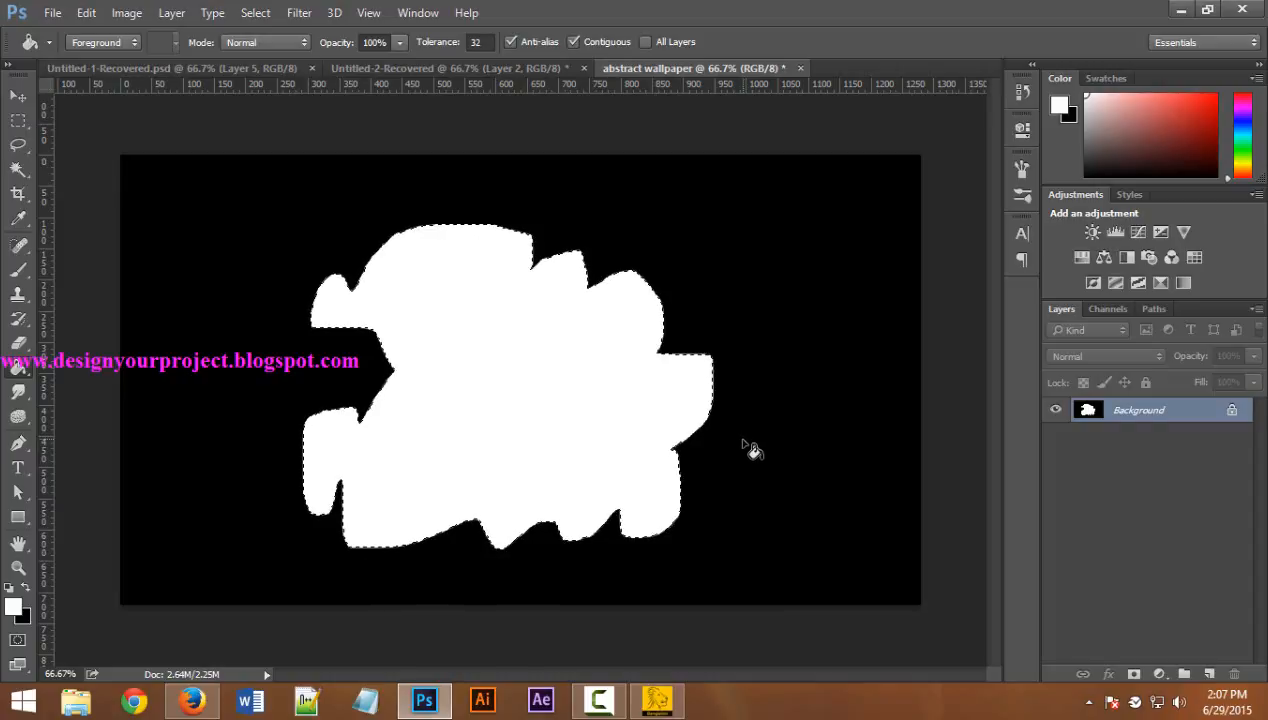
key("ctrl+d")
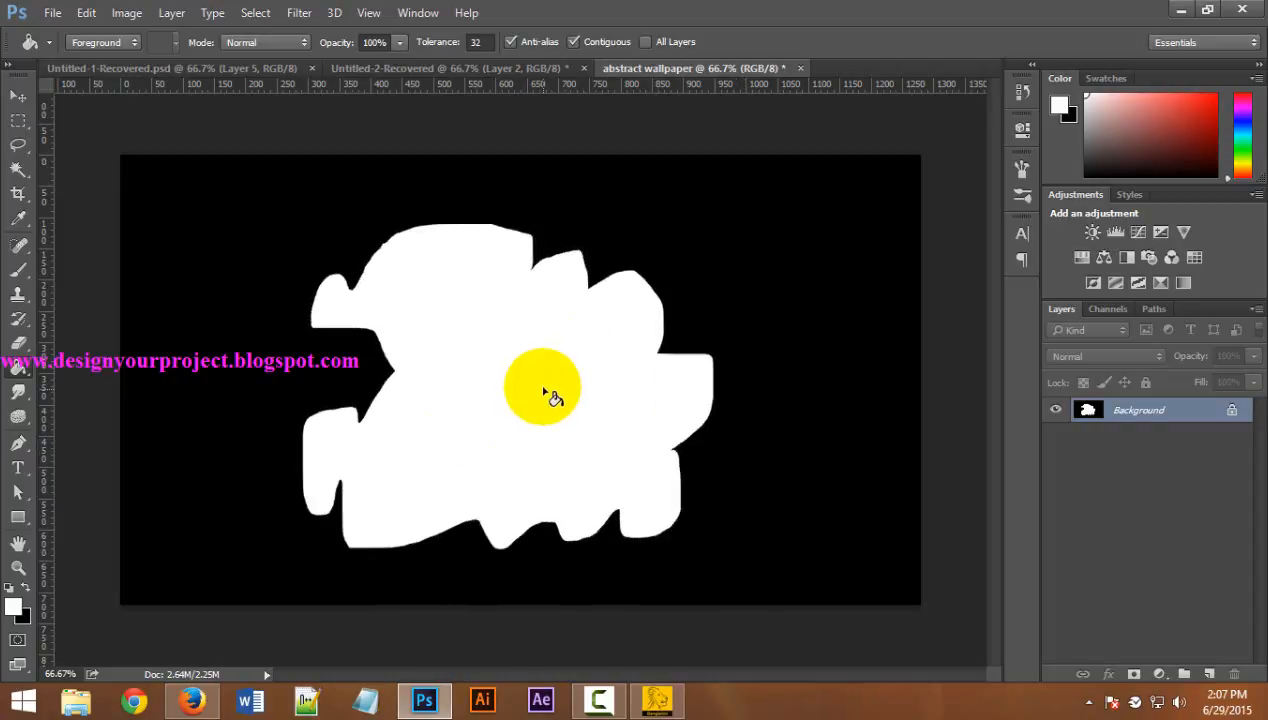
left_click(17, 100)
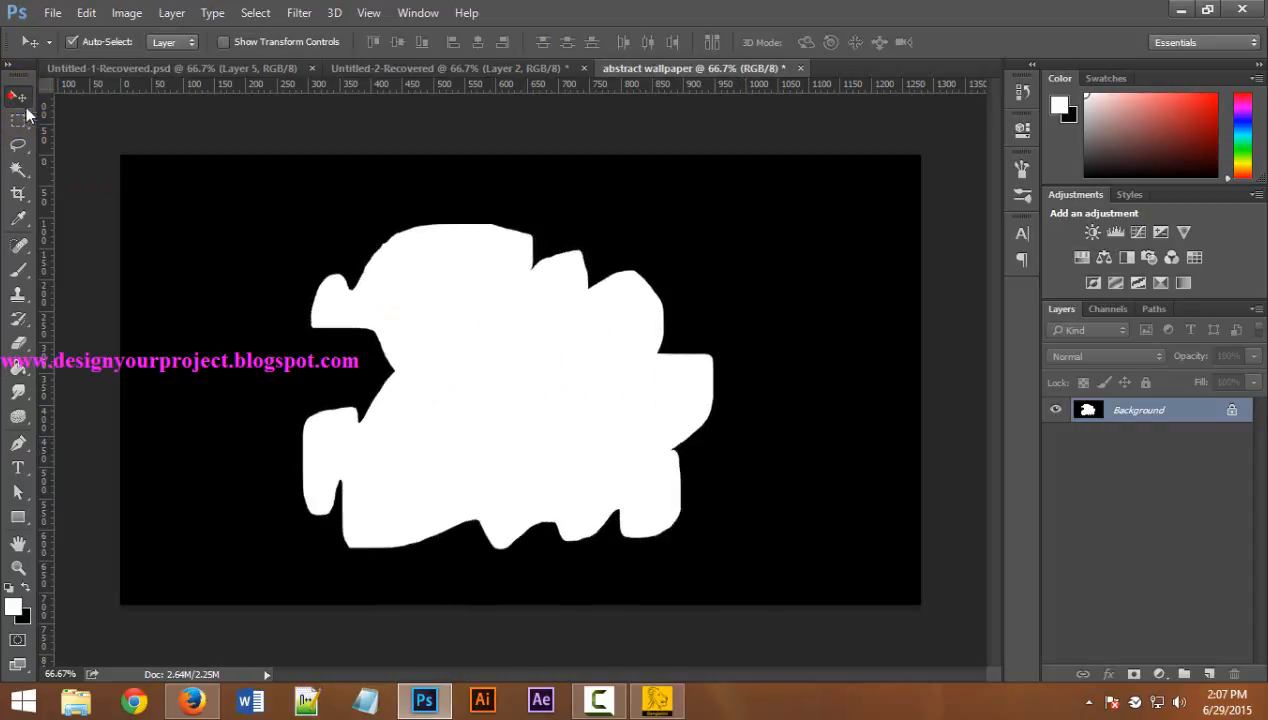
Apply a Radial Blur with amount 100, Zoom method and Best quality to the white shape, and repeat the same filter
left_click(300, 14)
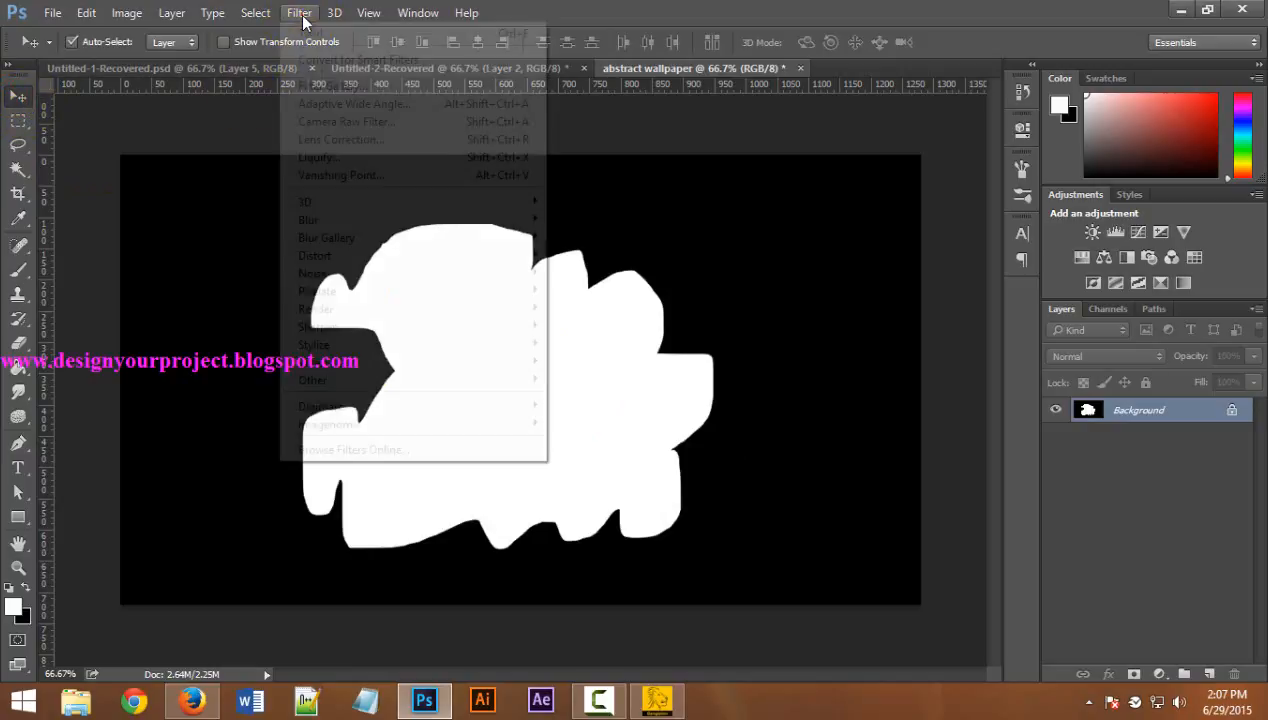
mouse_move(397, 240)
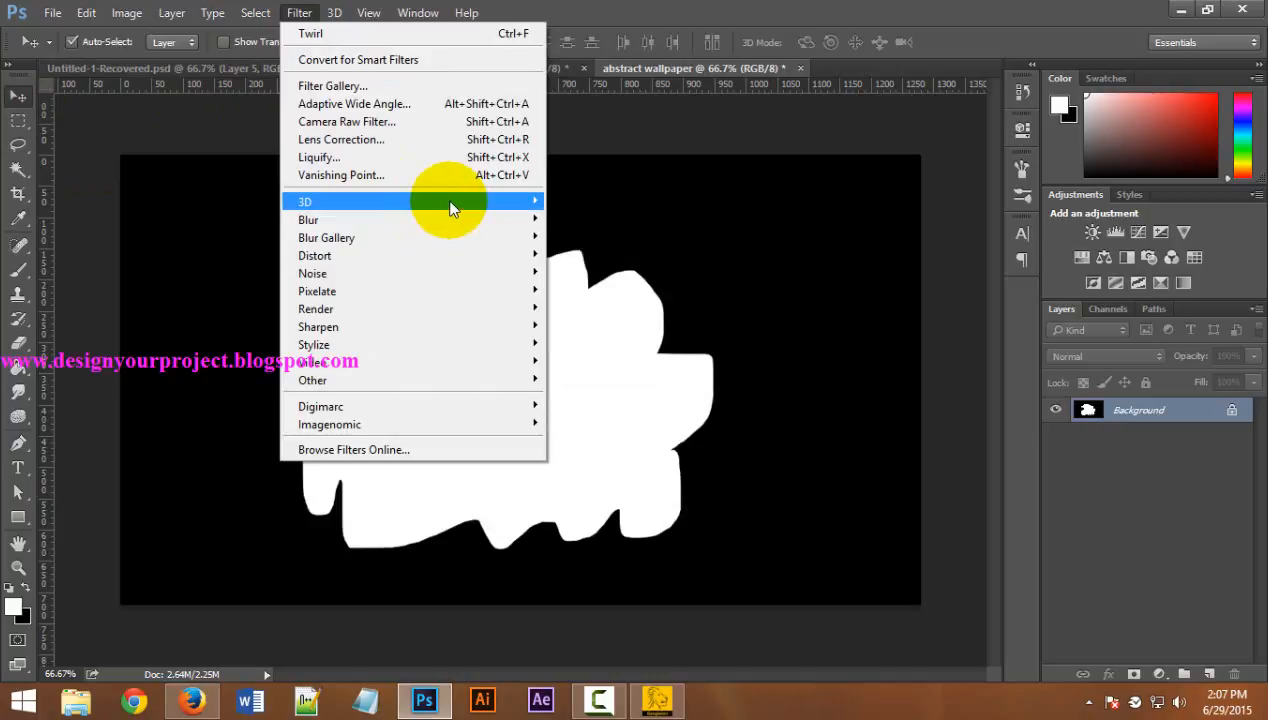
mouse_move(530, 220)
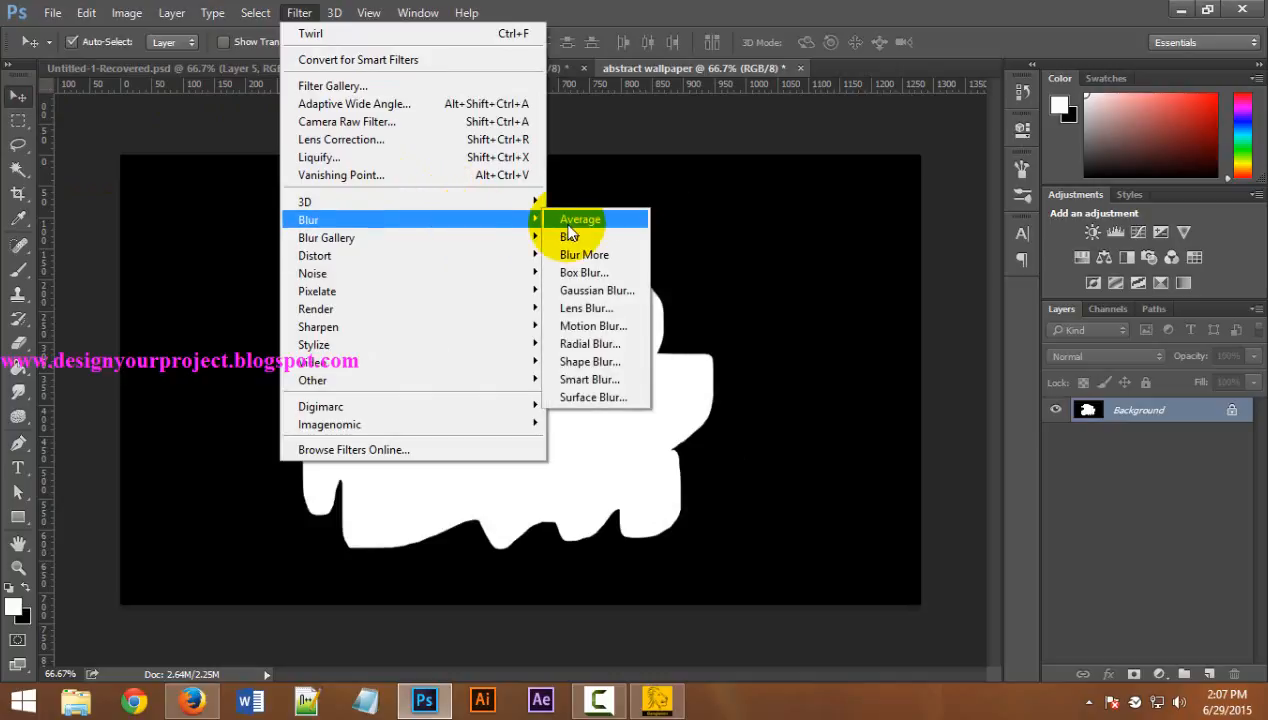
left_click(613, 347)
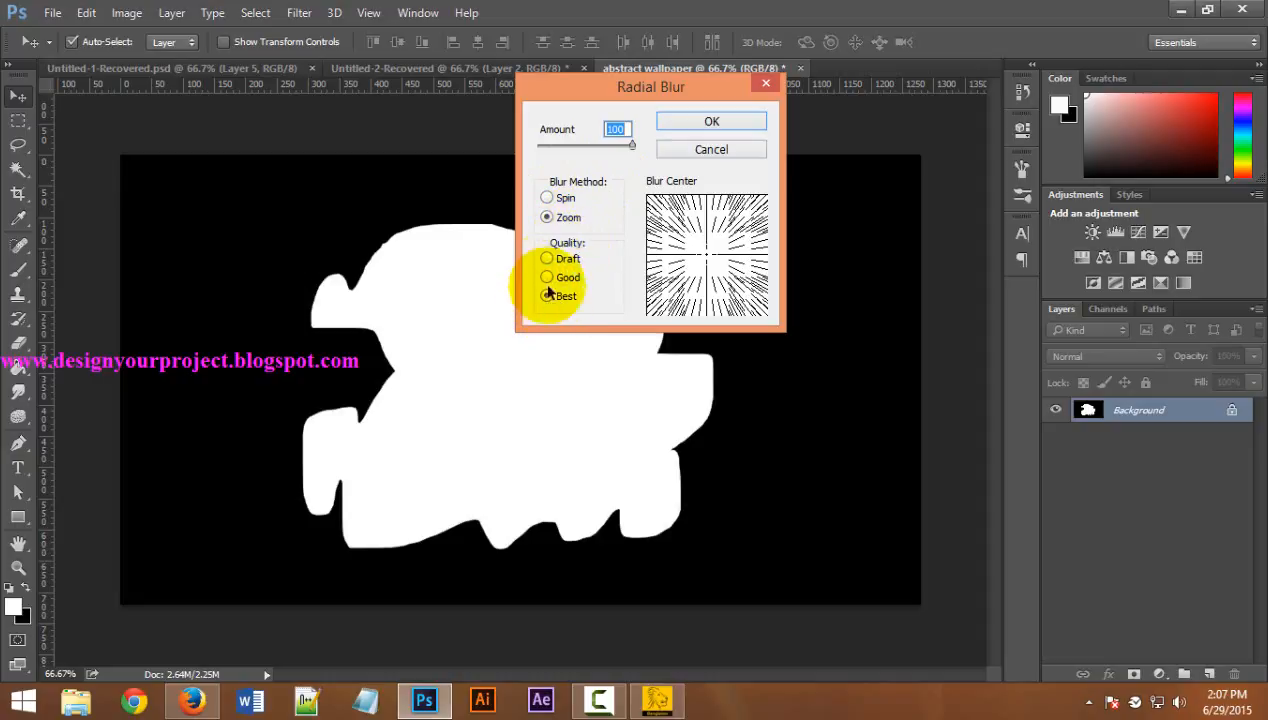
left_click(705, 122)
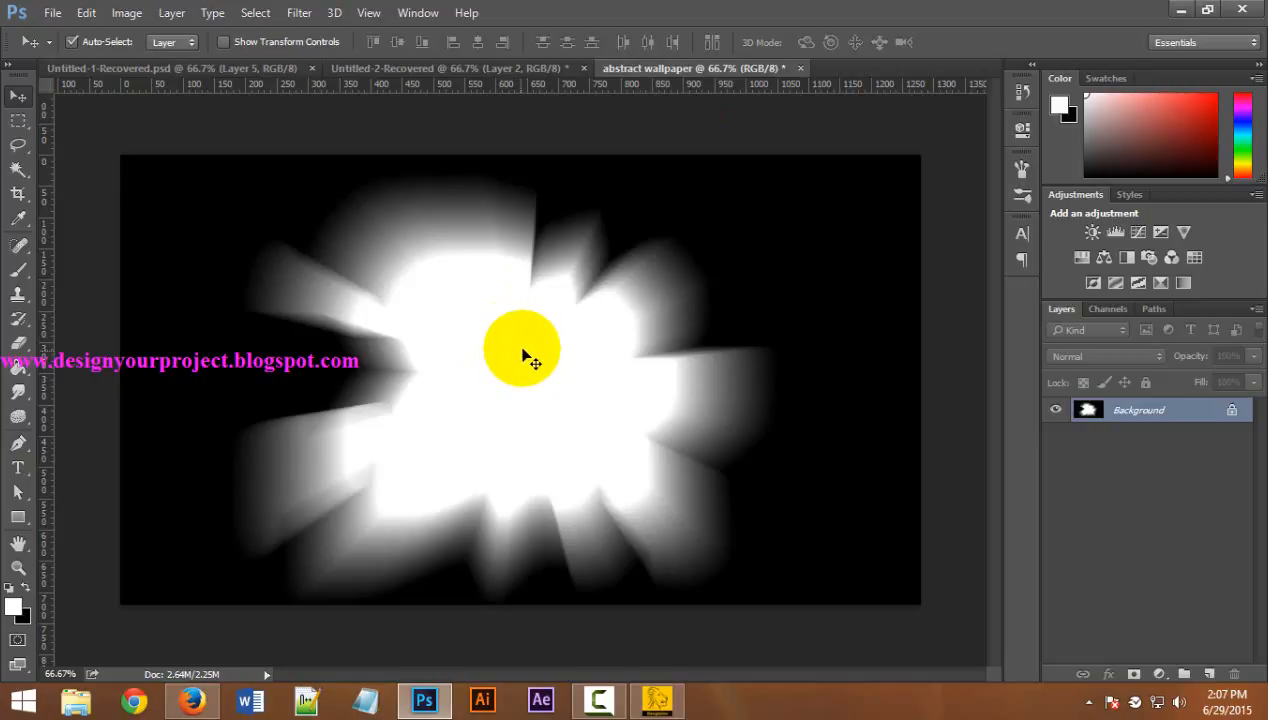
left_click(302, 13)
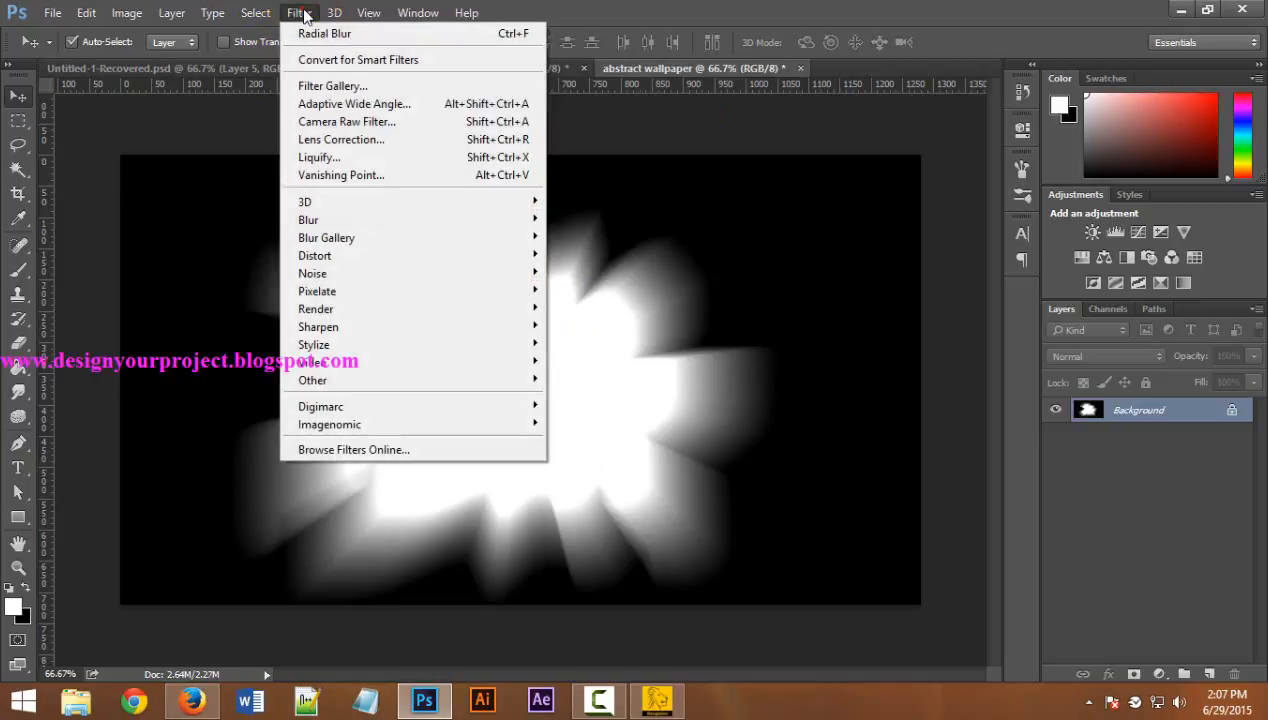
left_click(373, 40)
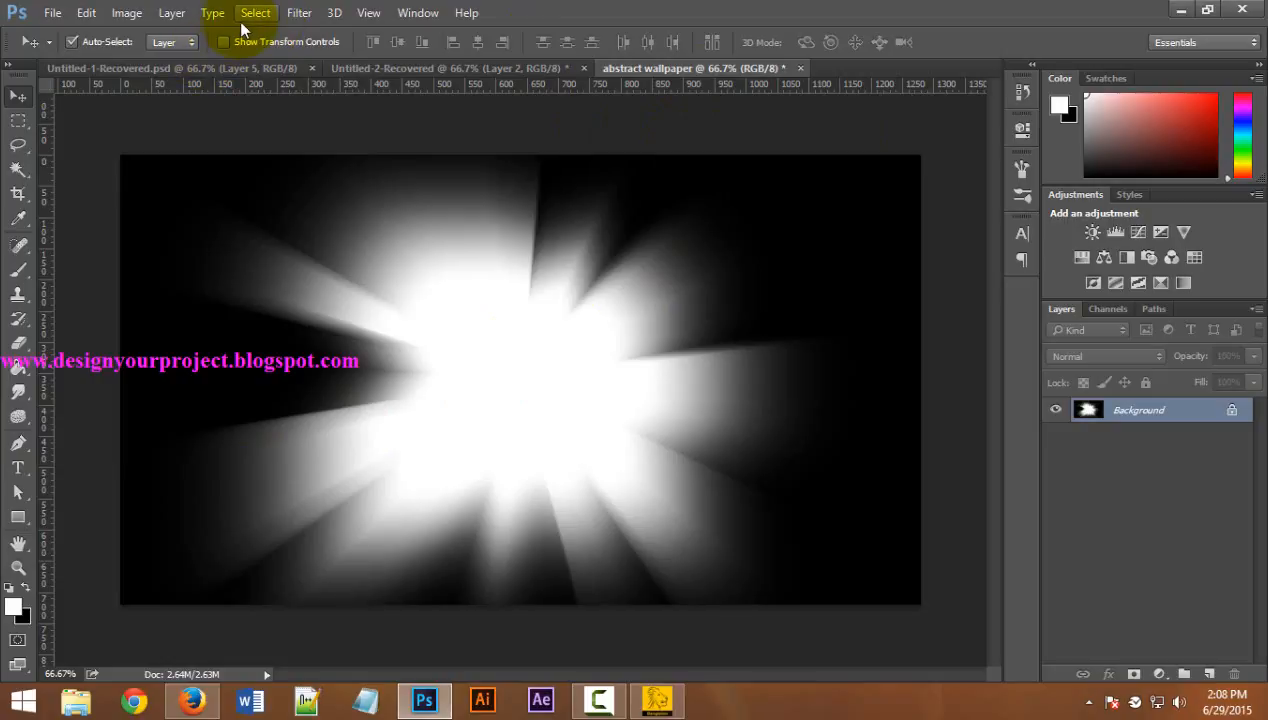
Apply the Find Edges filter to the blurred shape and invert the image's colors
left_click(298, 13)
mouse_move(366, 346)
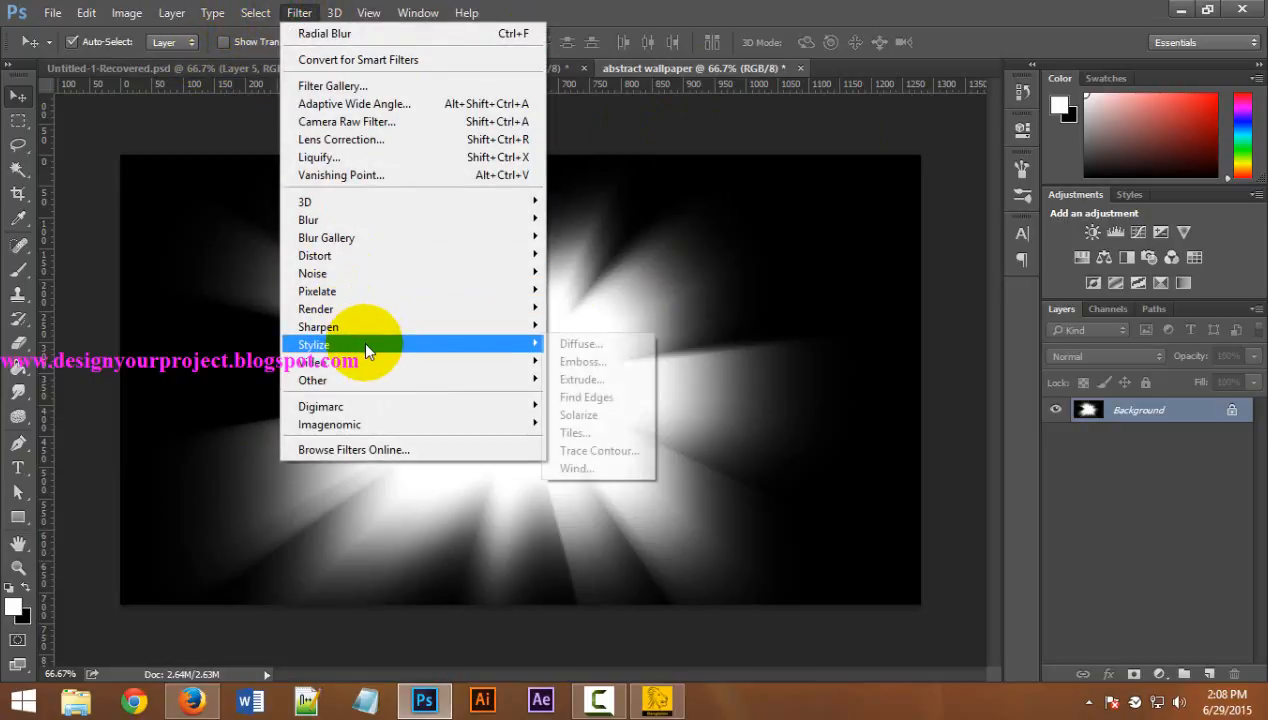
left_click(624, 396)
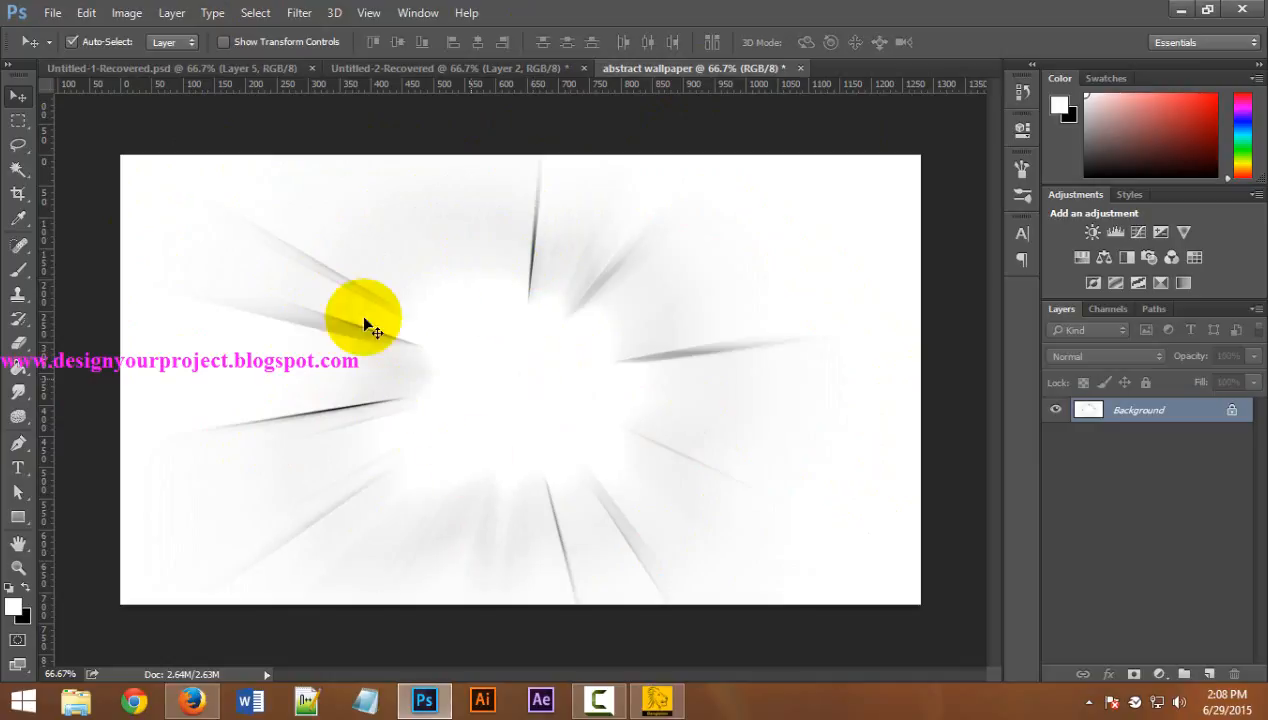
left_click(126, 12)
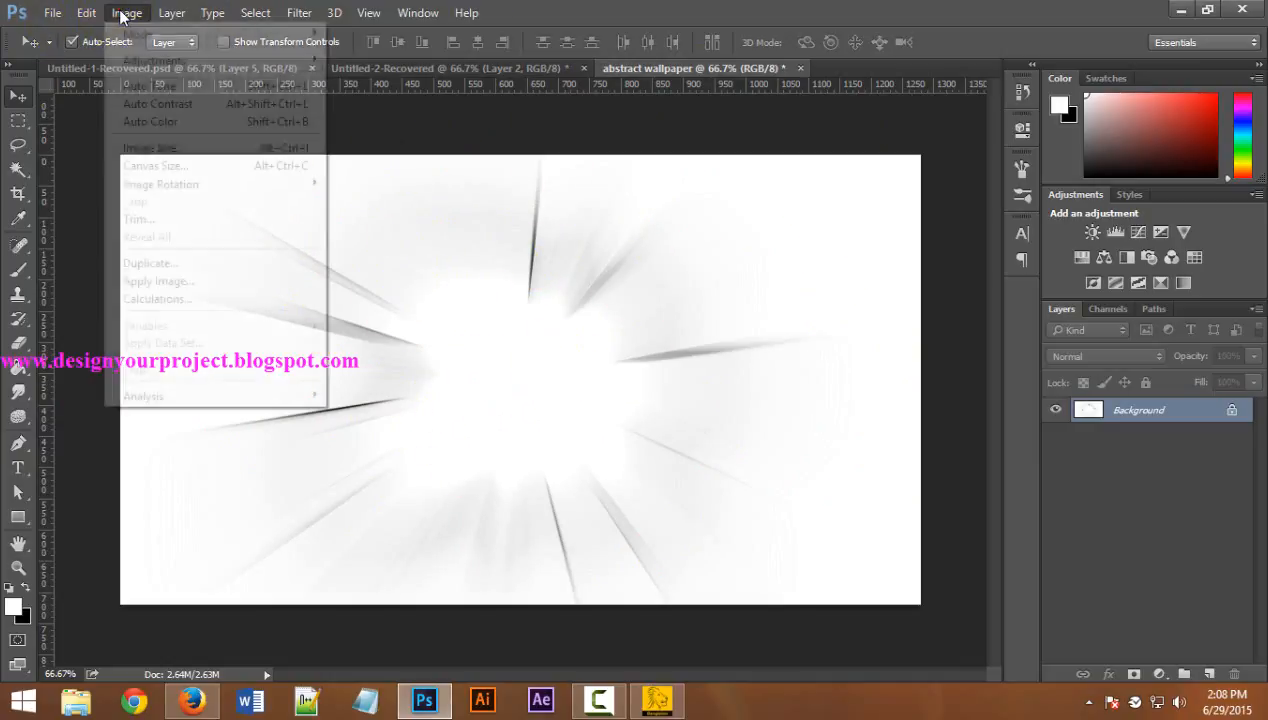
mouse_move(300, 60)
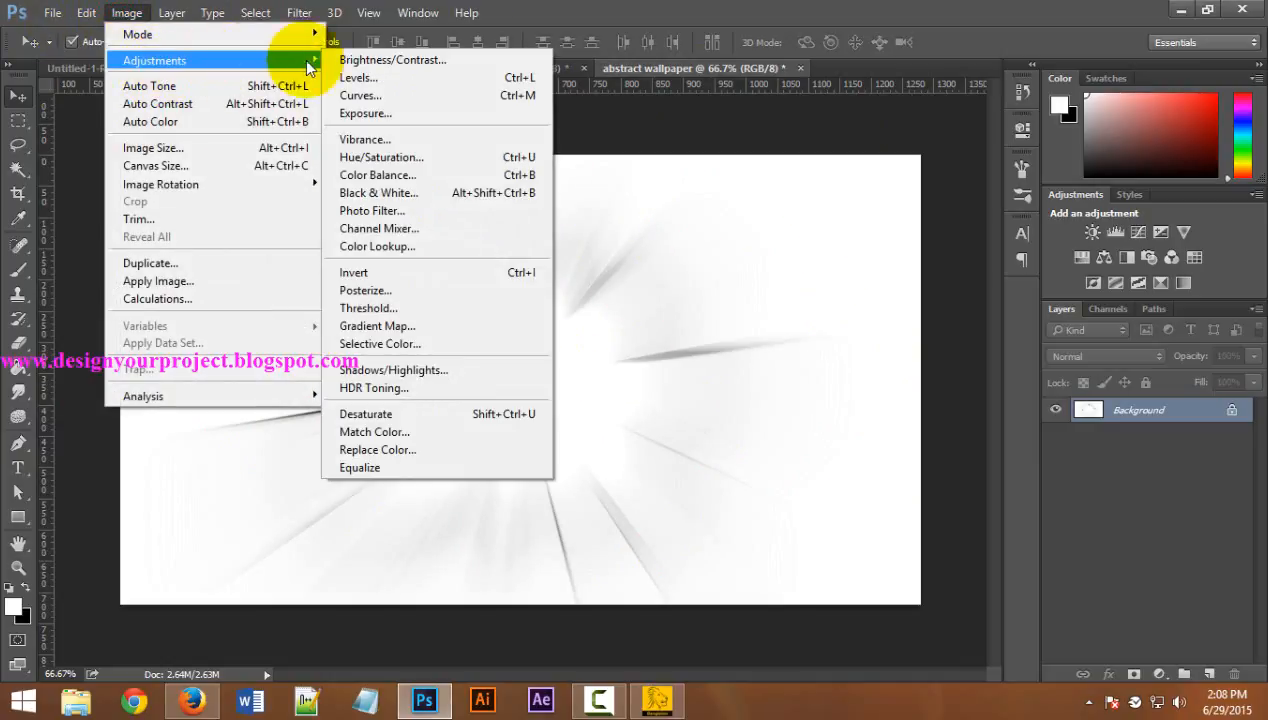
left_click(502, 279)
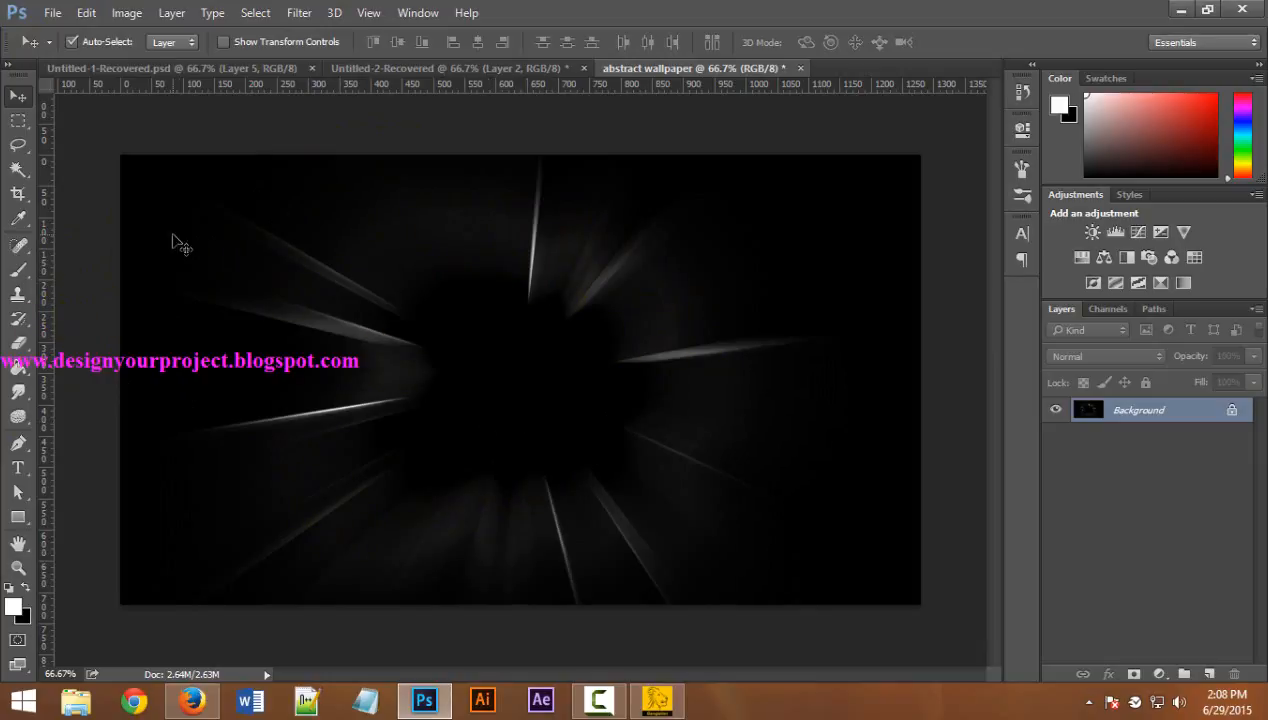
Apply the Twirl distortion filter to the image with an angle of 45°
left_click(297, 12)
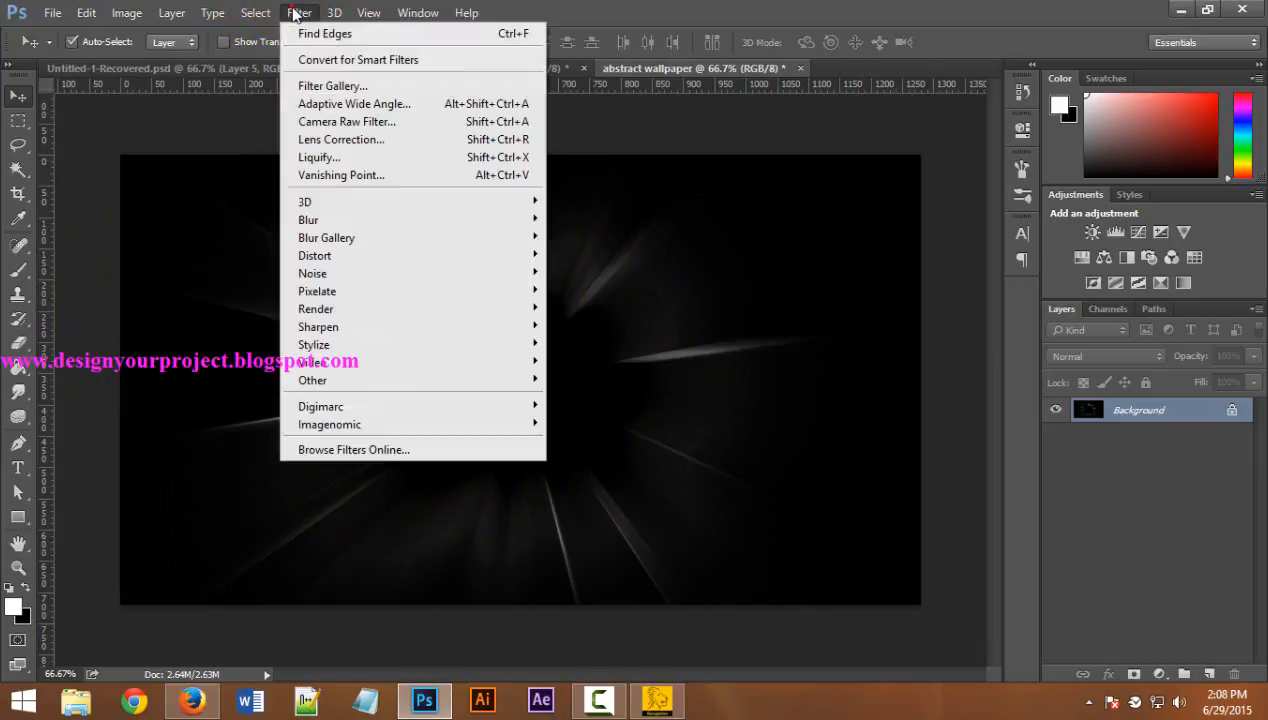
mouse_move(435, 276)
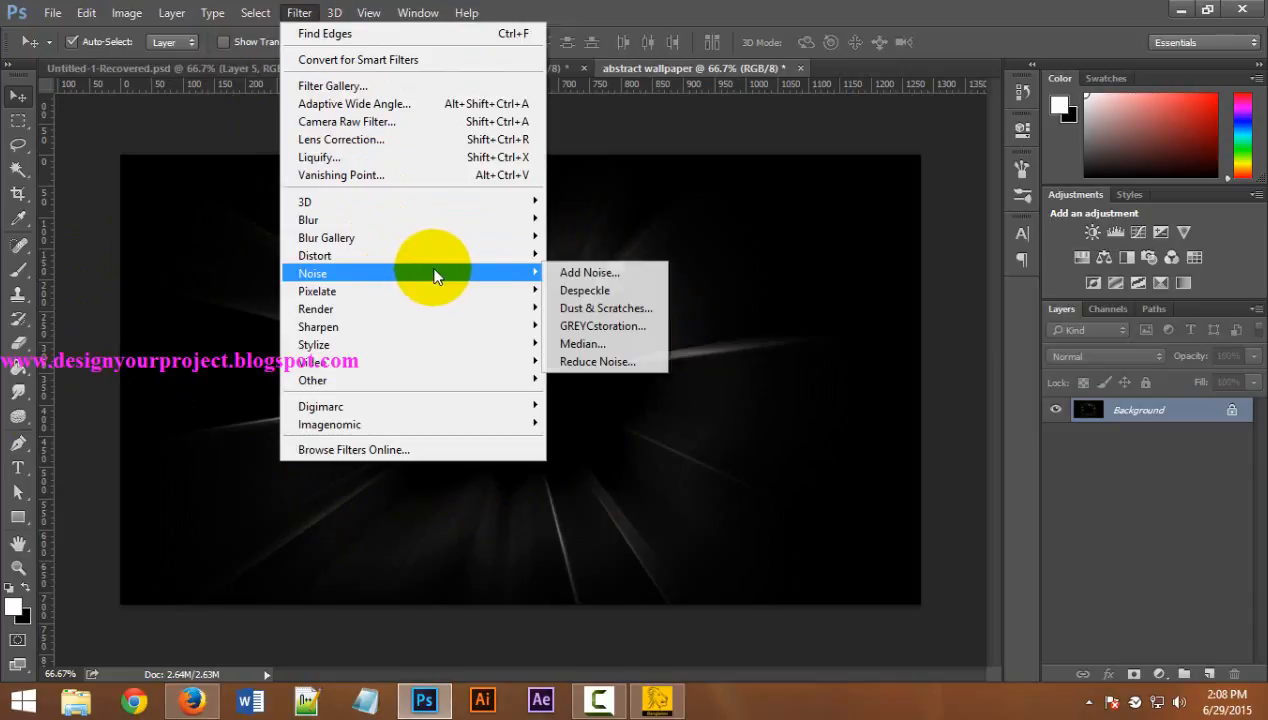
mouse_move(520, 255)
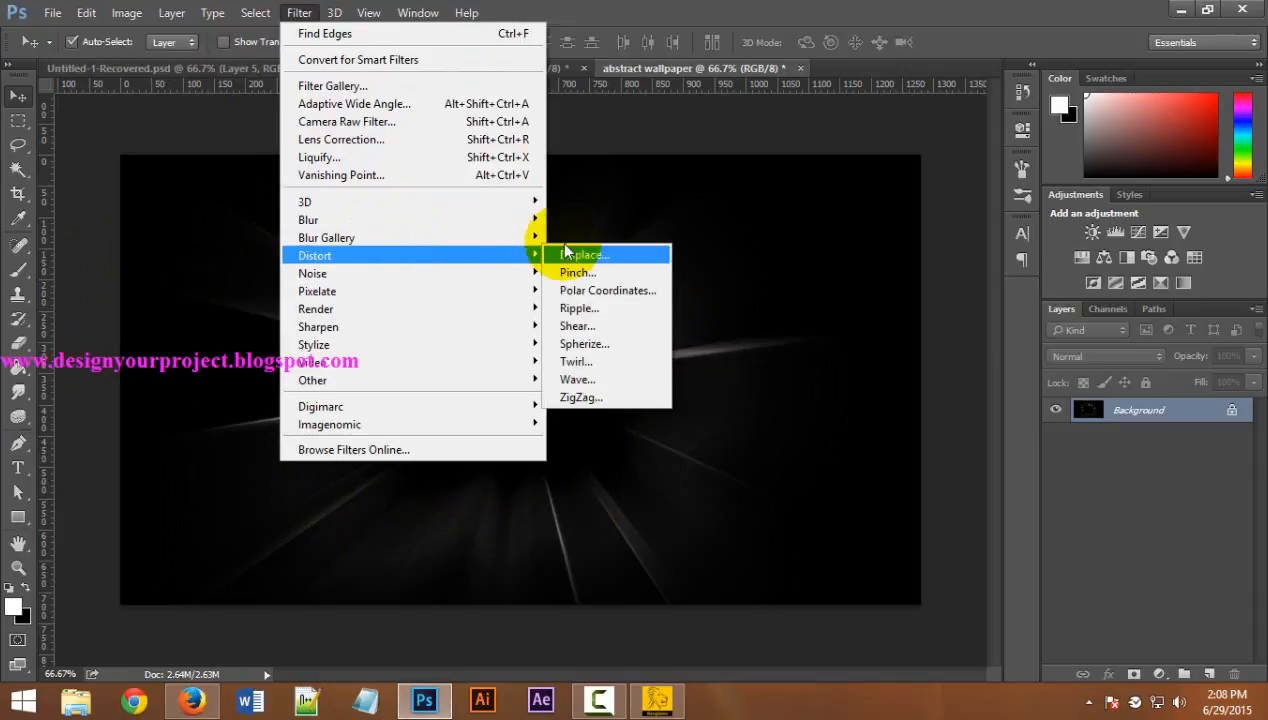
left_click(596, 361)
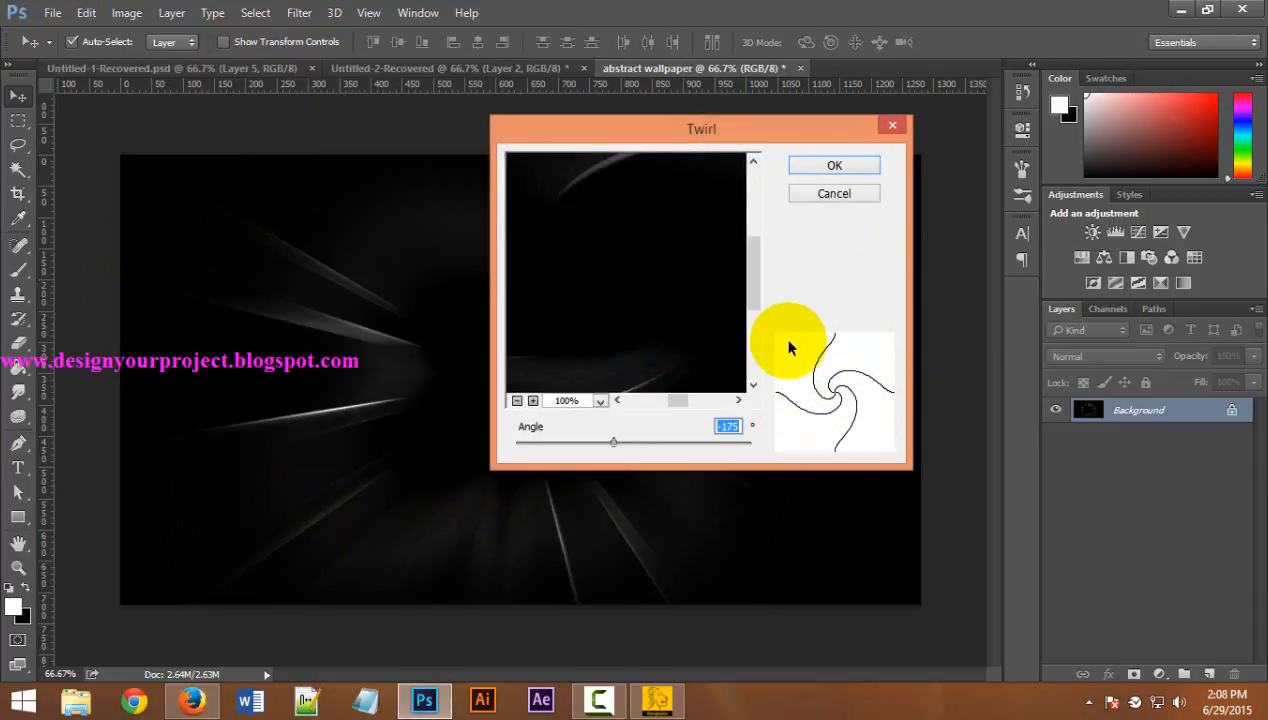
type("45")
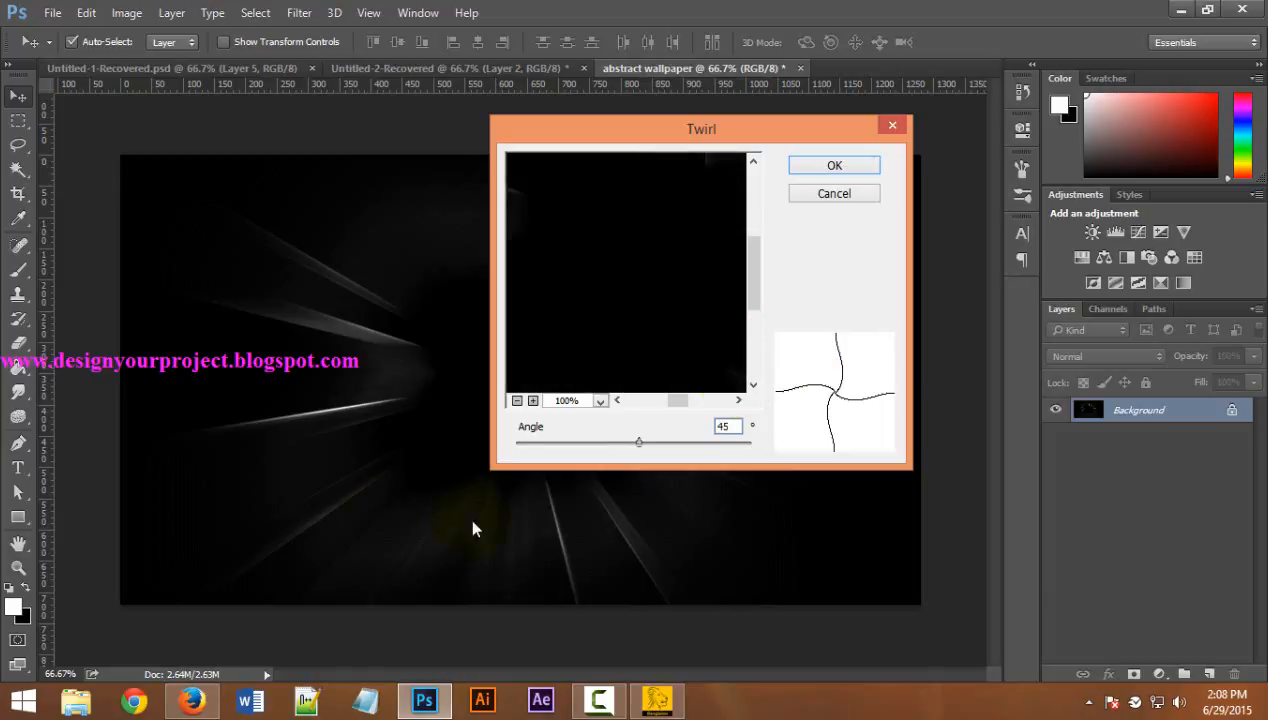
left_click(835, 167)
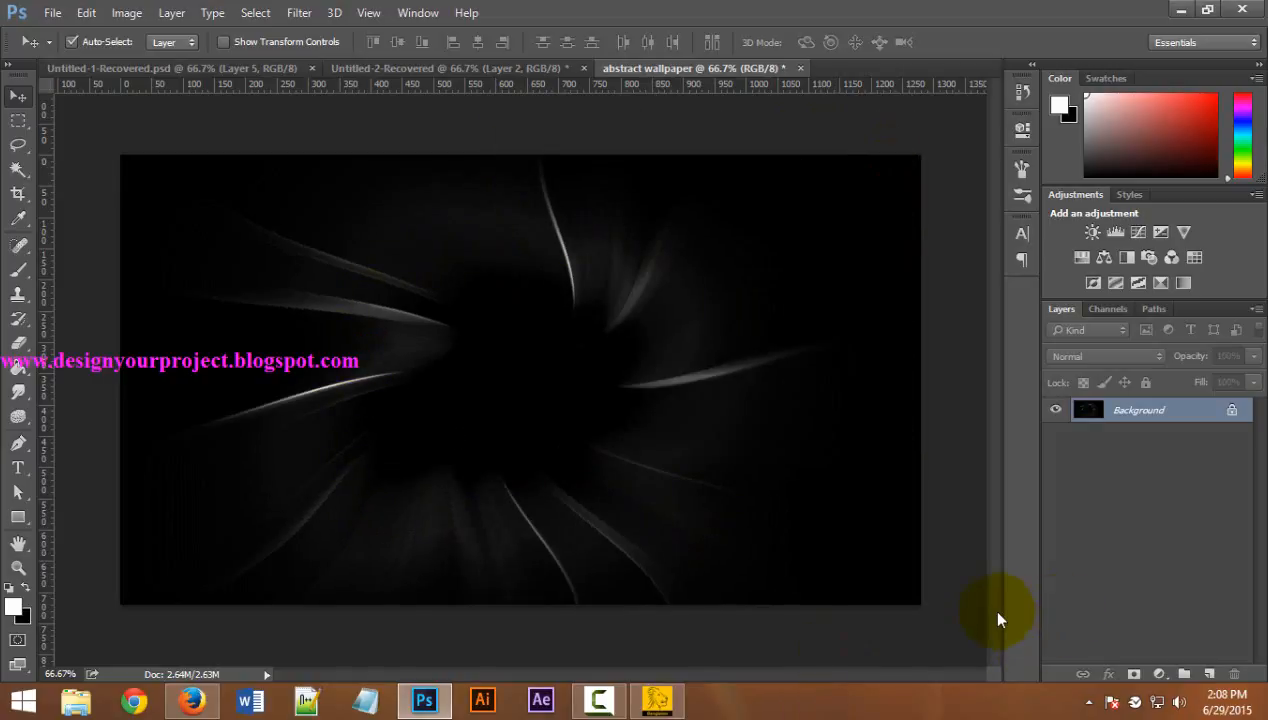
Duplicate the Background layer and open the Twirl filter for the copy
key("ctrl+j")
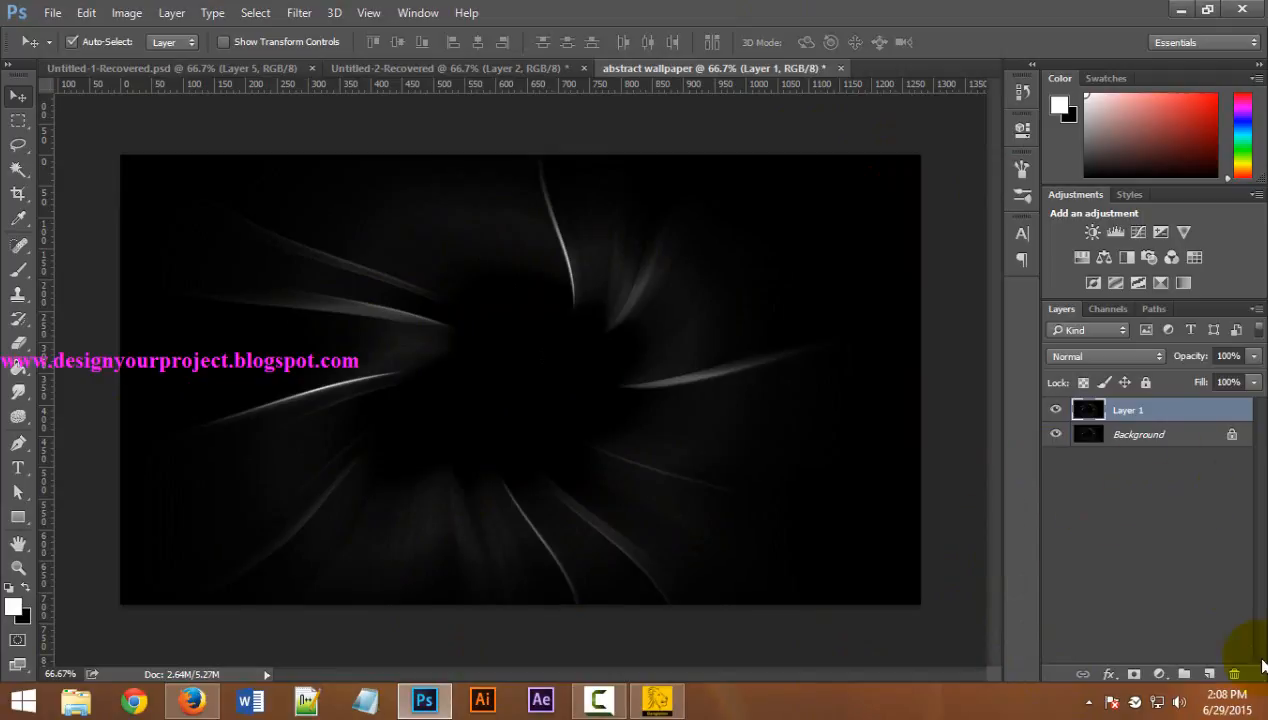
left_click(291, 14)
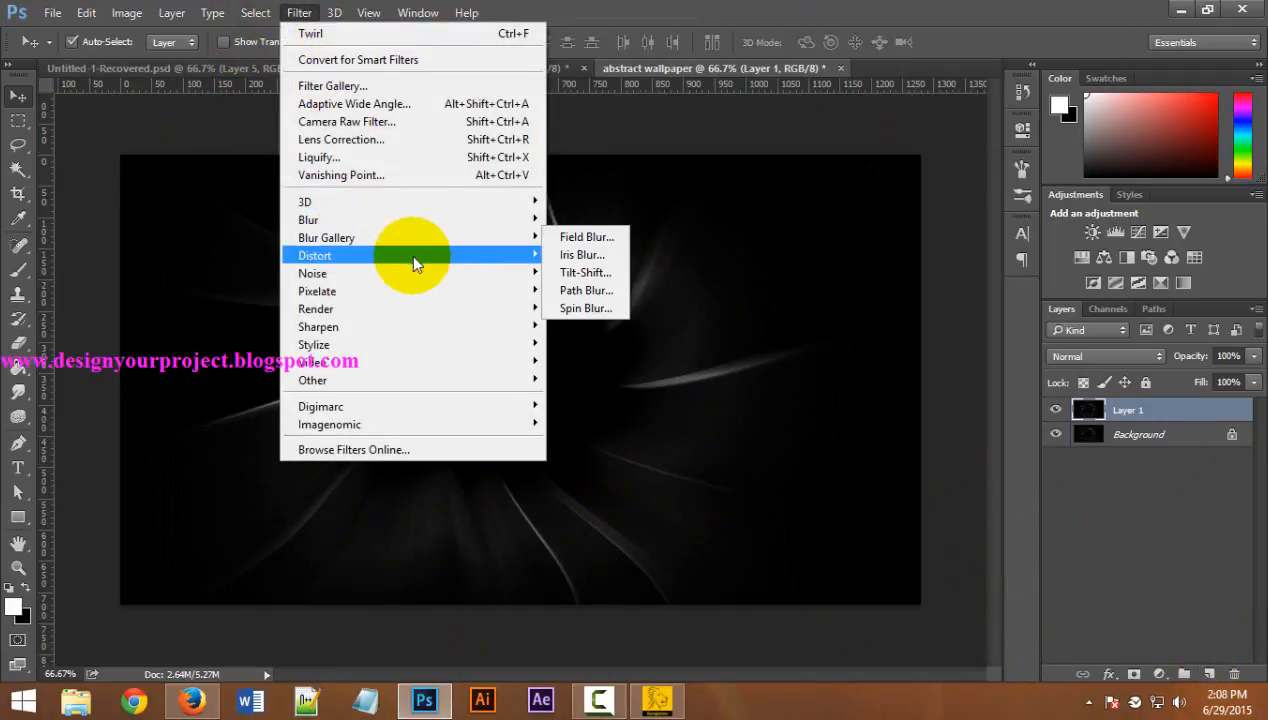
mouse_move(503, 258)
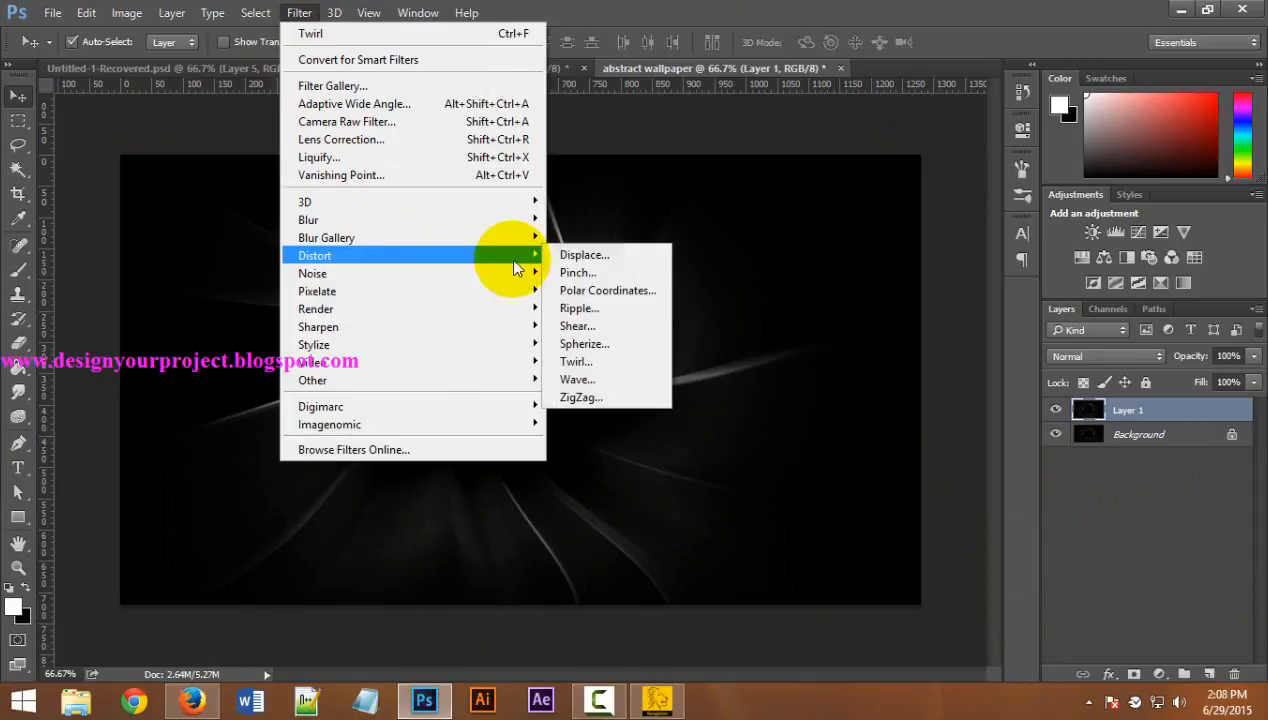
left_click(630, 358)
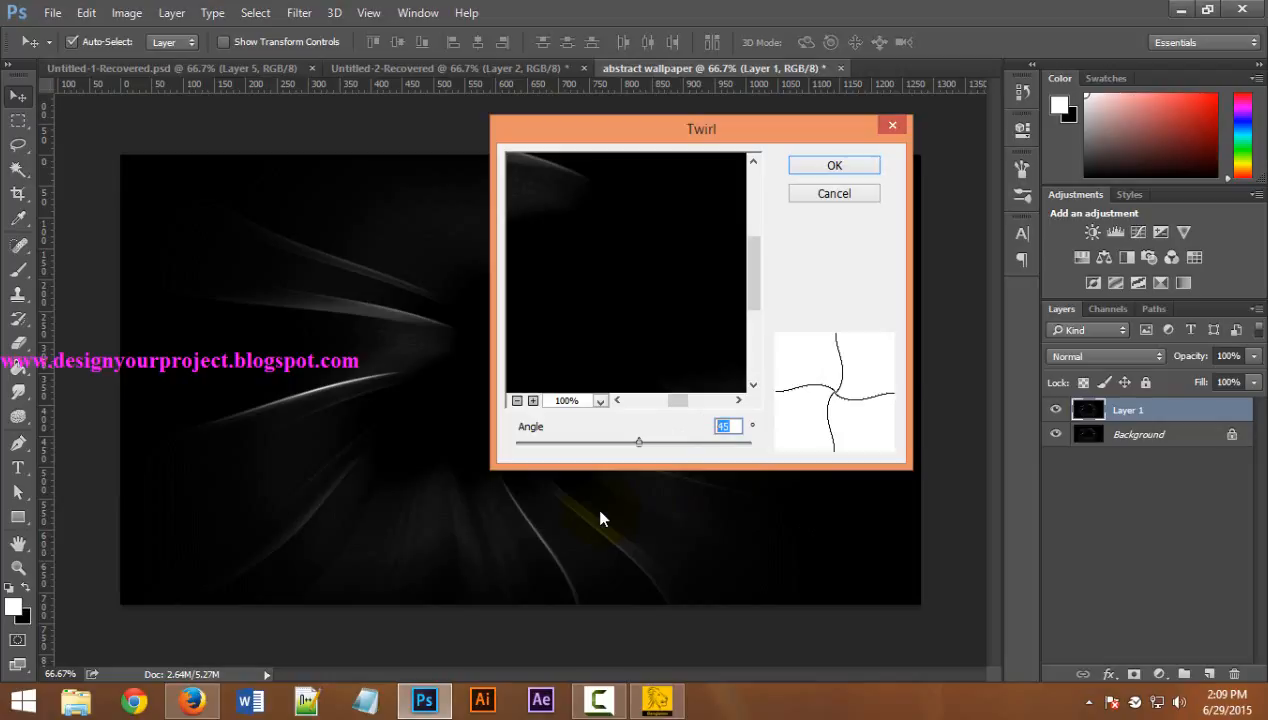
Search the computer for the desktop Calculator and open it over the Twirl settings
left_click(20, 710)
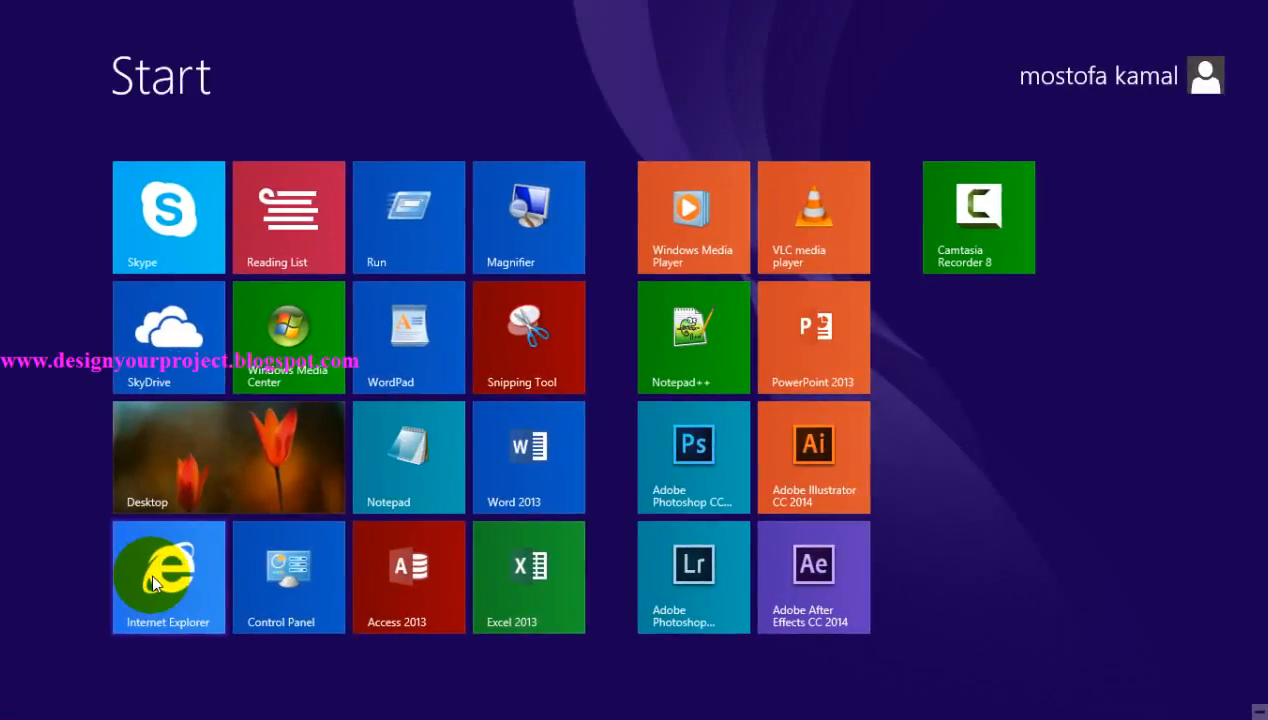
type("ca")
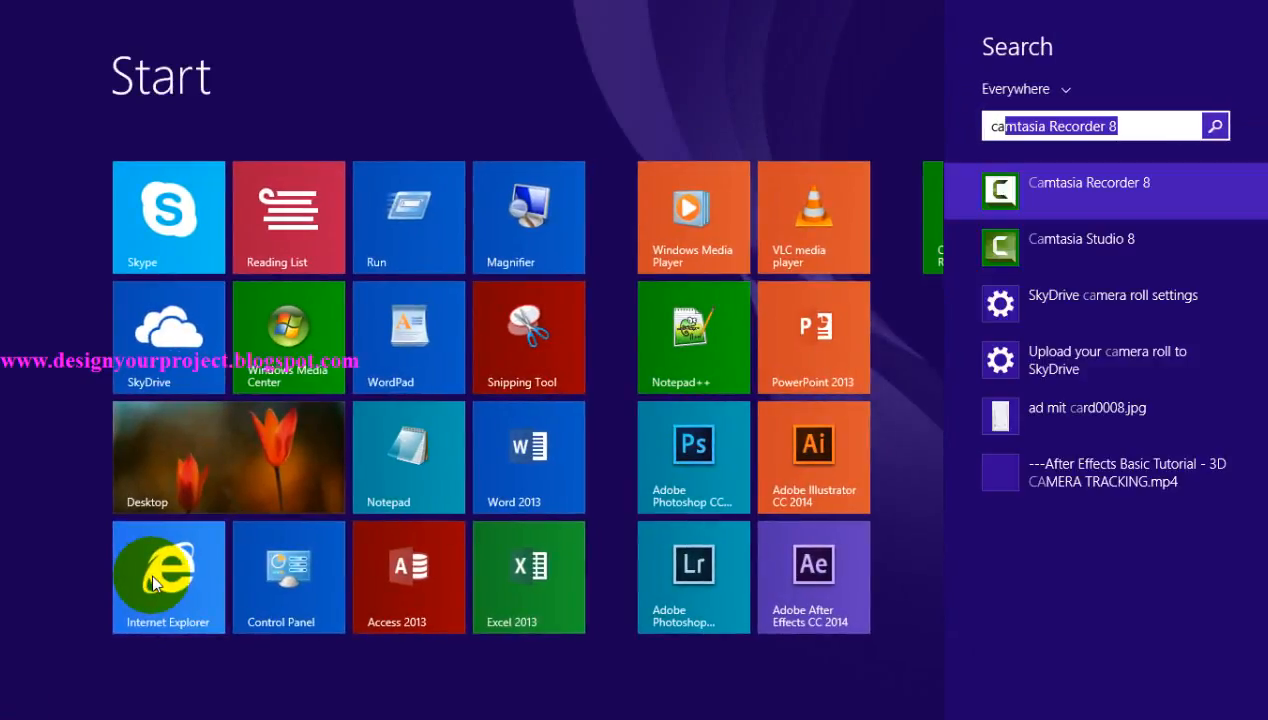
type(";")
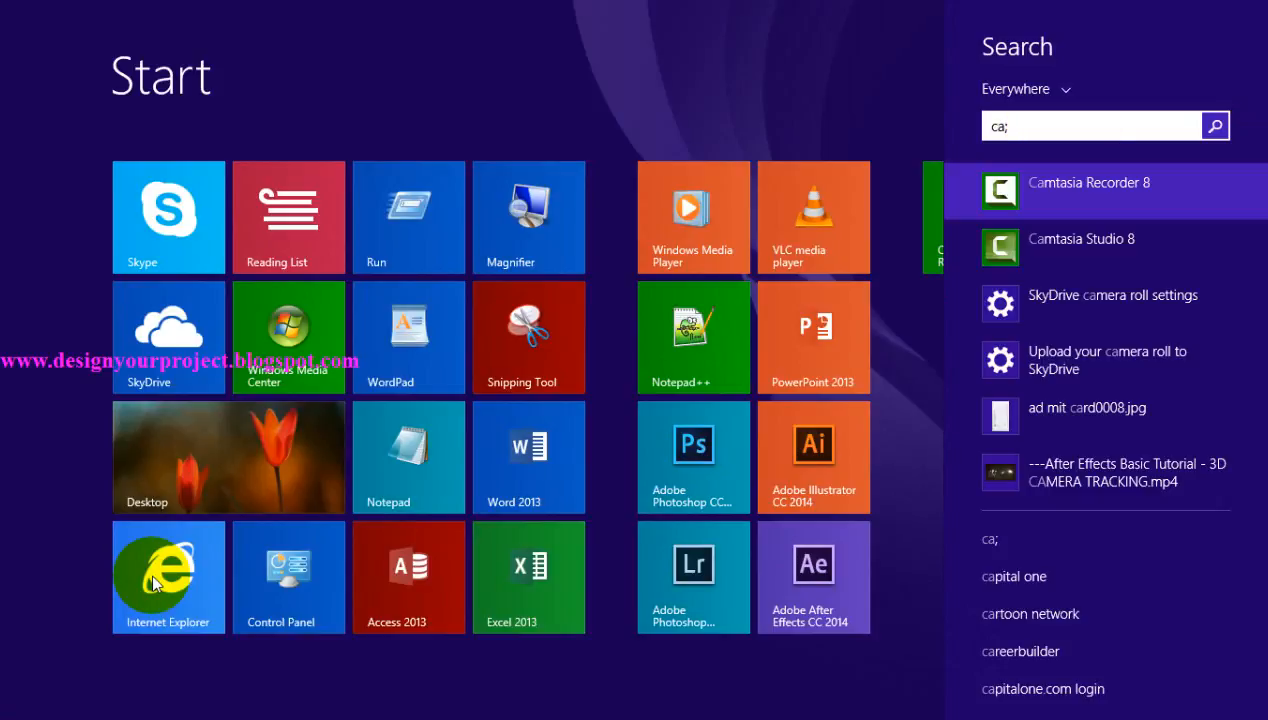
key("BackSpace")
type("lculator")
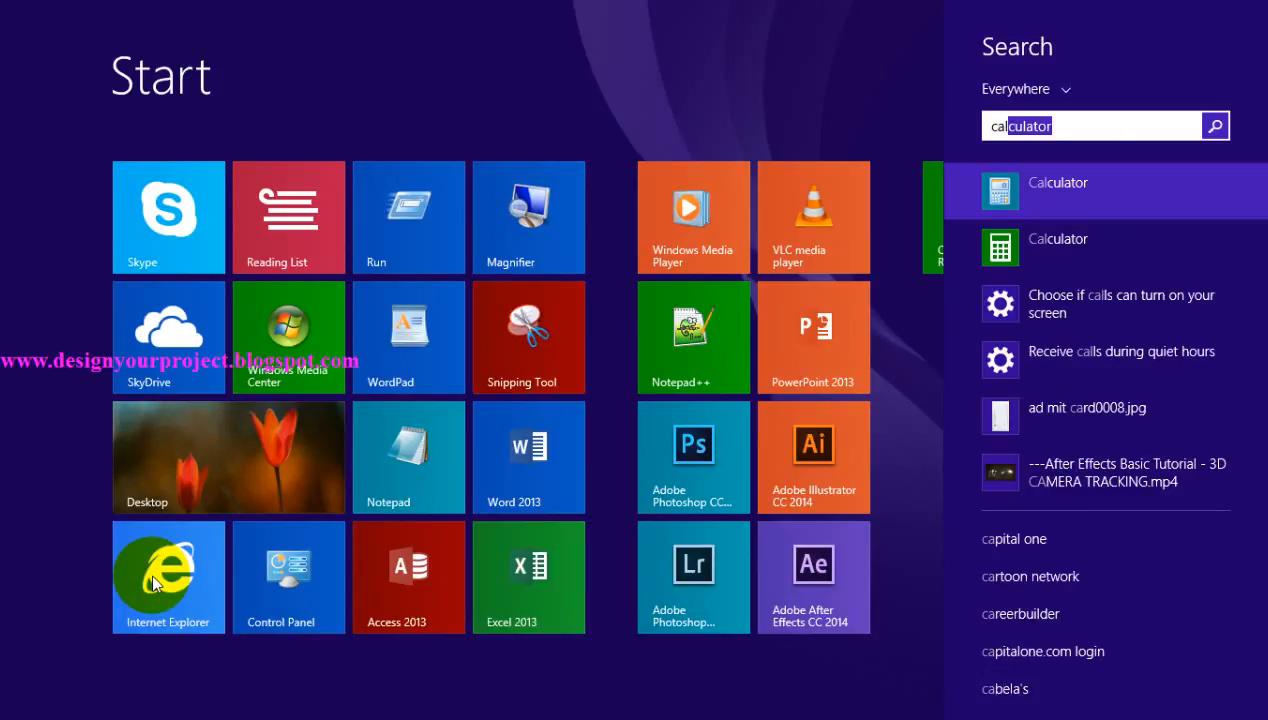
left_click(1062, 186)
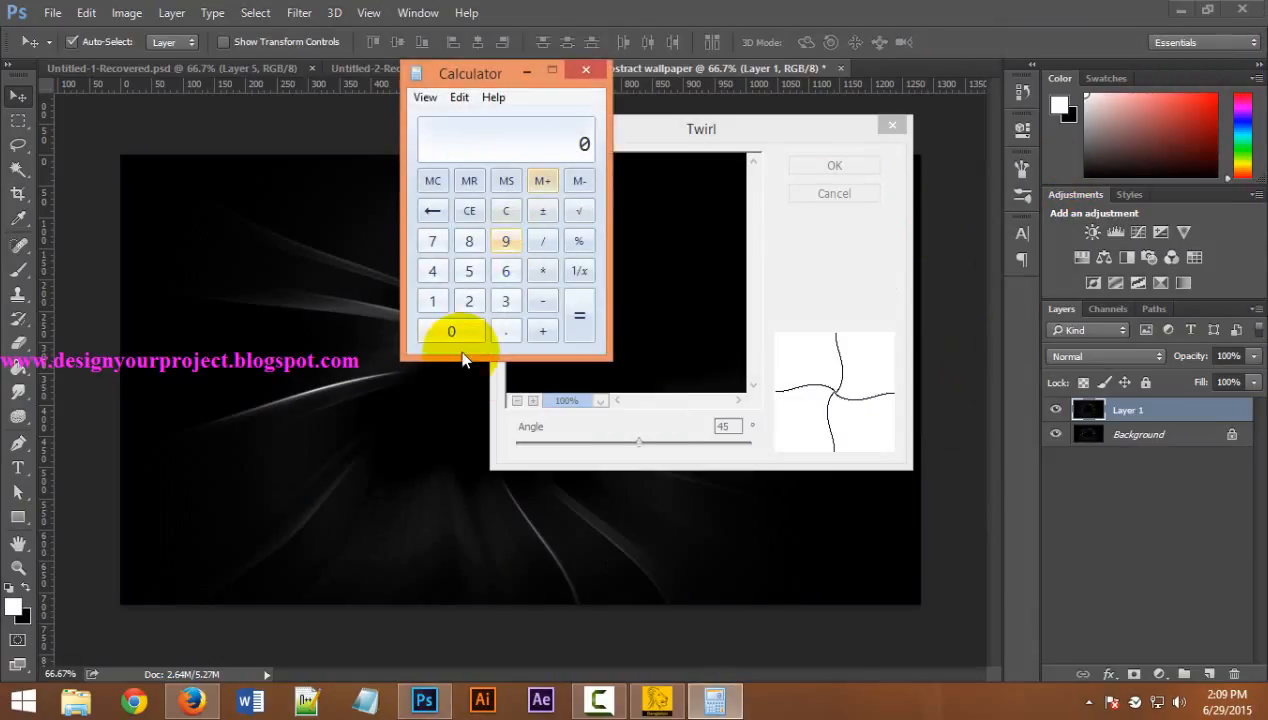
Calculate 5 × 45 in the Calculator, then clear the entry
left_click(469, 272)
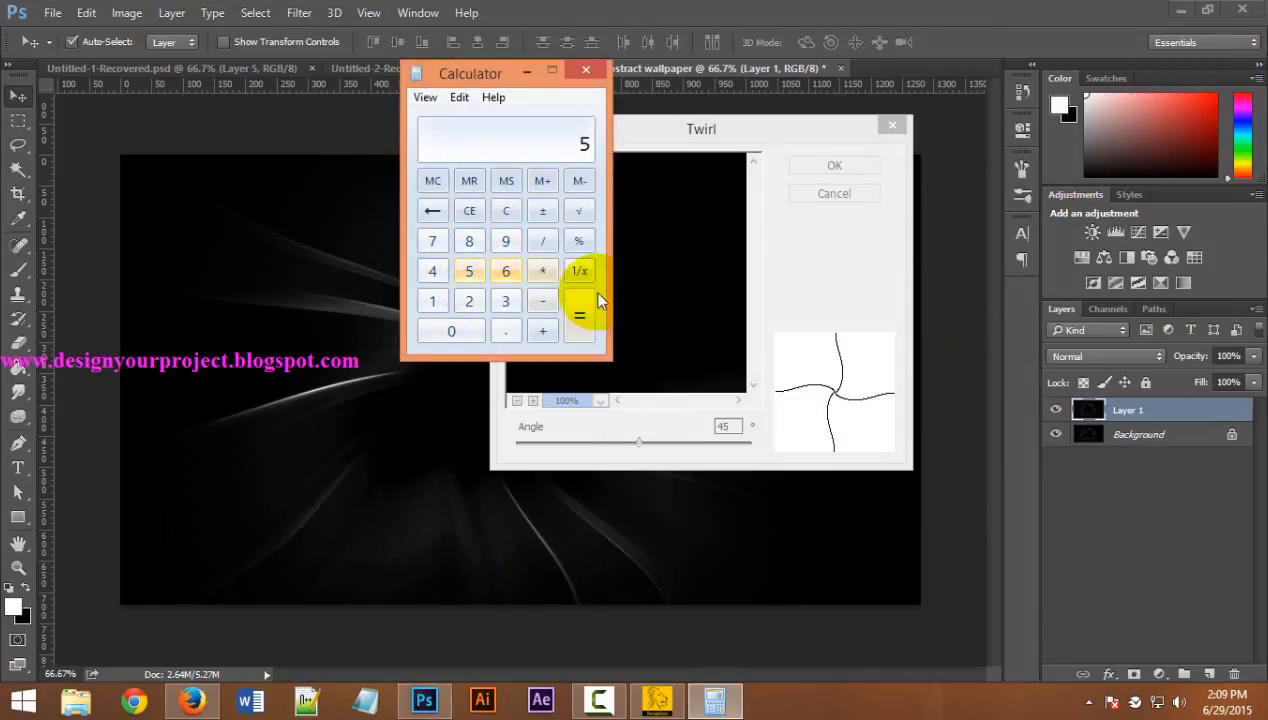
left_click(542, 271)
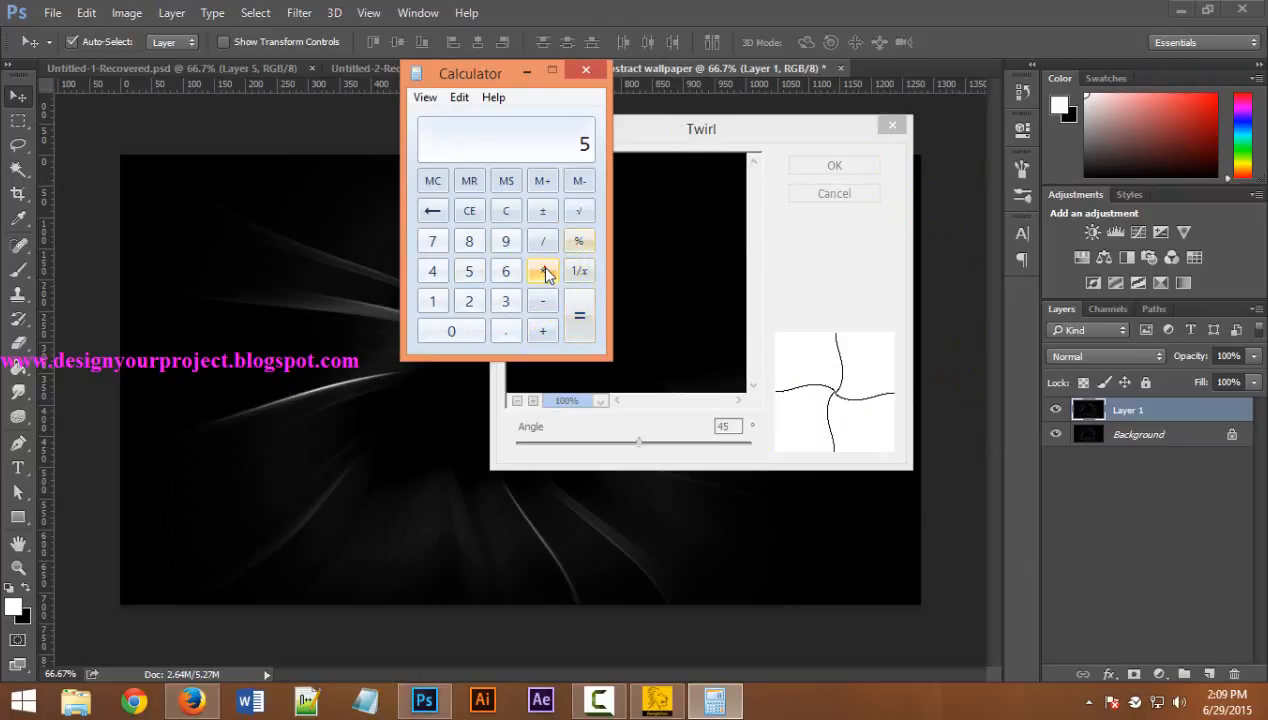
left_click(432, 271)
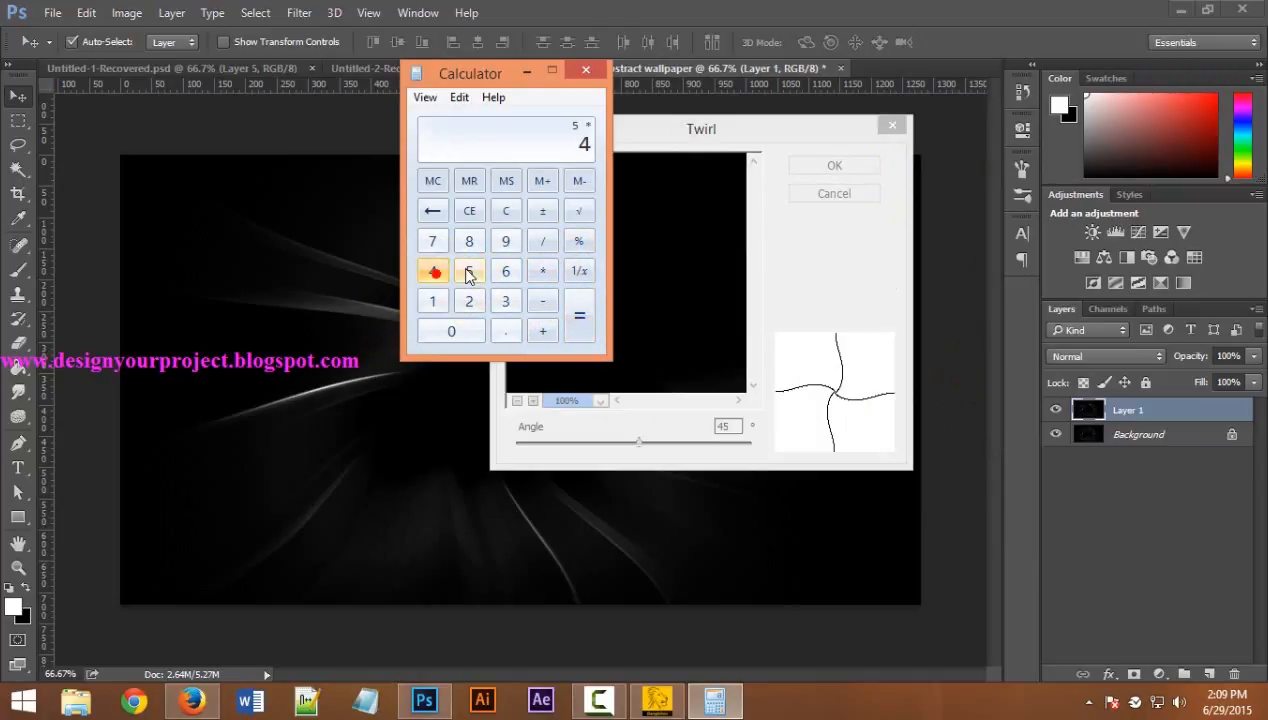
left_click(469, 271)
left_click(583, 320)
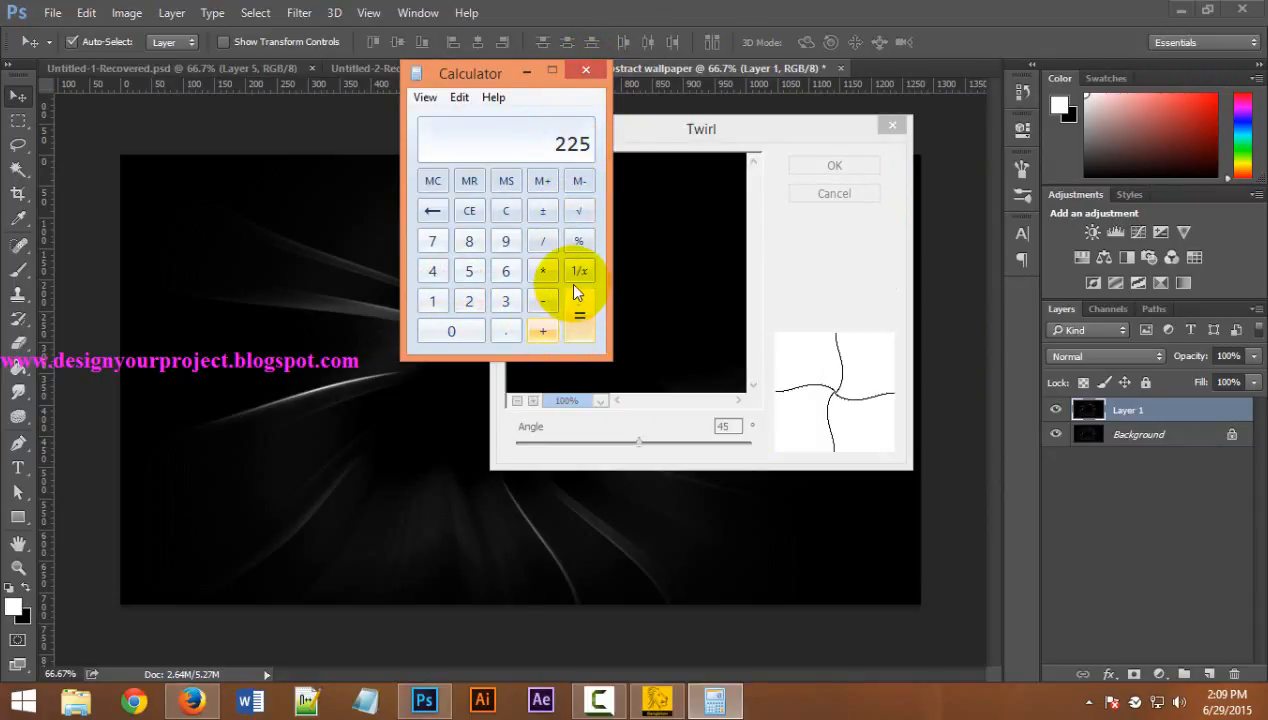
left_click(506, 210)
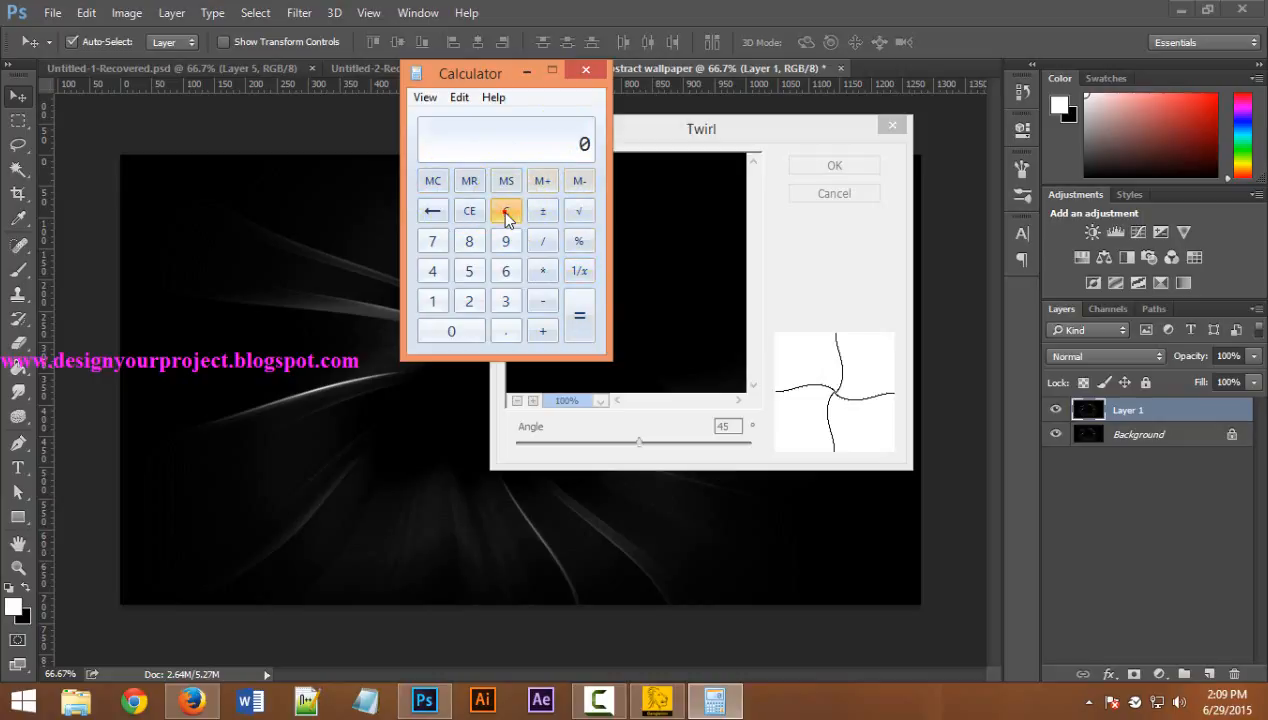
Enter 4 × 45 in the Calculator and close it to return to the Twirl settings in Photoshop
left_click(434, 271)
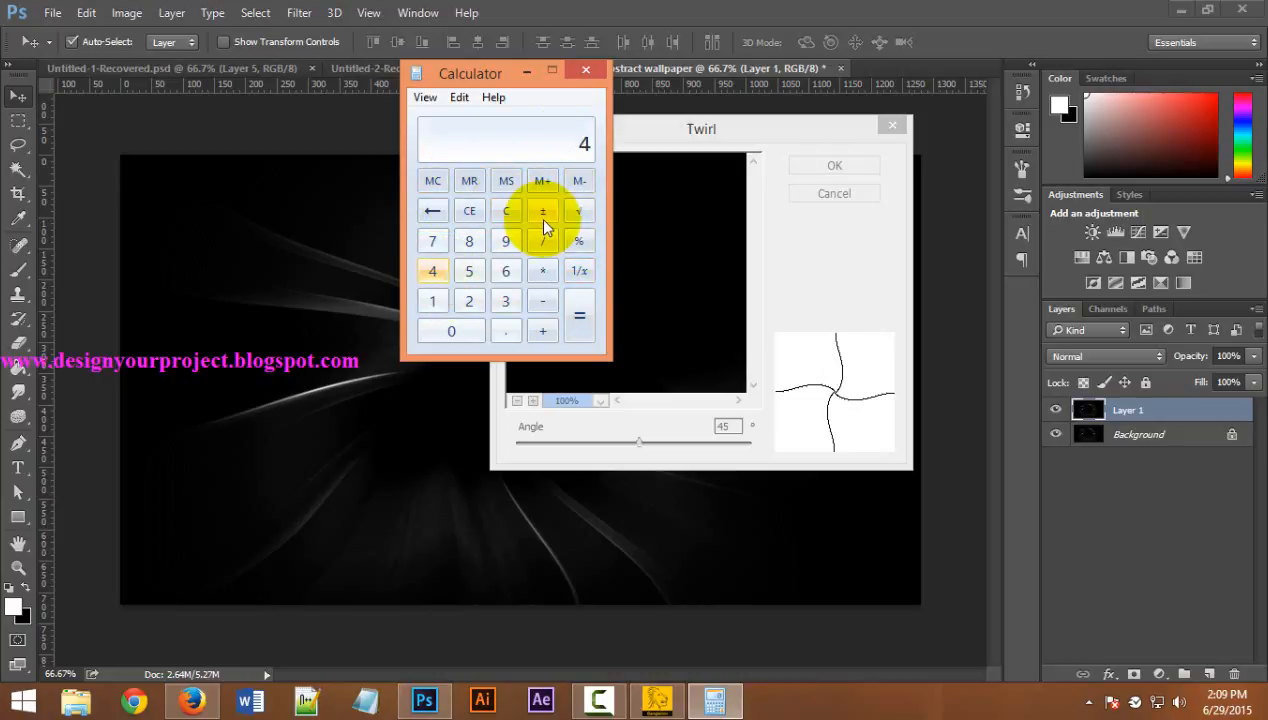
left_click(545, 276)
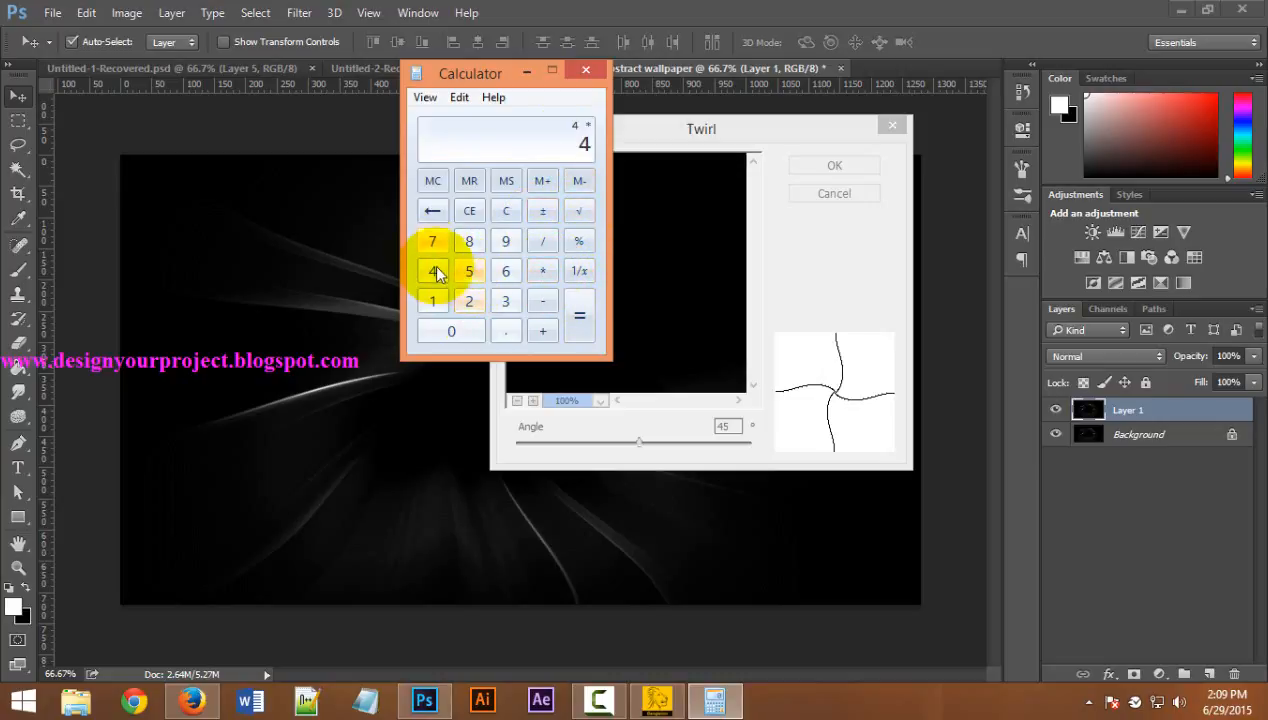
left_click(434, 271)
left_click(469, 271)
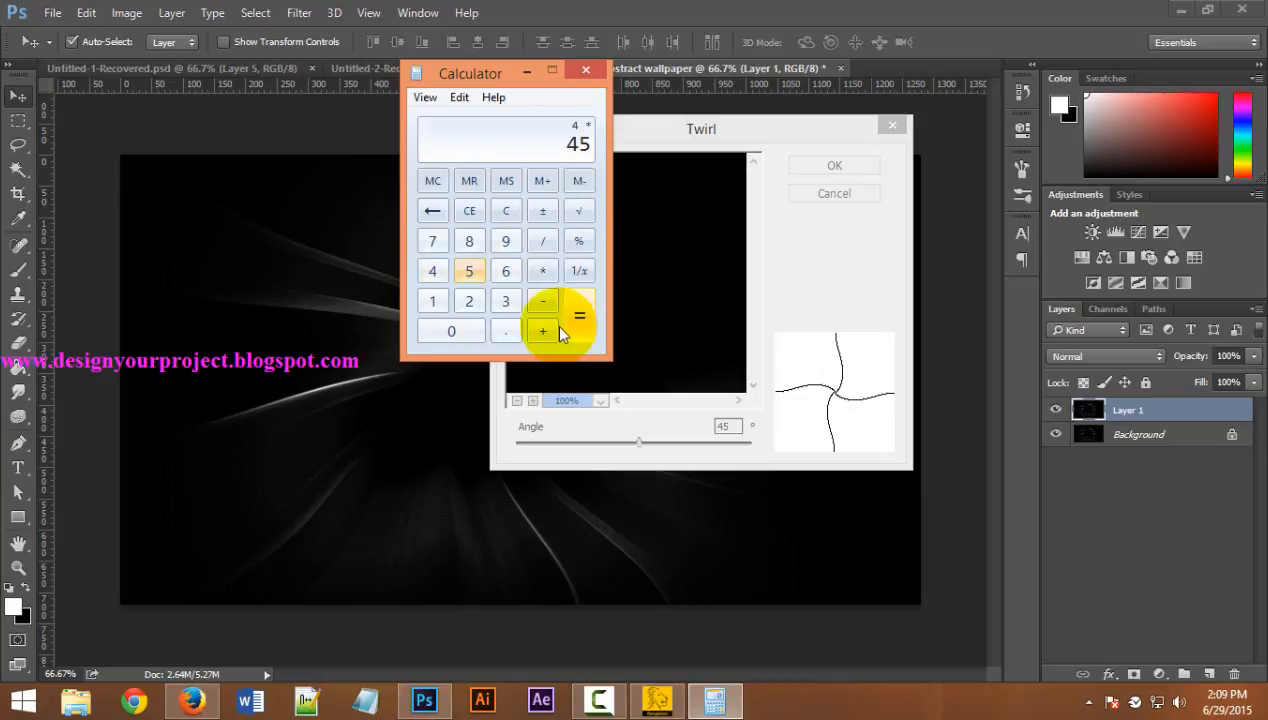
left_click(586, 72)
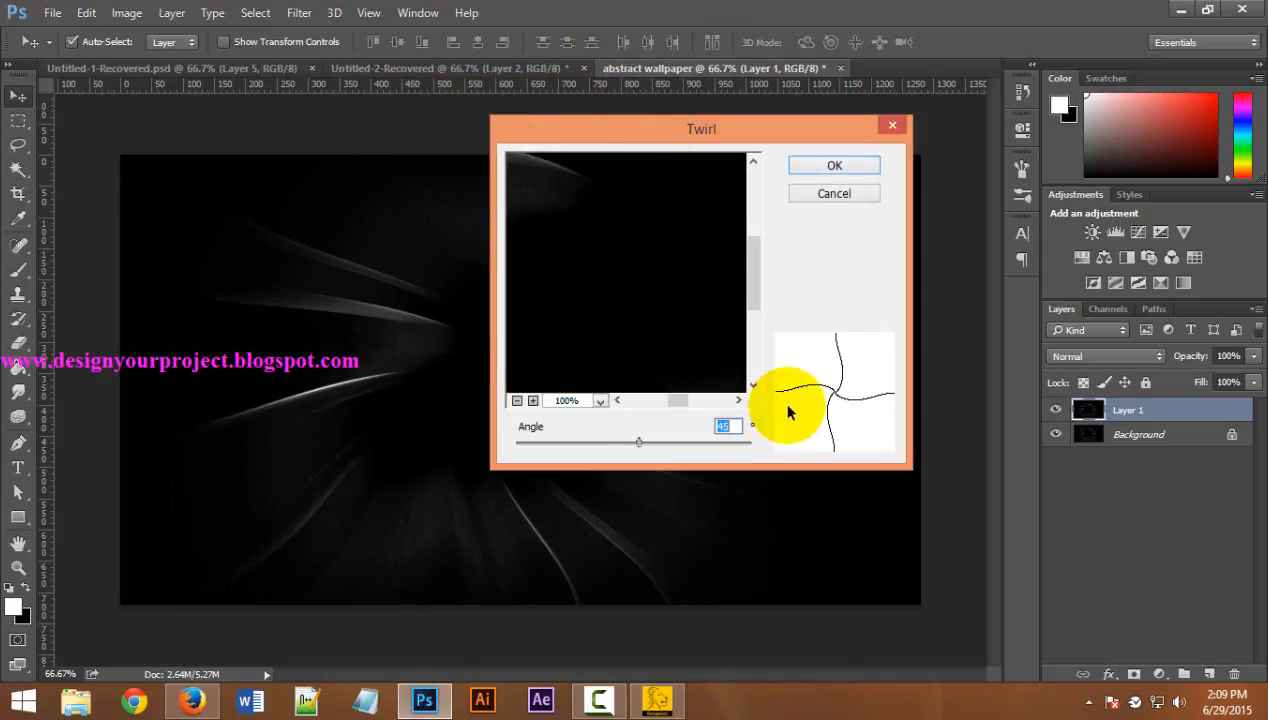
Twirl the duplicate layer with an angle of -180° and set its blend mode to Screen
type("-1")
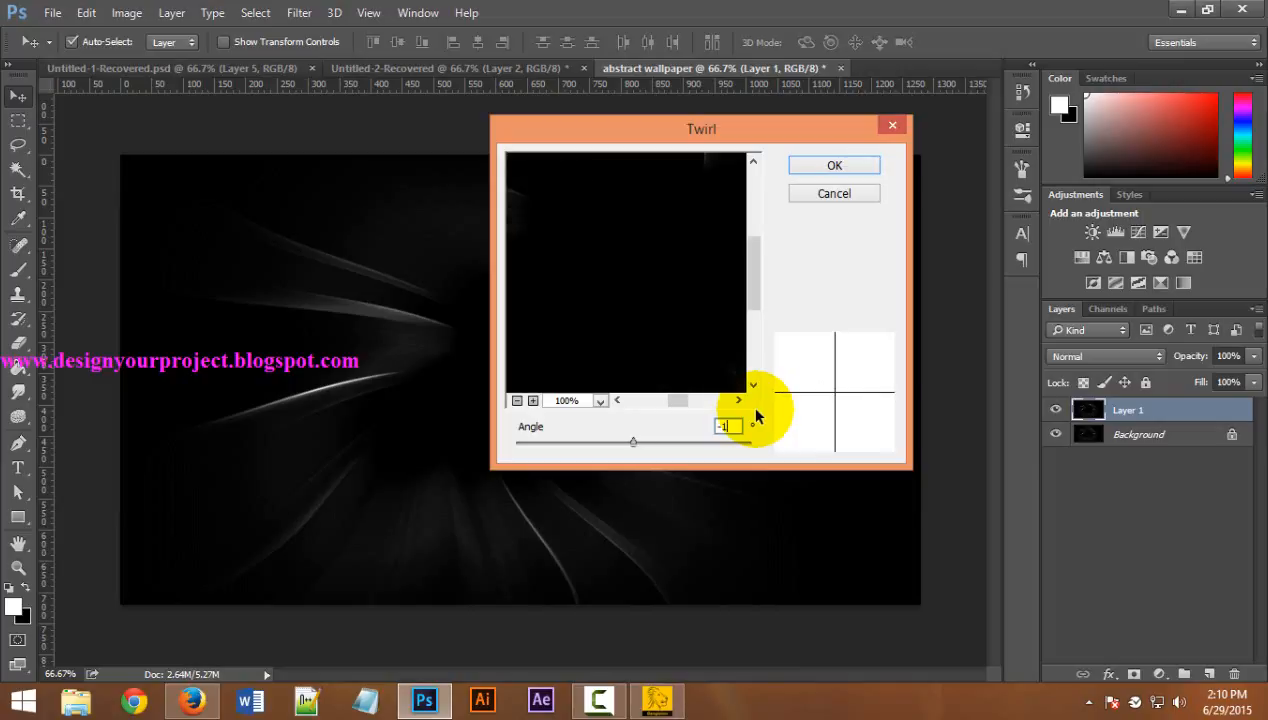
type("80")
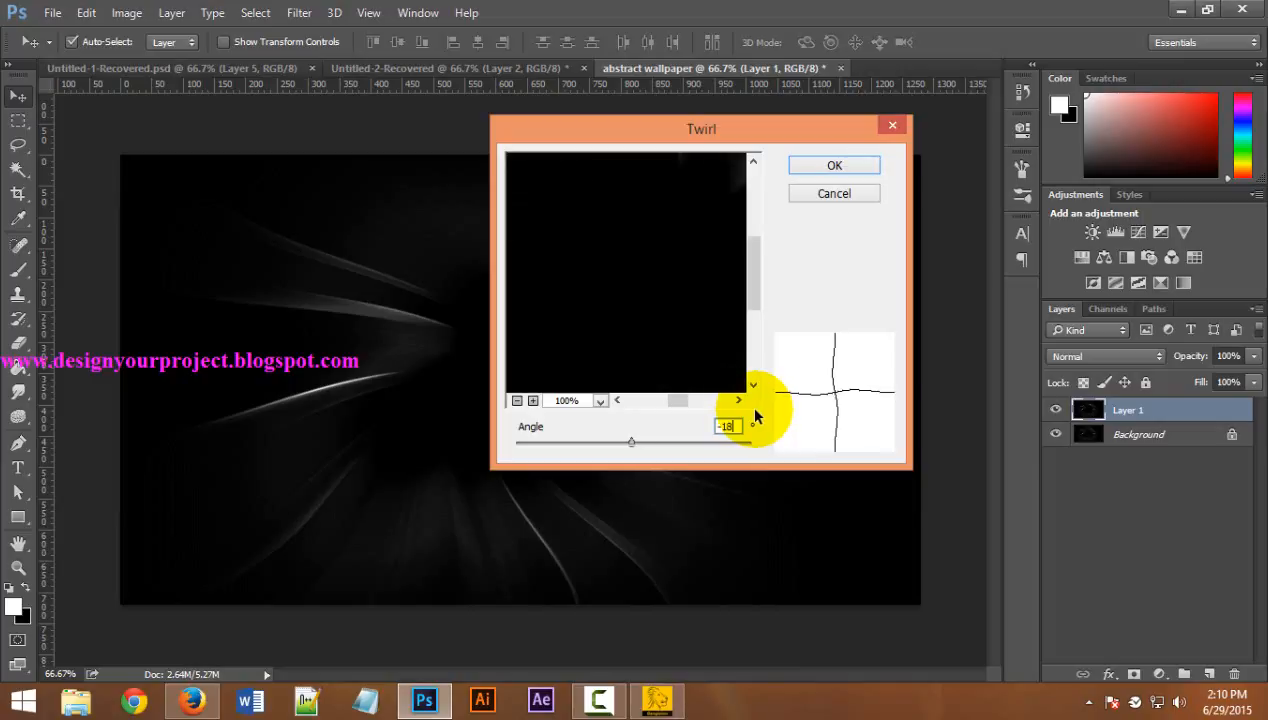
left_click(832, 172)
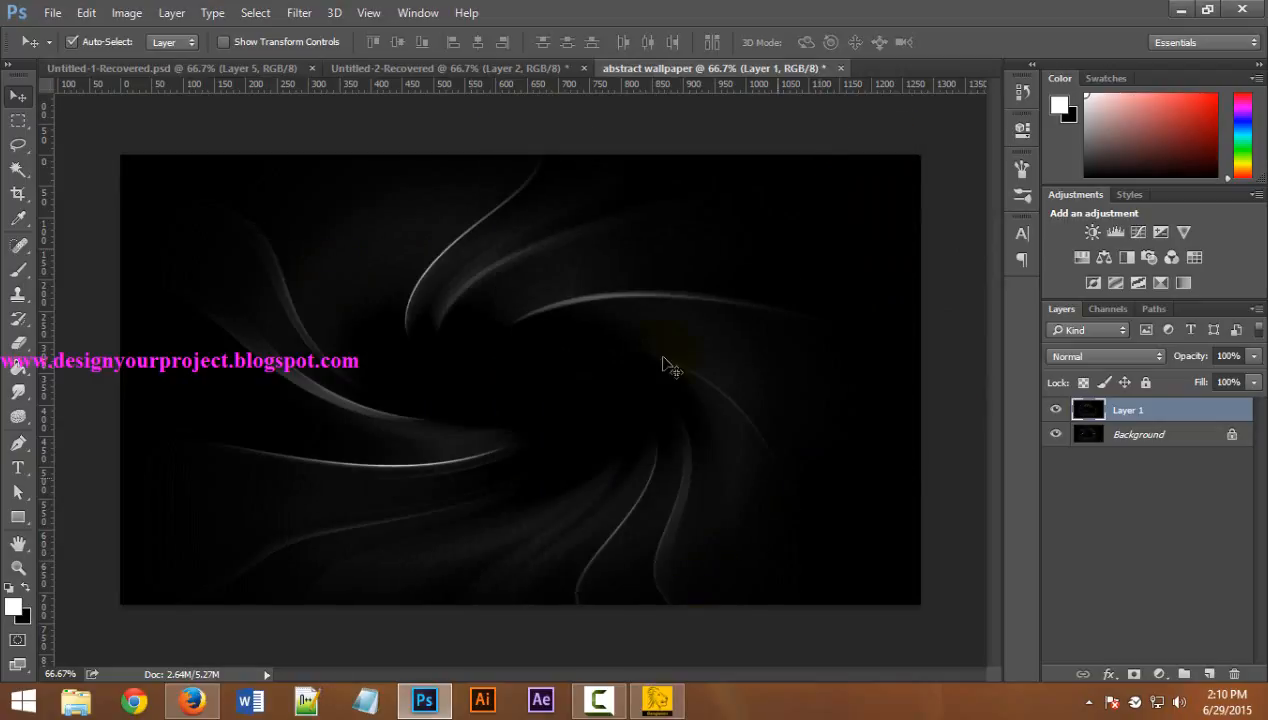
left_click(1068, 360)
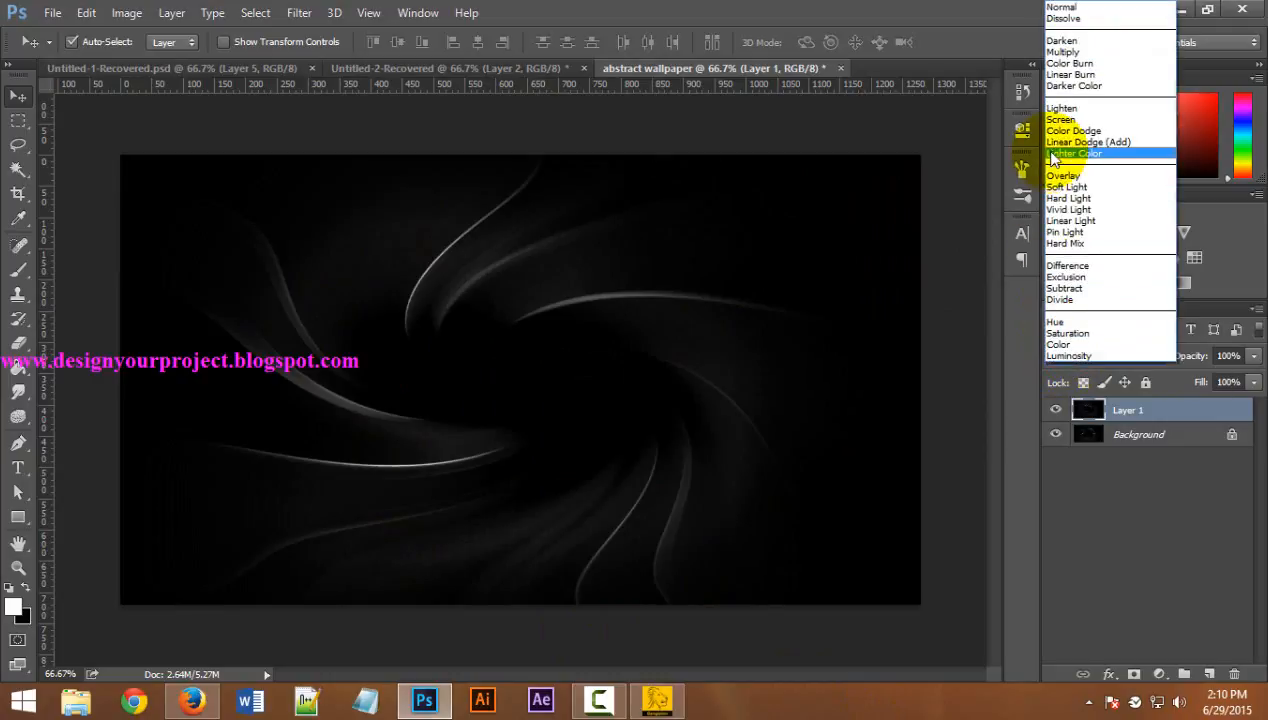
left_click(1062, 120)
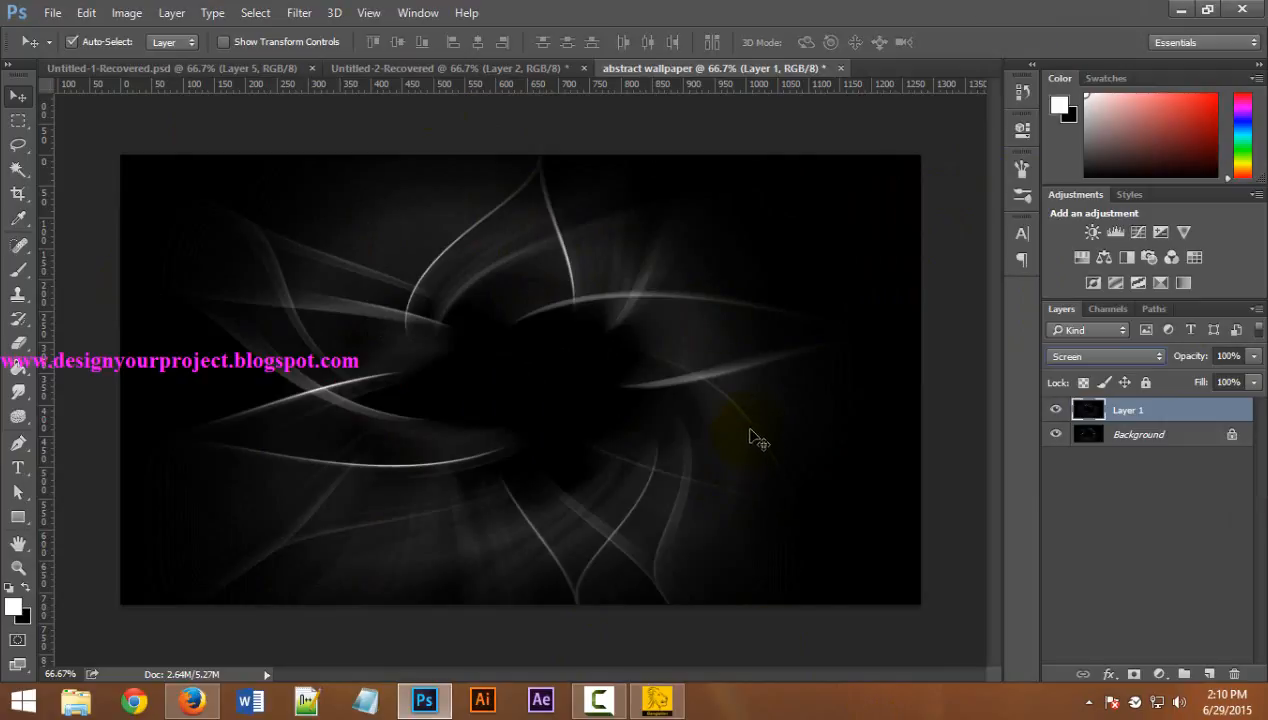
Select both Layer 1 and the Background and merge them into one layer
left_click(1142, 446, "shift")
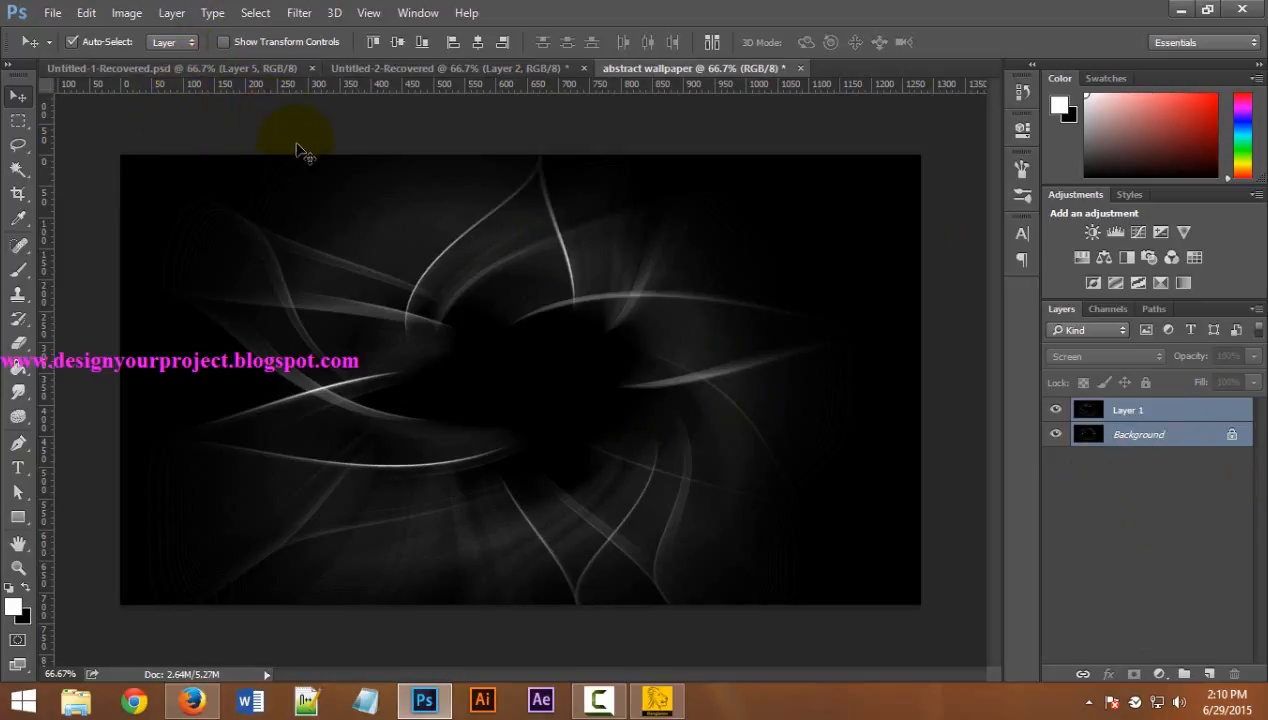
left_click(172, 13)
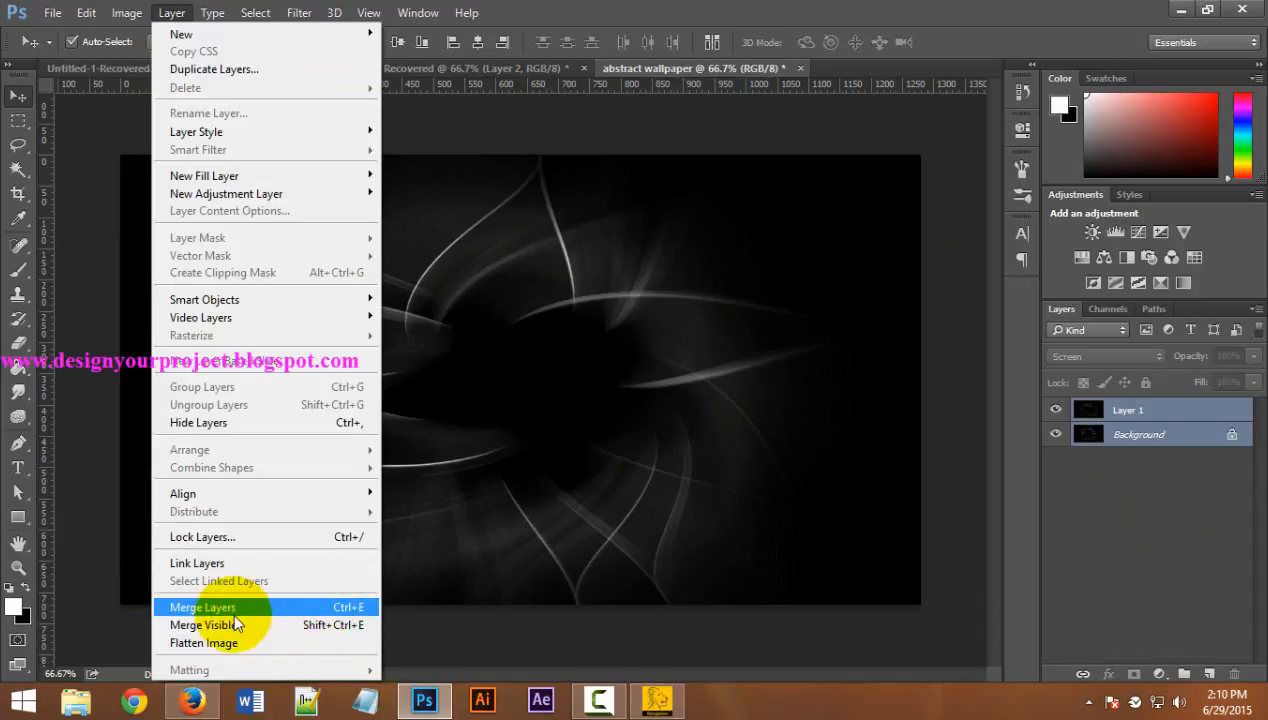
left_click(291, 608)
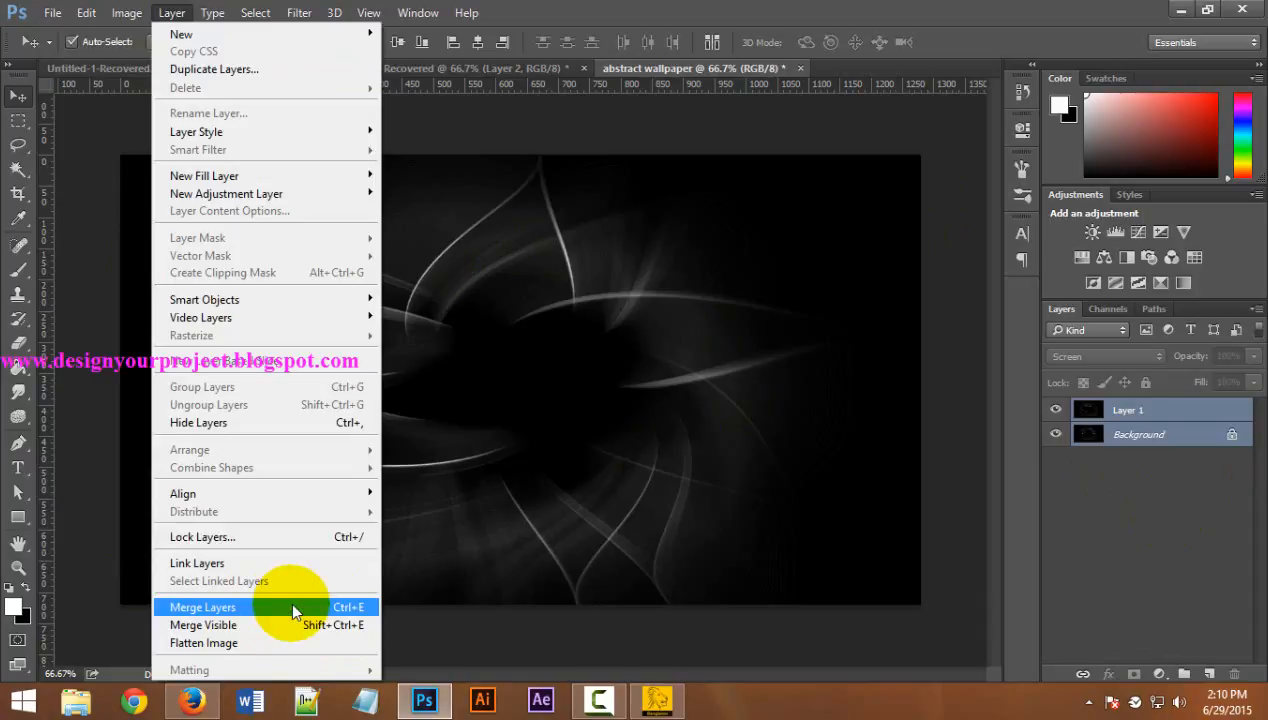
left_click(291, 608)
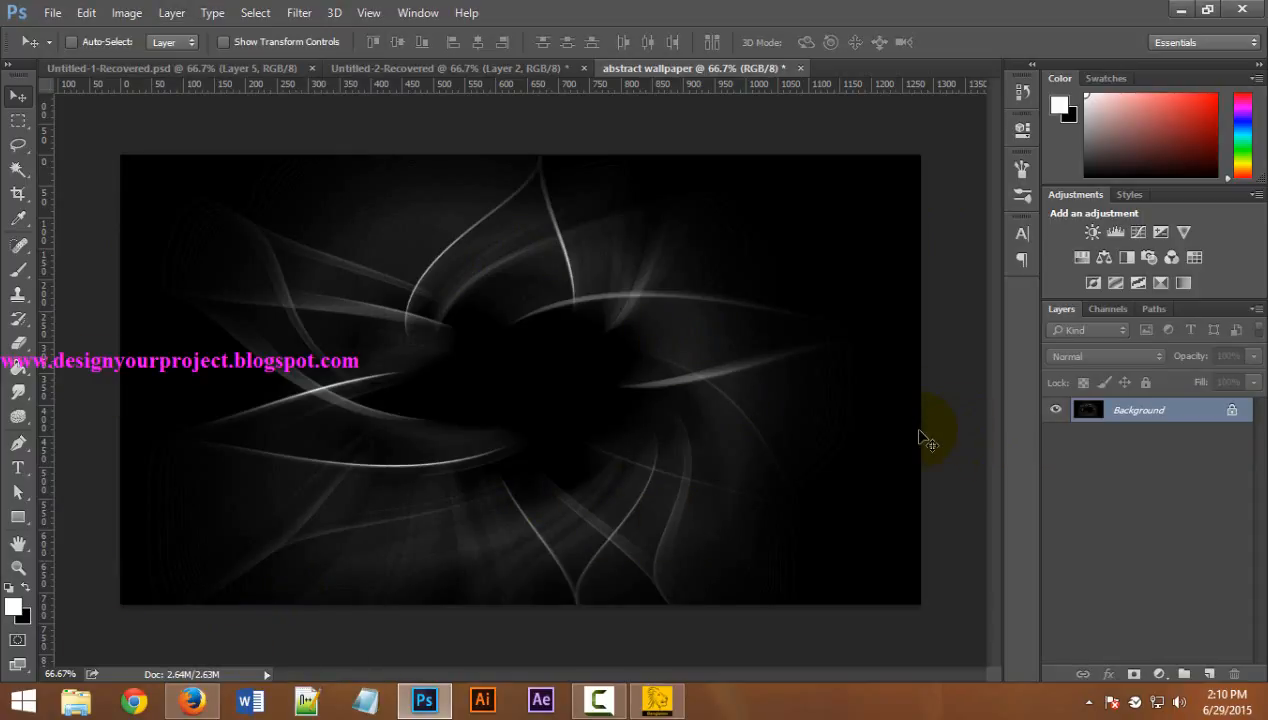
Undo the layer merge and set Layer 1's blend mode to Lighten
key("ctrl+z")
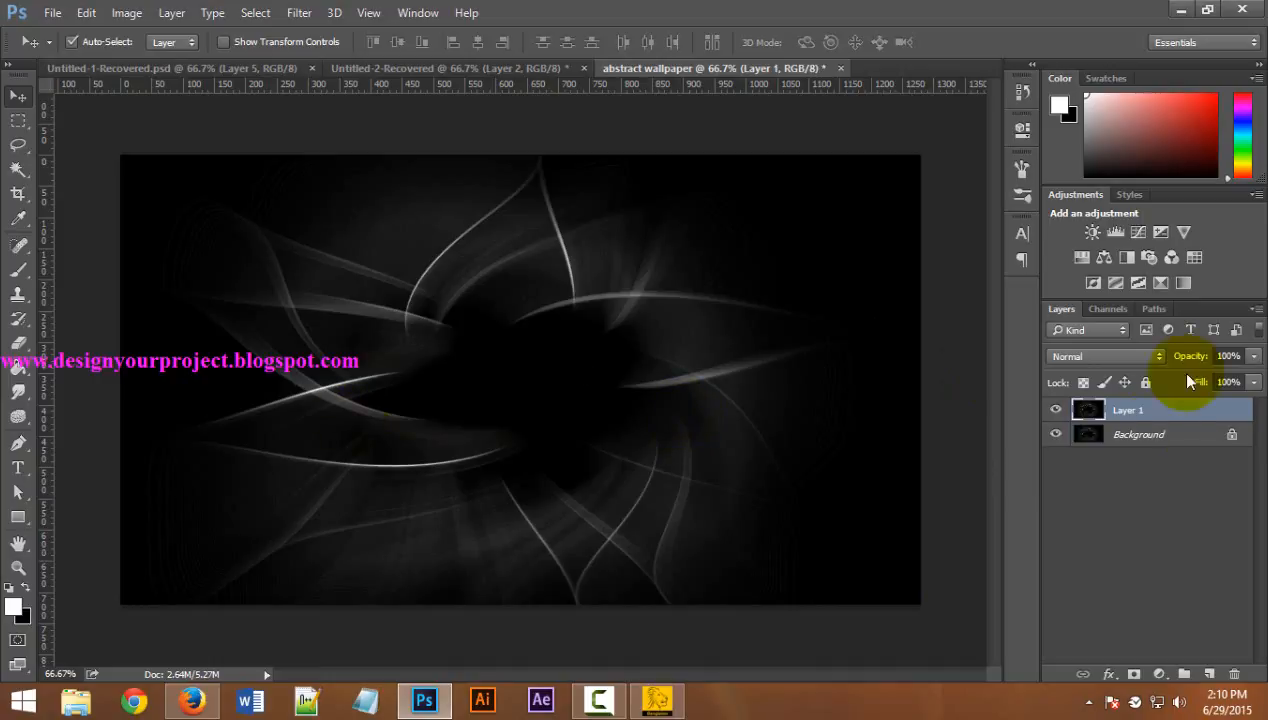
left_click(1085, 357)
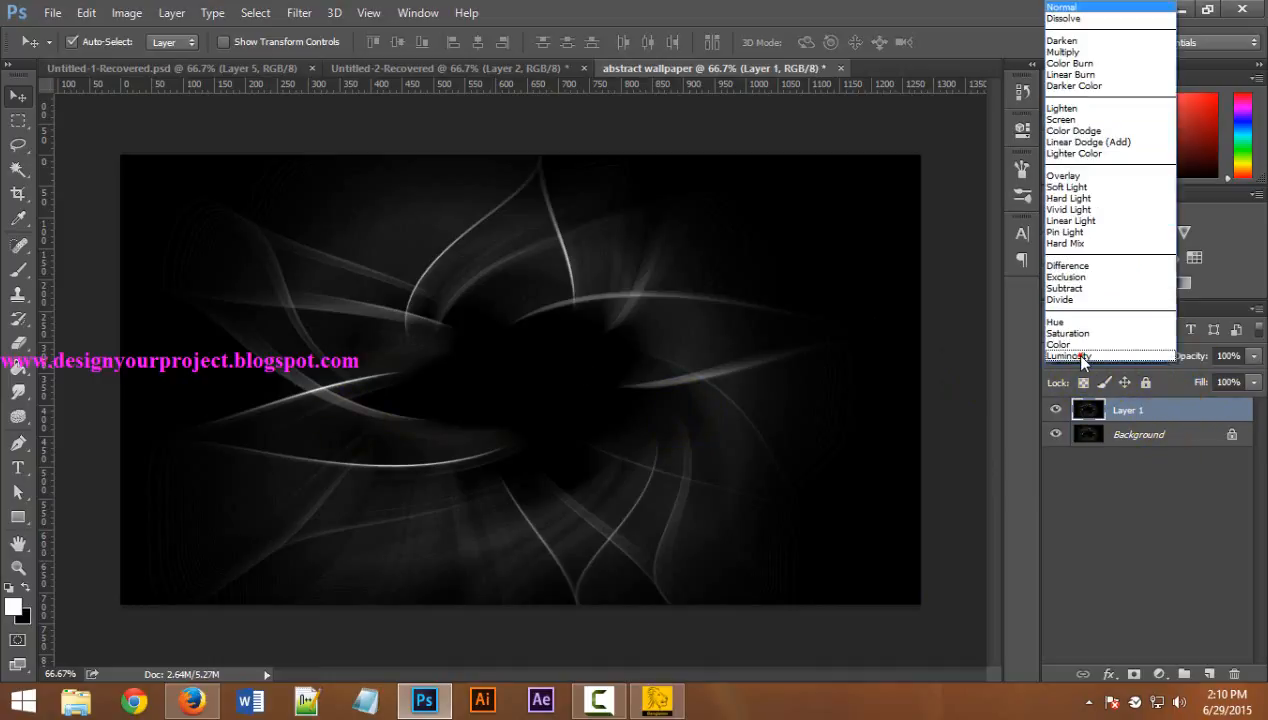
left_click(1086, 177)
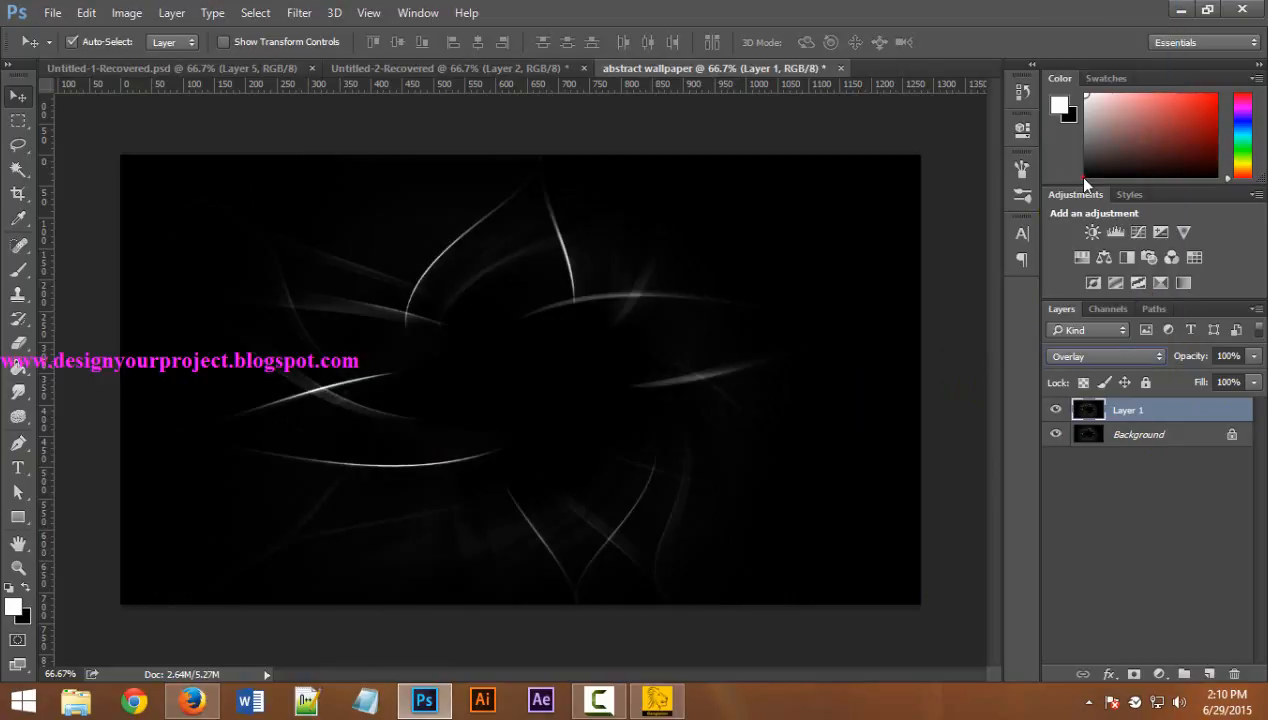
left_click(1080, 357)
left_click(1090, 108)
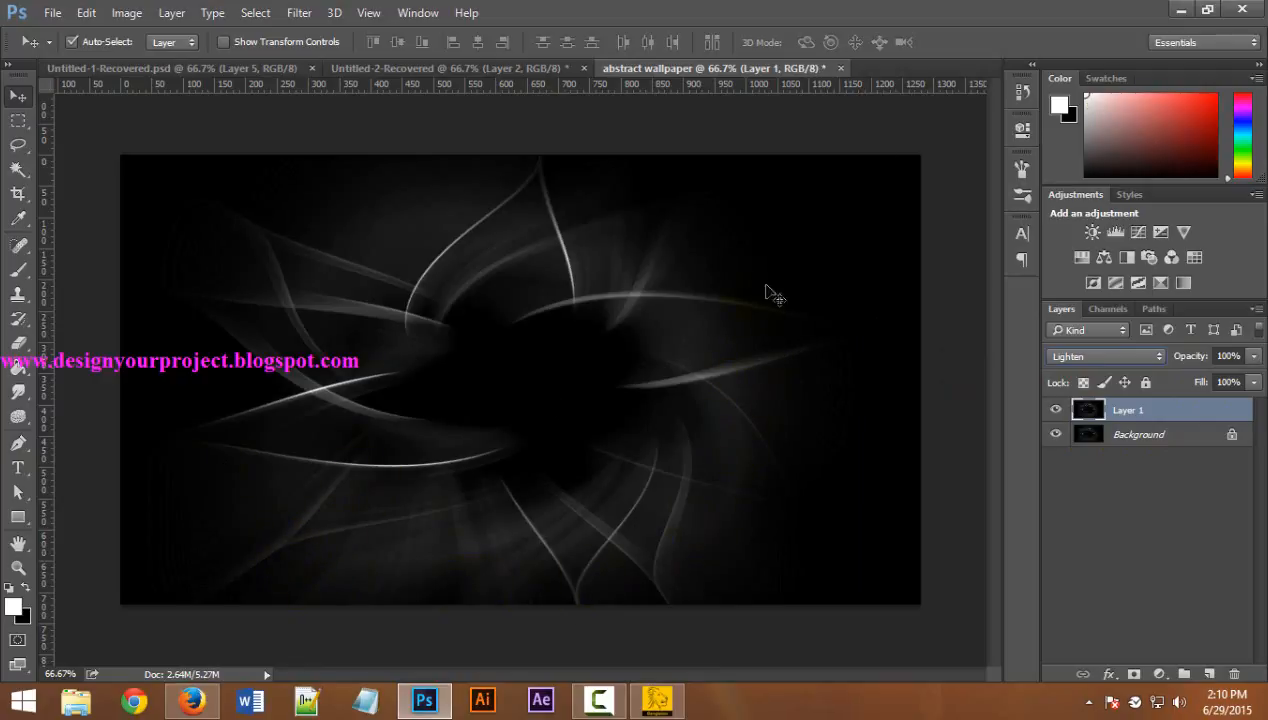
Toggle Layer 1's visibility to compare the artwork with and without it
left_click(1056, 411)
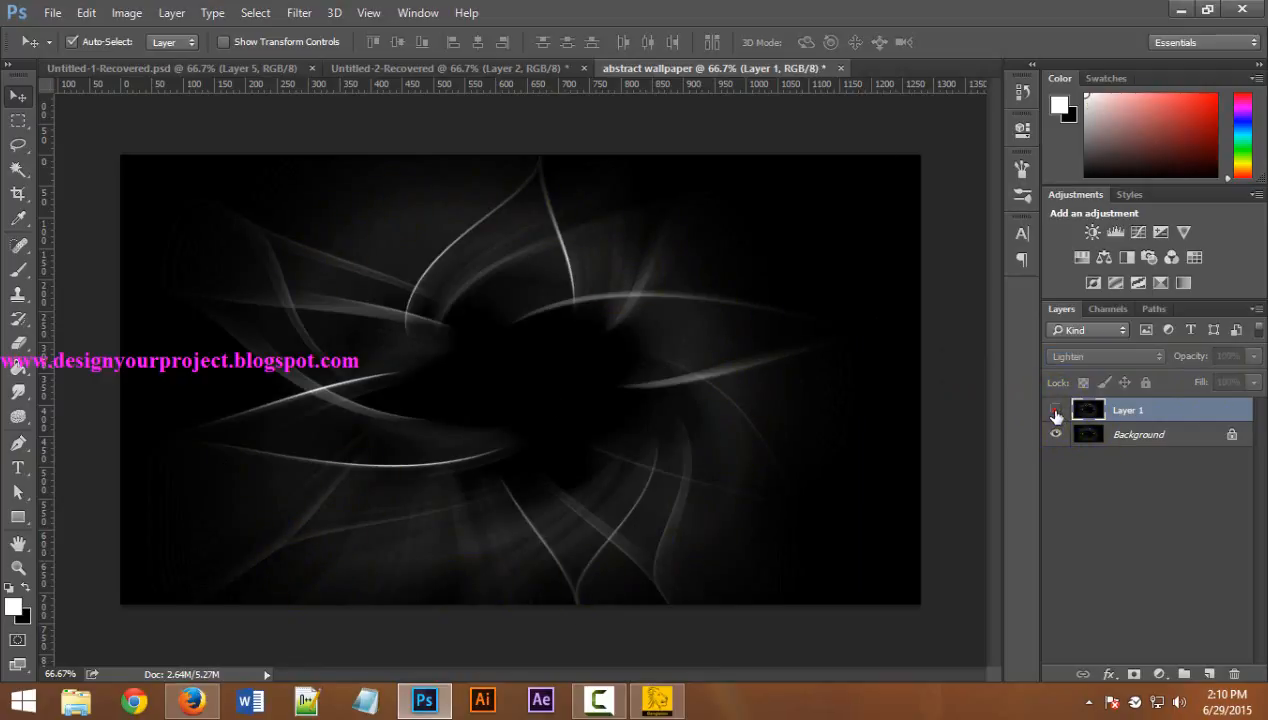
left_click(547, 467, "ctrl")
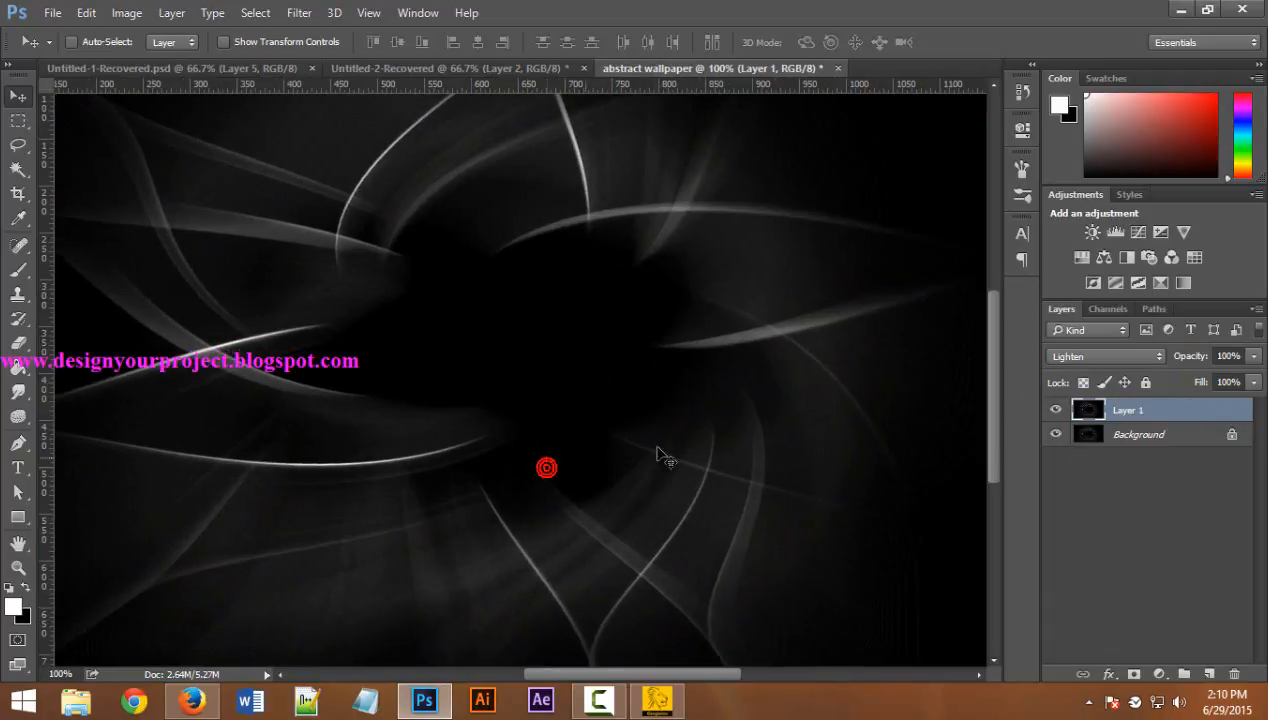
left_click(1056, 410)
left_click(1057, 410)
left_click(1057, 410)
left_click(1057, 410)
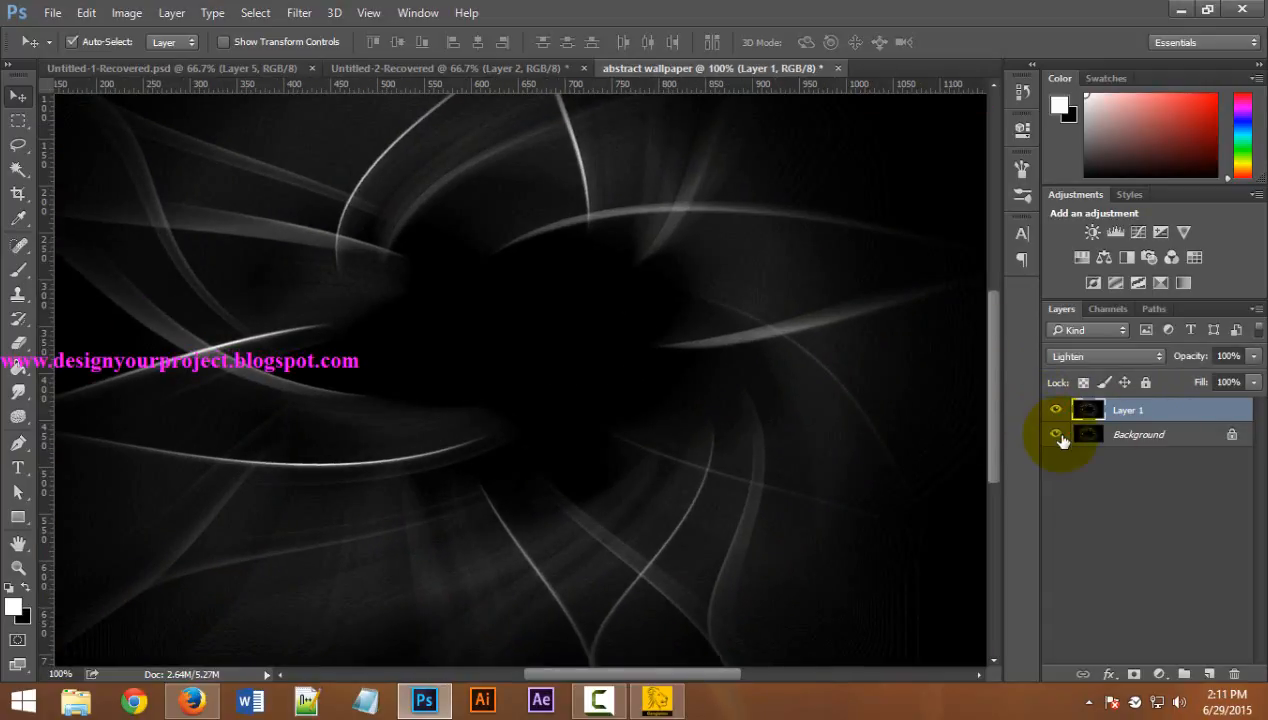
Merge Layer 1 with the Background and check the red wallpaper in the Untitled-2-Recovered document for comparison
scroll(477, 367, "down", 2)
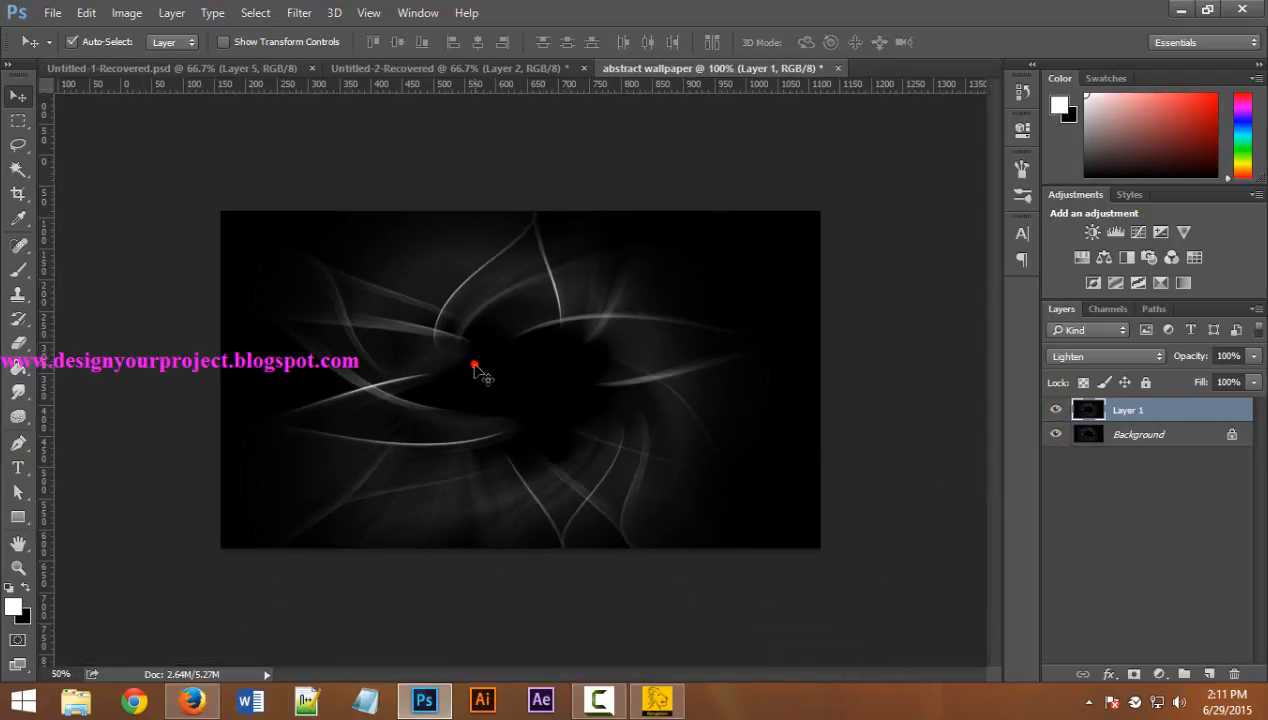
left_click(1142, 436, "shift")
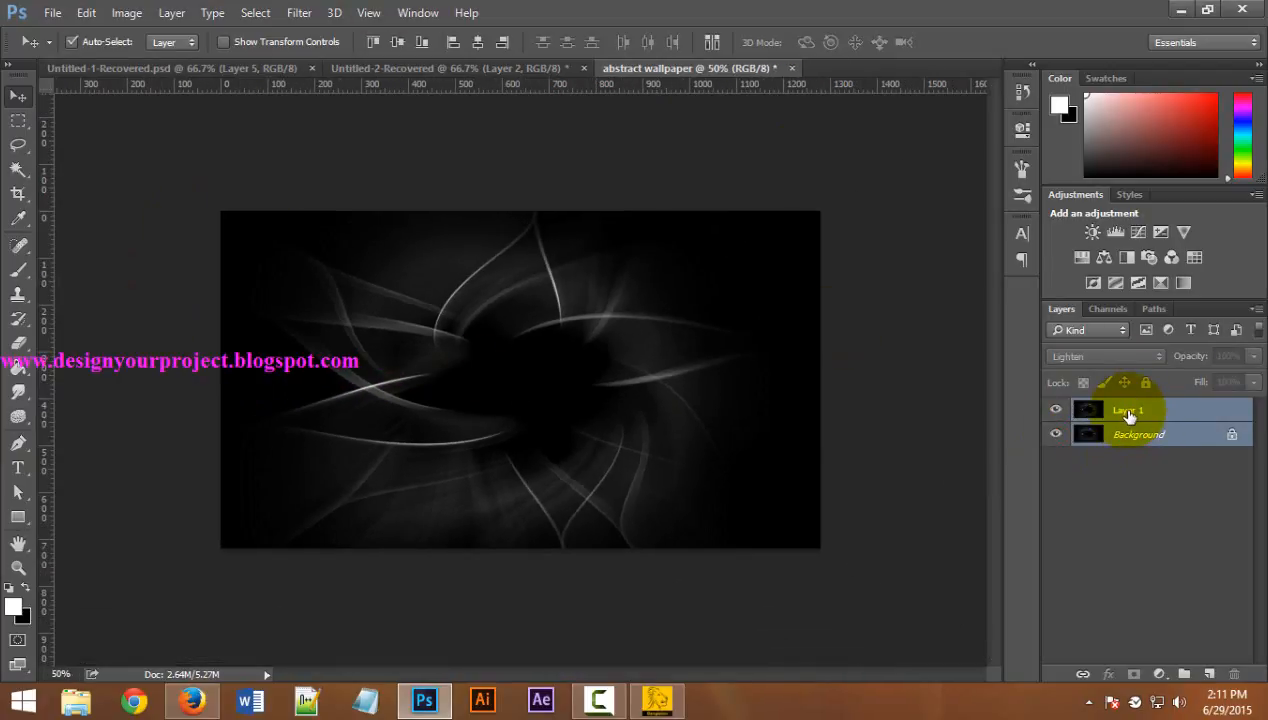
key("ctrl+e")
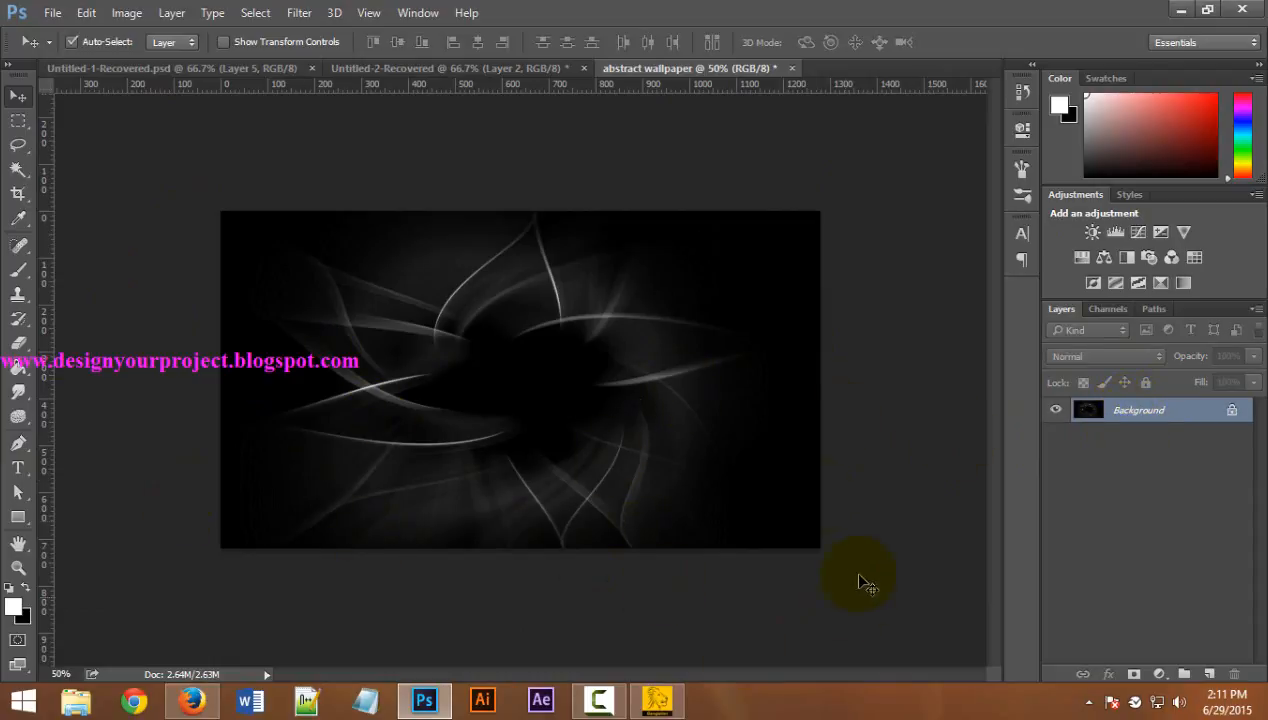
left_click(440, 68)
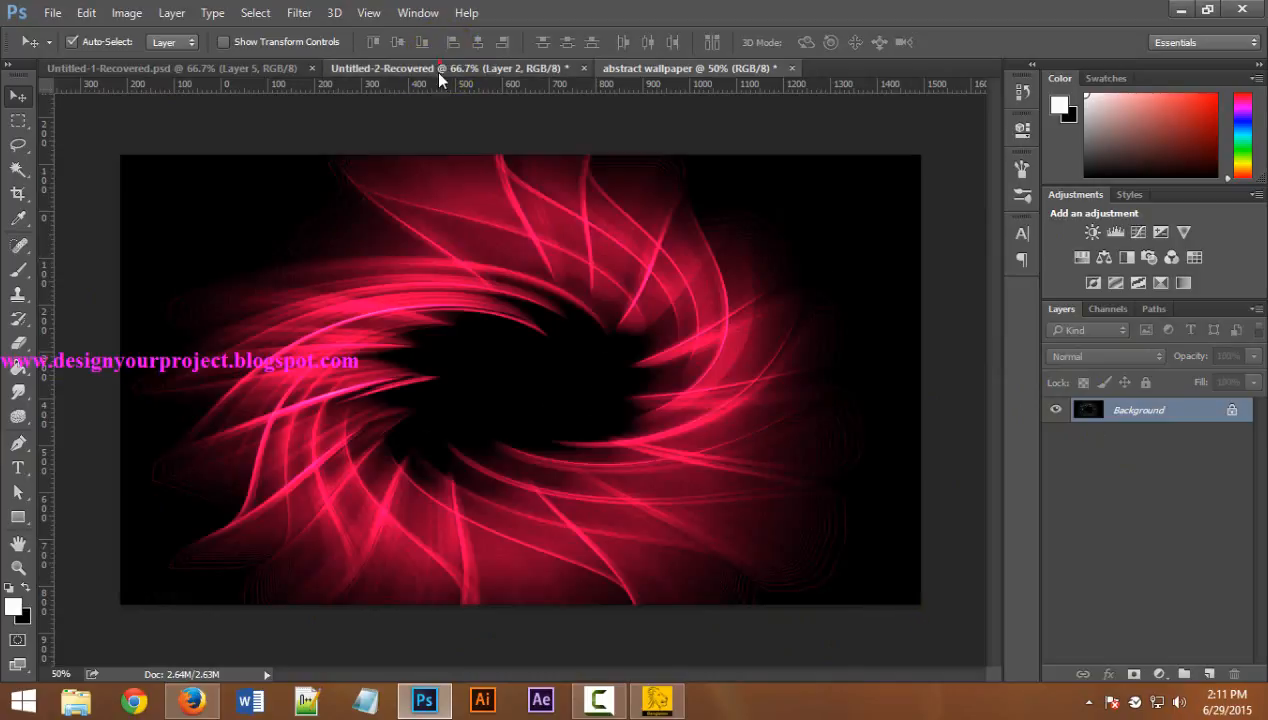
left_click(662, 70)
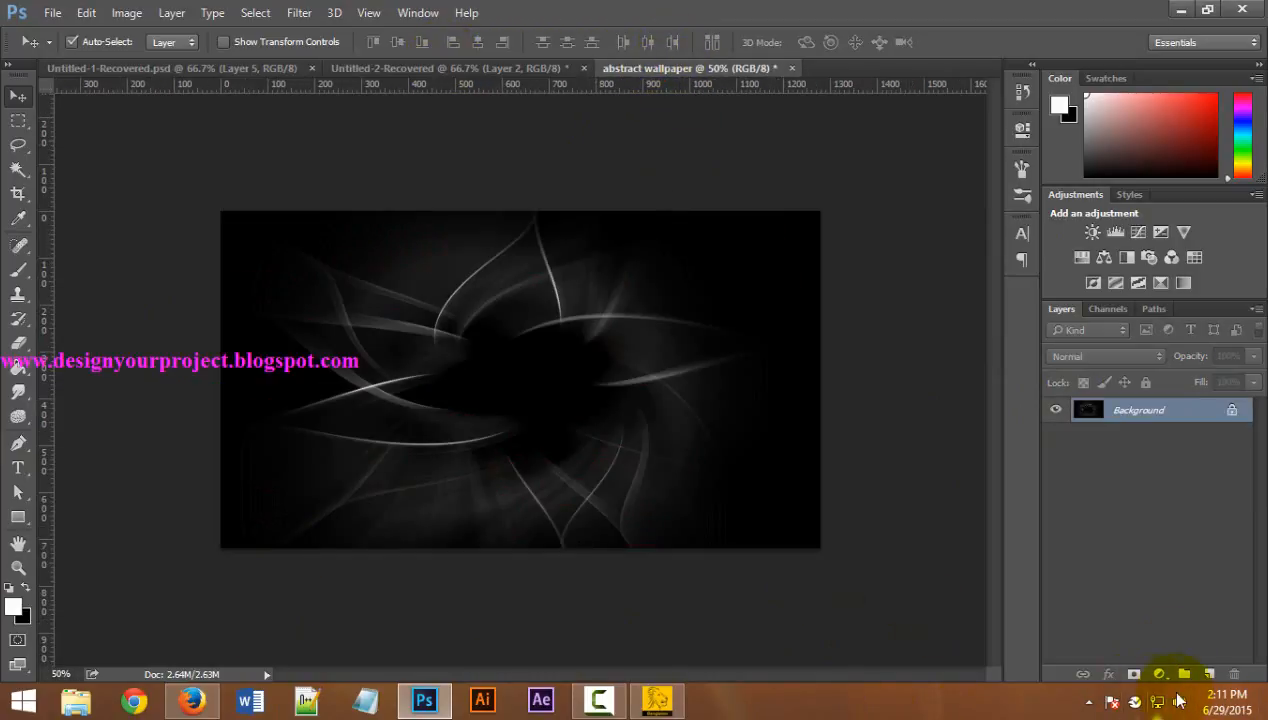
Add a new layer above the Background and set the foreground color to pink, e916bf
left_click(1210, 675)
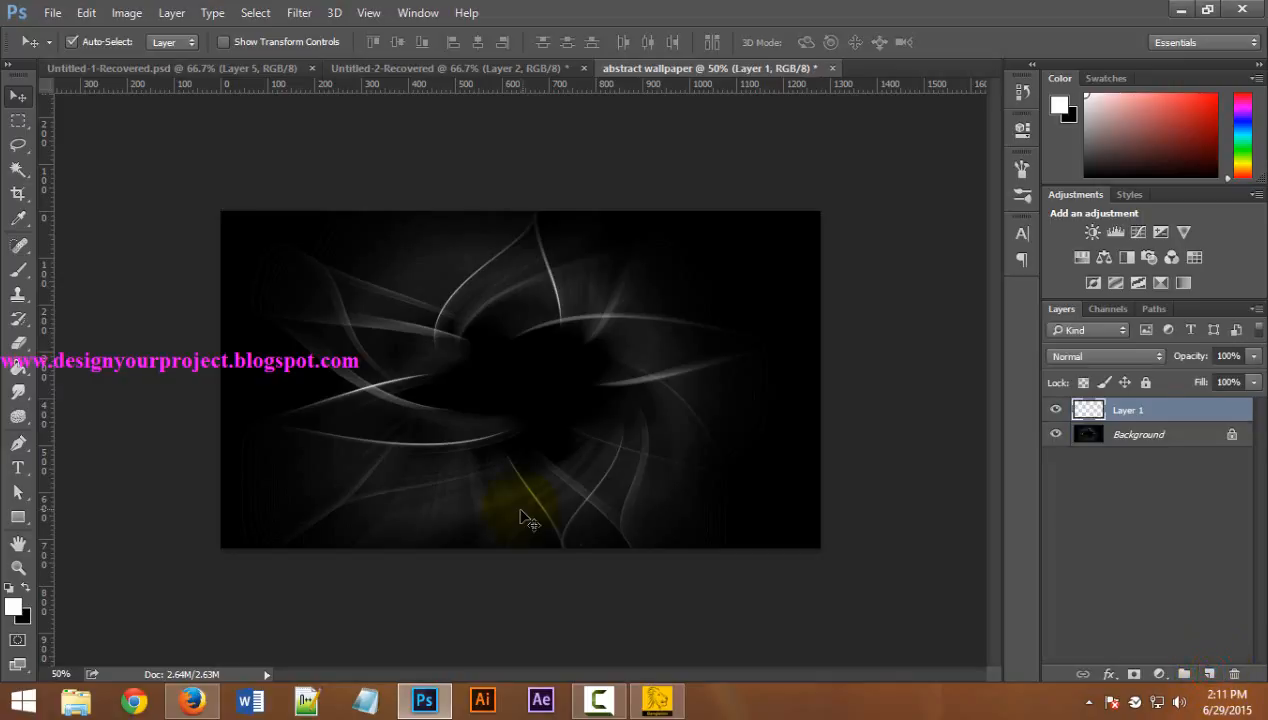
left_click(12, 606)
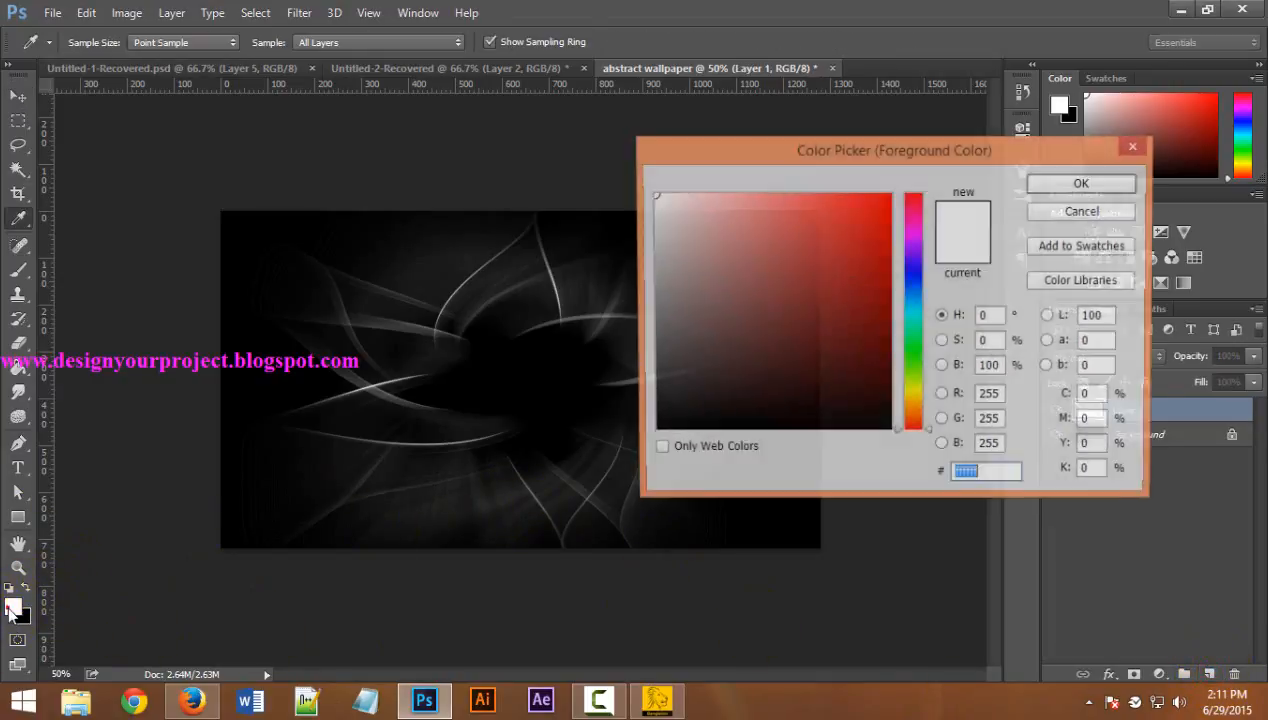
left_click_drag(913, 252, 920, 226)
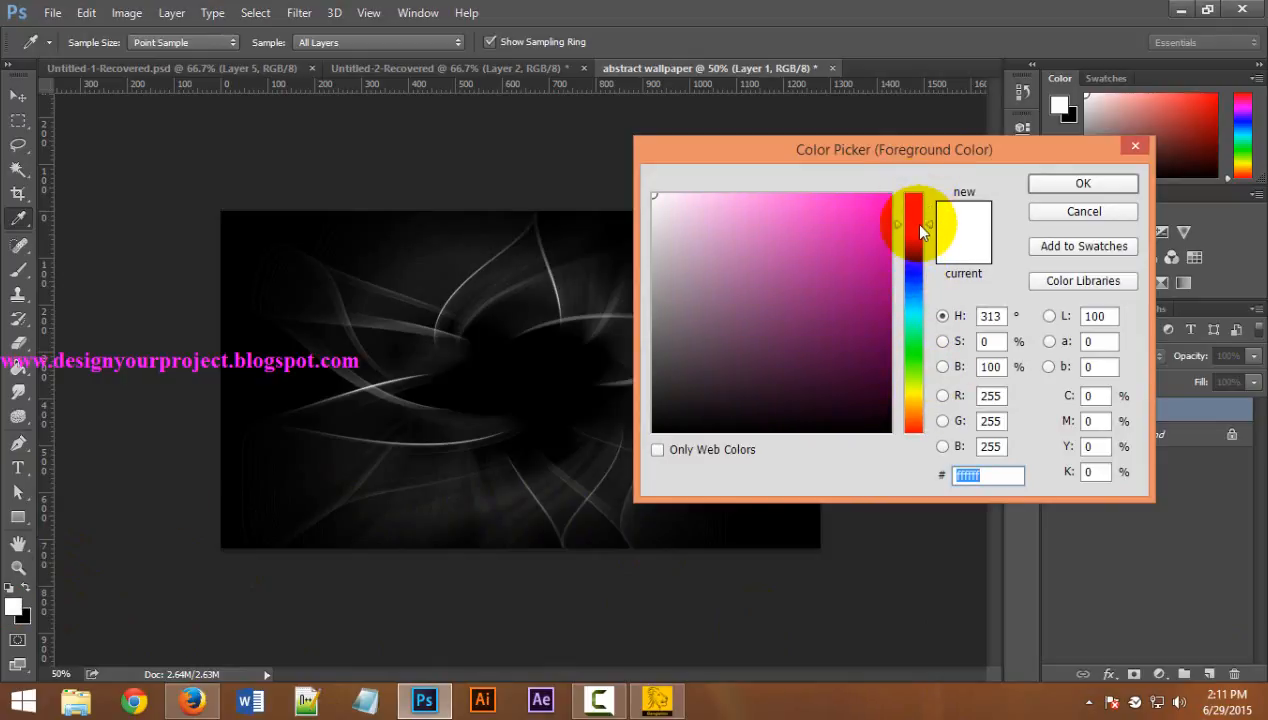
left_click(868, 214)
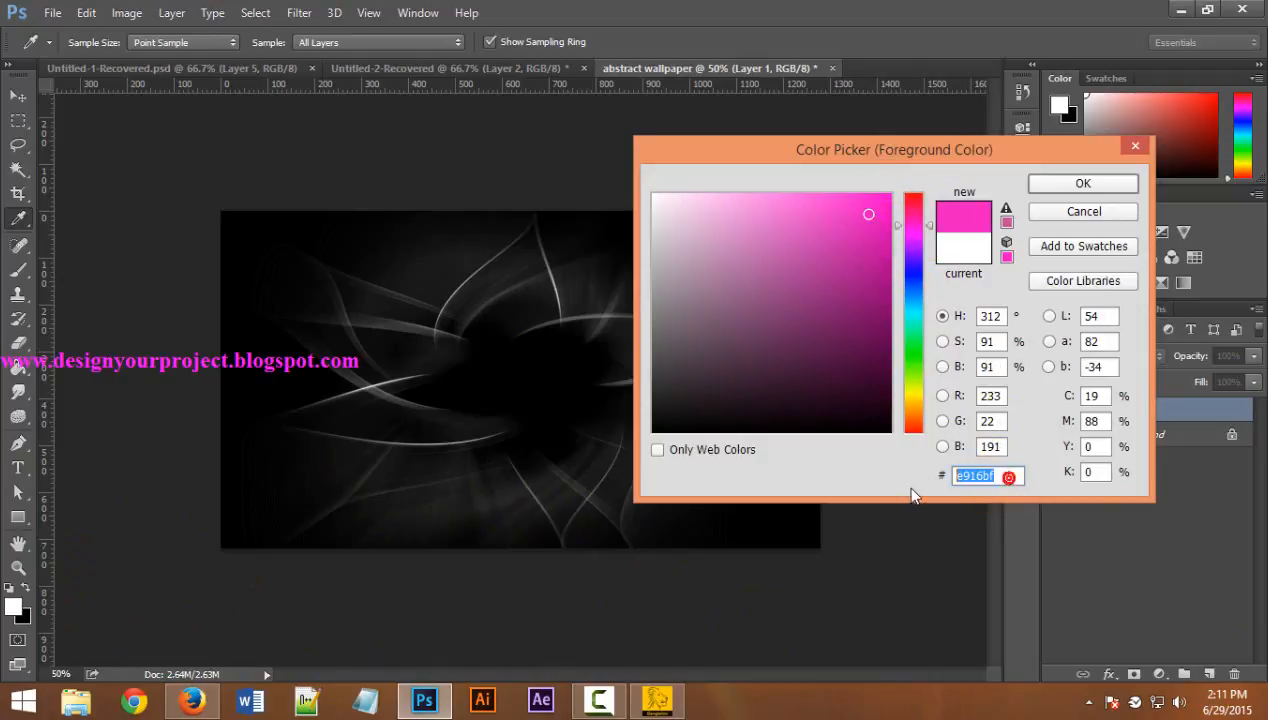
left_click(1083, 183)
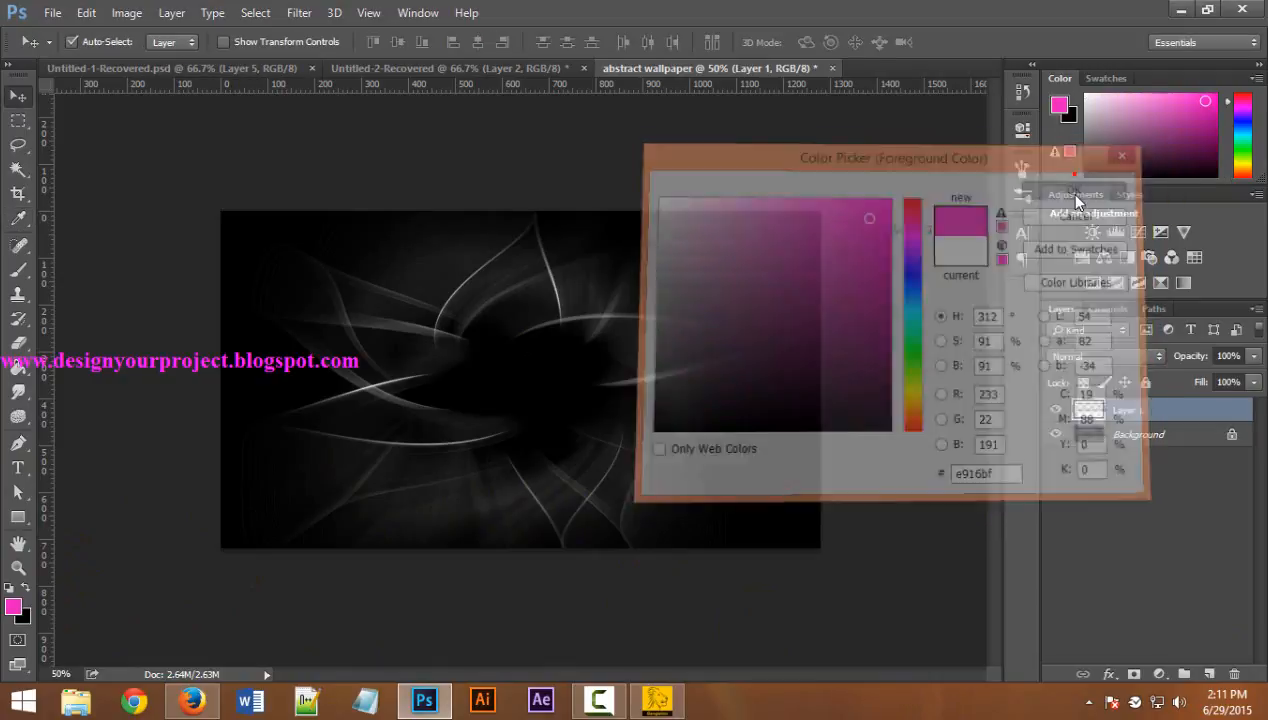
Fill the new layer with the pink foreground color using the Paint Bucket and set its blend mode to Color
left_click(18, 367)
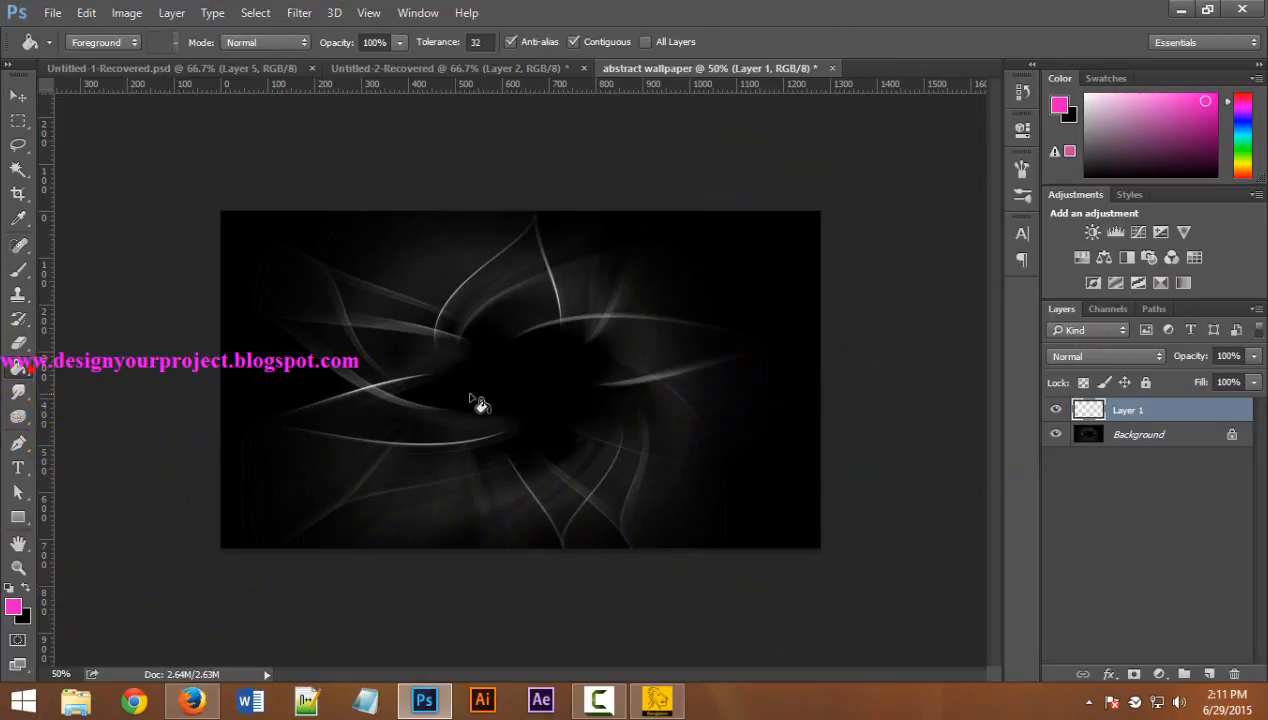
left_click(474, 397)
left_click(1098, 354)
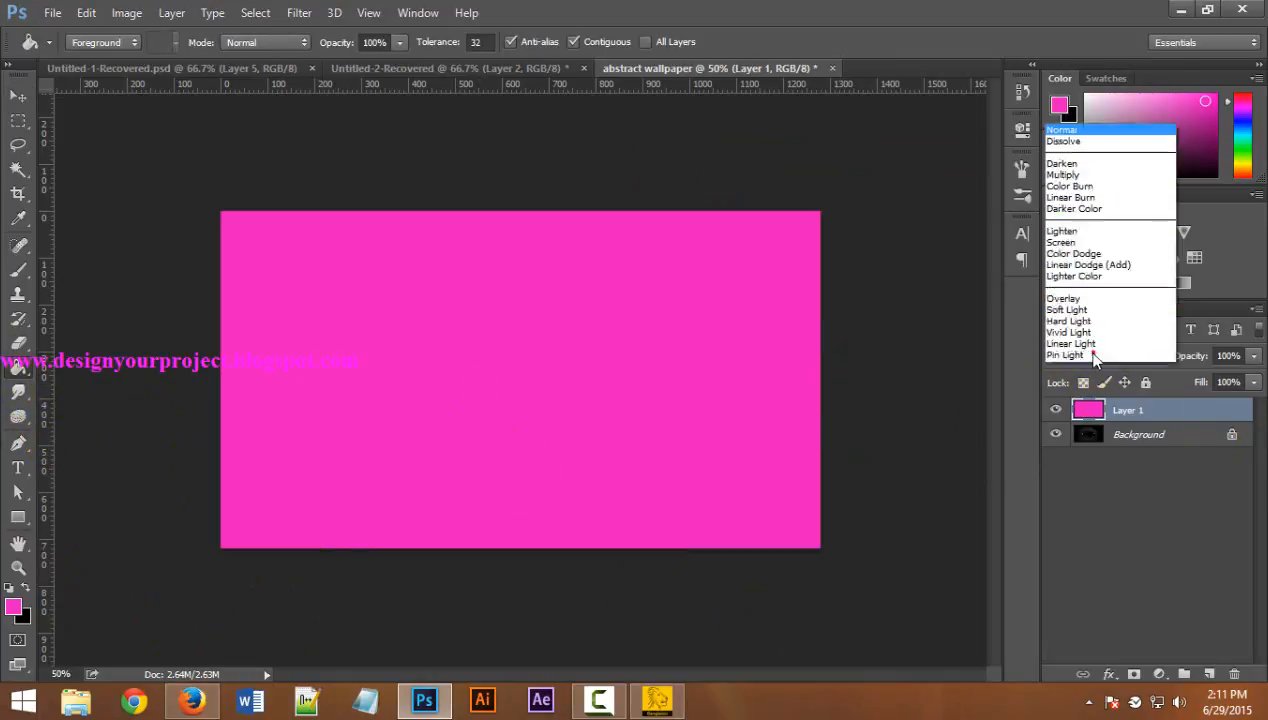
left_click(1087, 343)
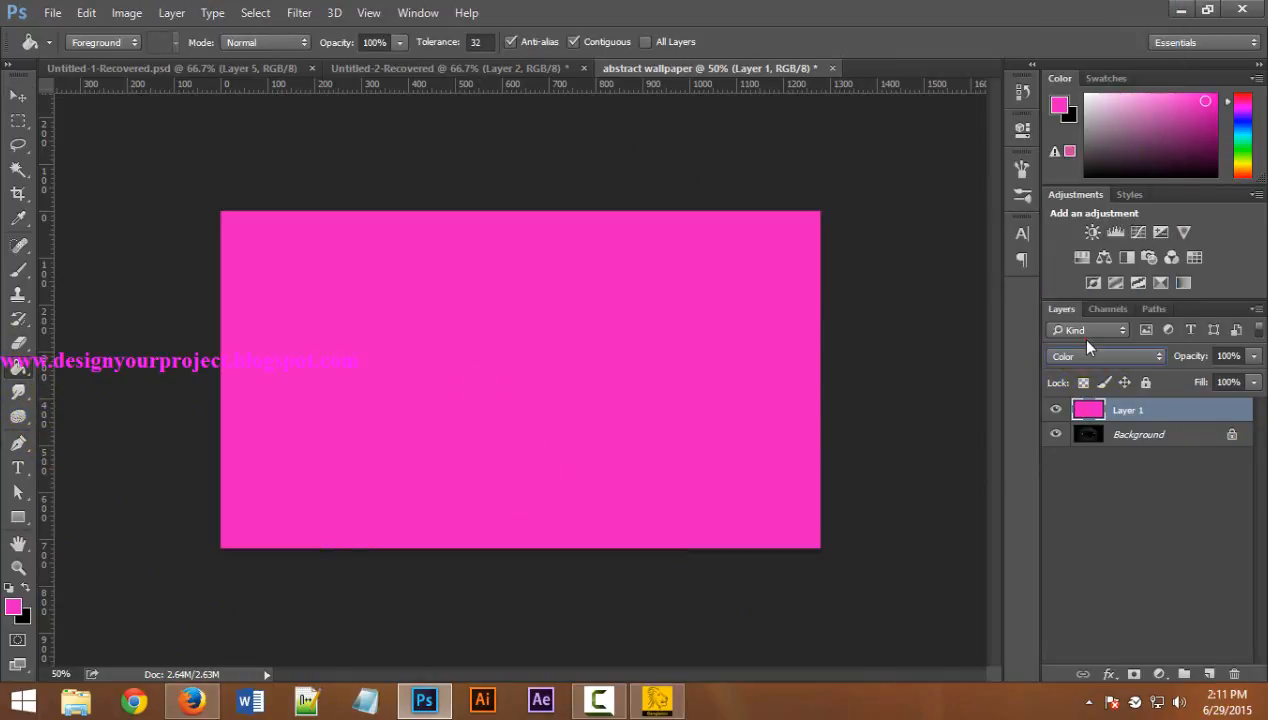
Add another layer above the pink one and set the foreground color to a brighter pink, ff18d1
left_click(1208, 674)
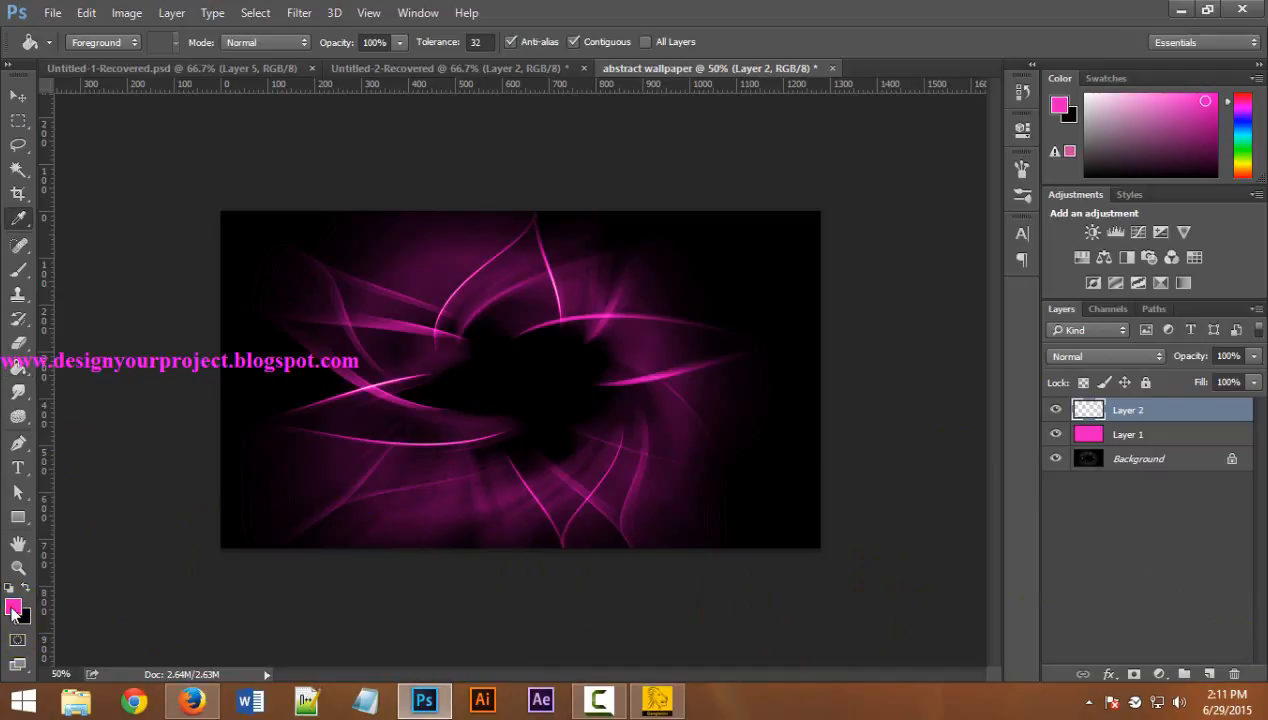
left_click(13, 605)
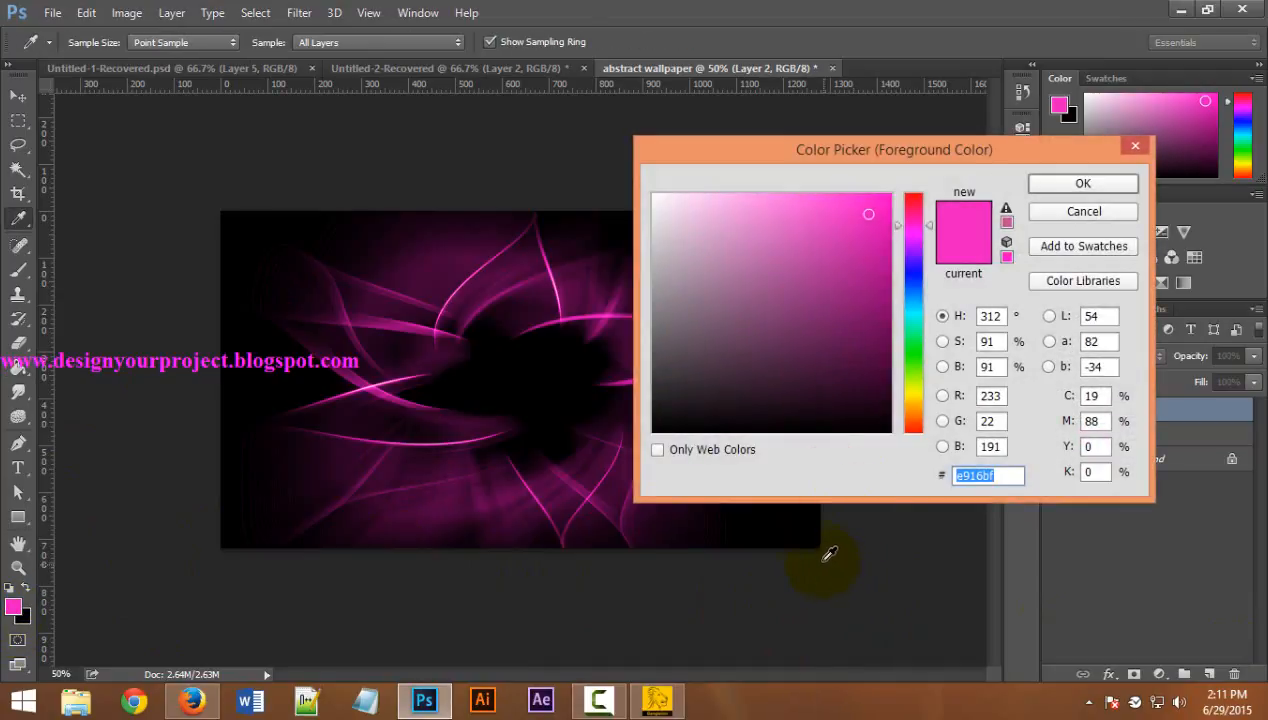
left_click(868, 196)
left_click(1083, 184)
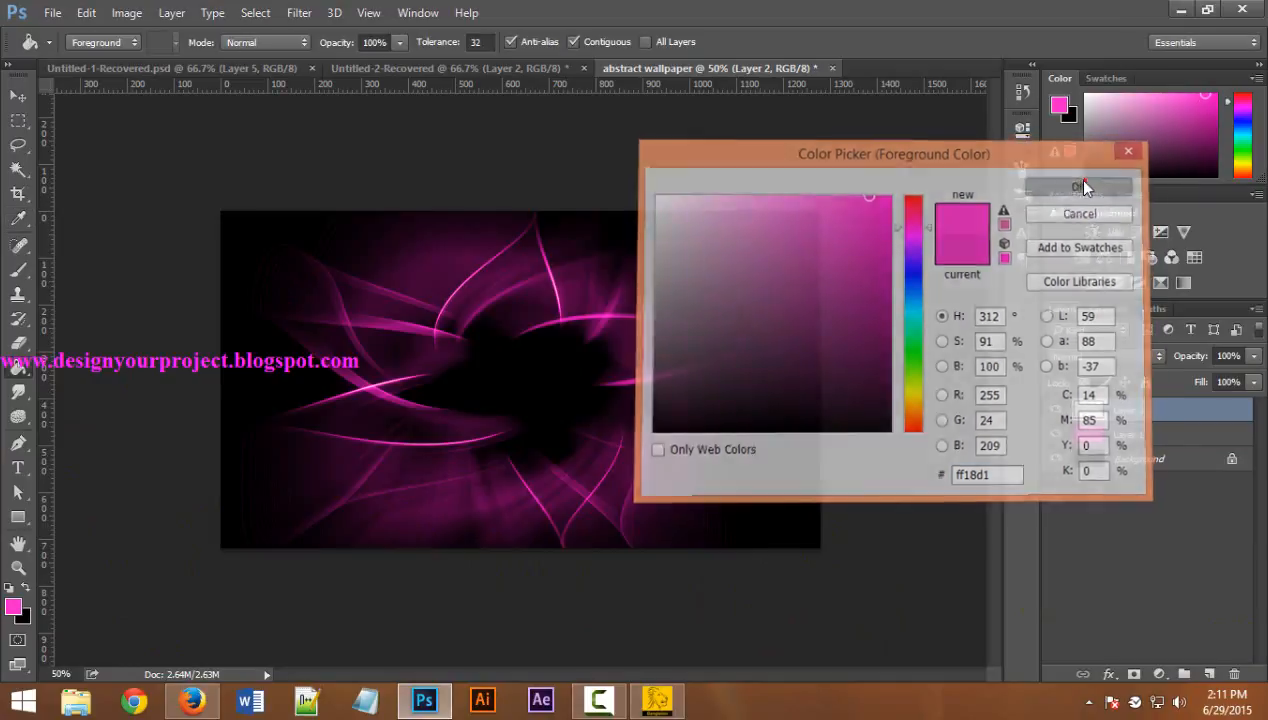
Fill Layer 2 with the brighter pink and set its blend mode to Overlay
left_click(489, 366)
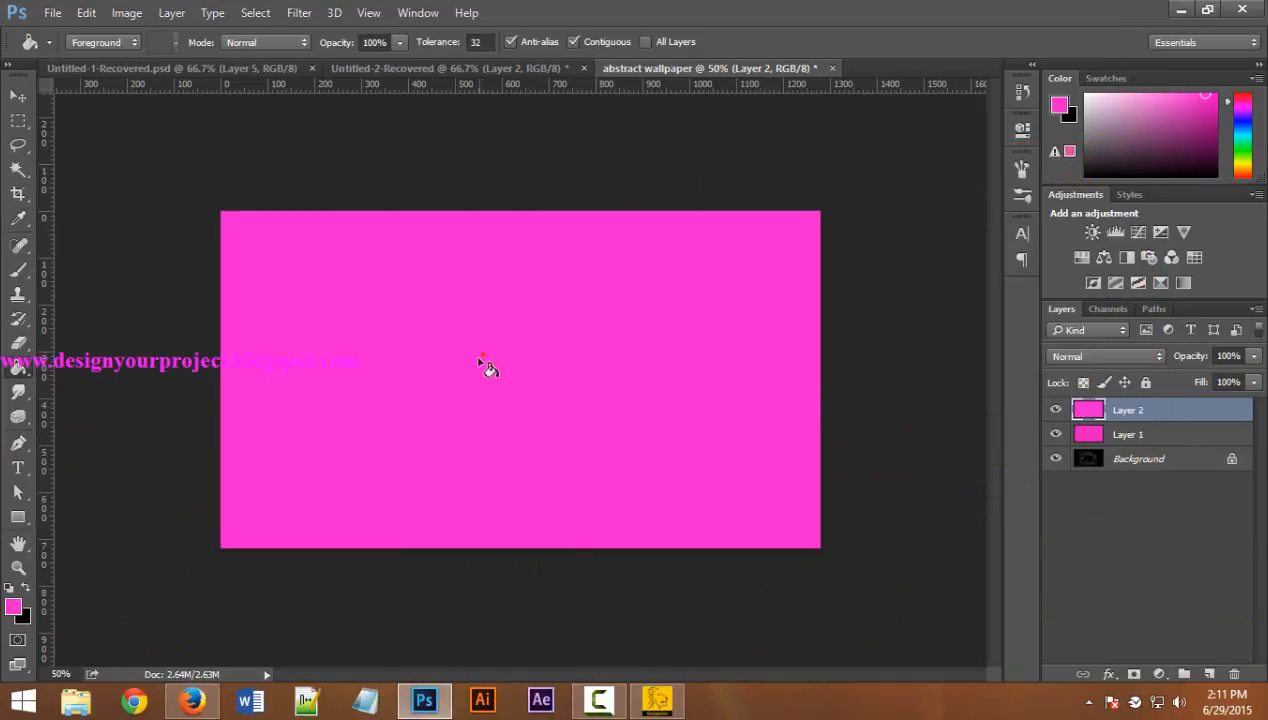
left_click(1068, 354)
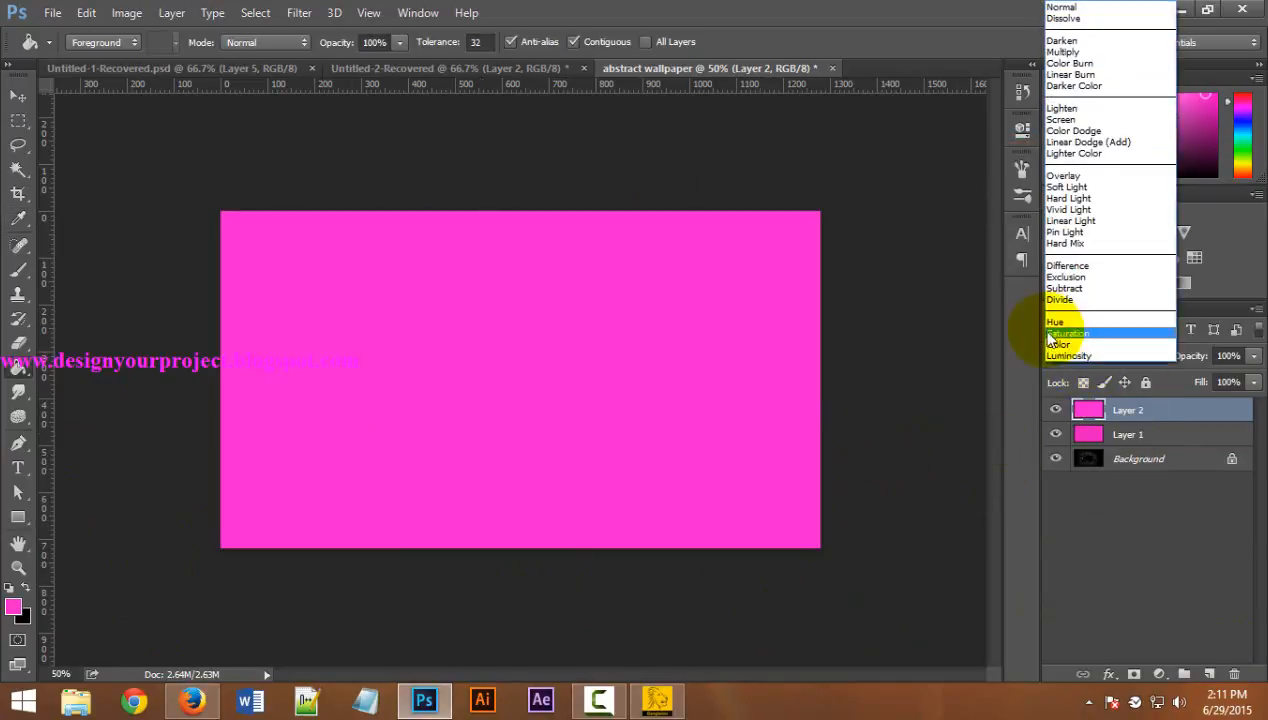
left_click(1097, 177)
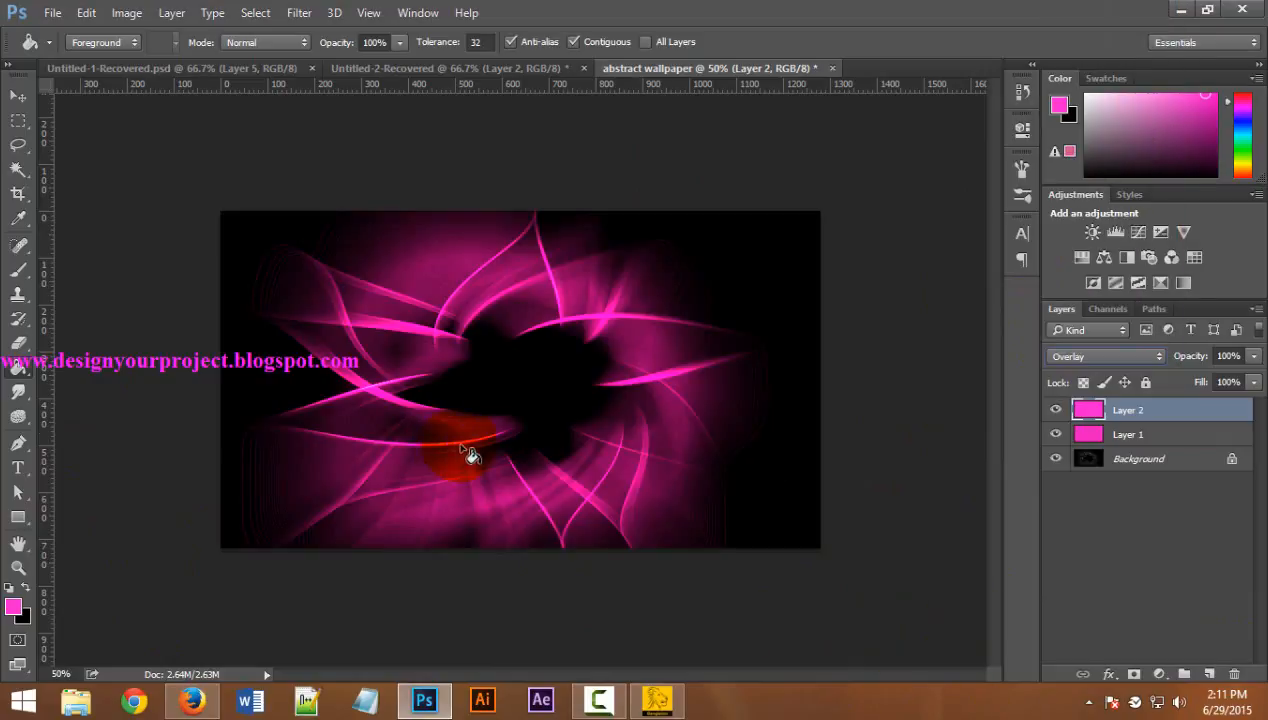
Check the blend modes of the two pink layers in the Untitled-2-Recovered document, and return to the abstract wallpaper document
left_click(430, 64)
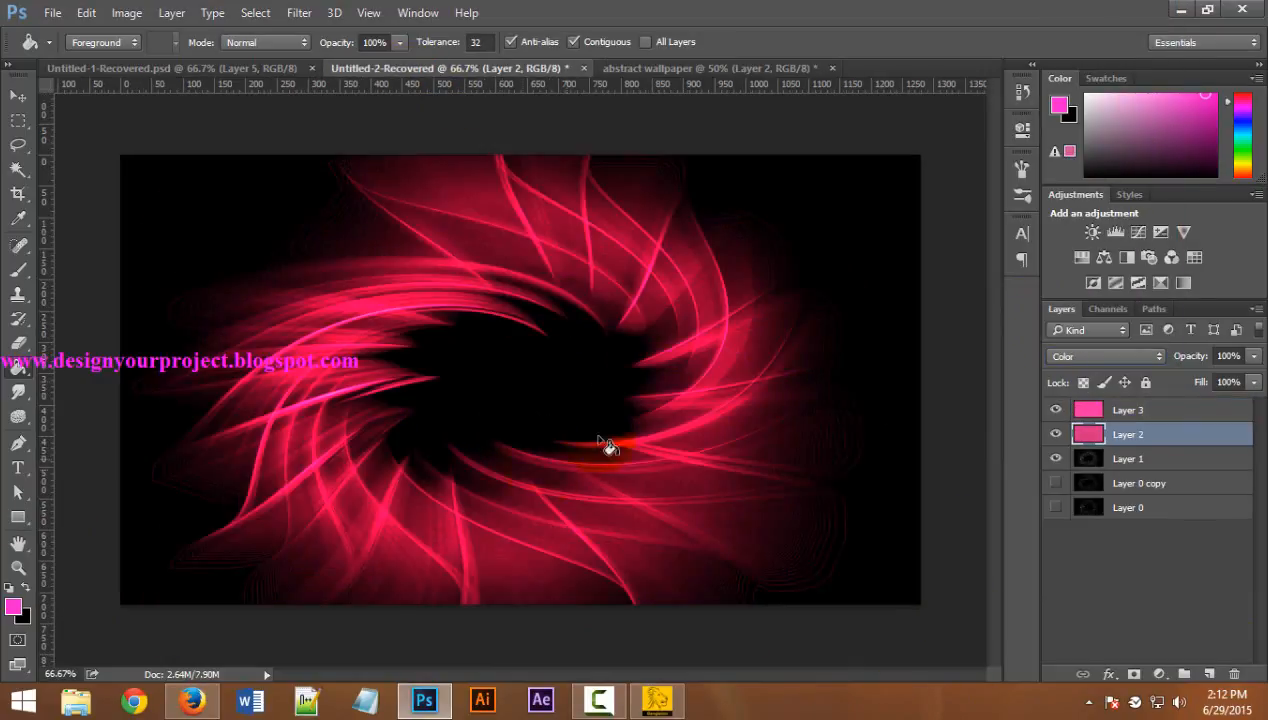
left_click(668, 68)
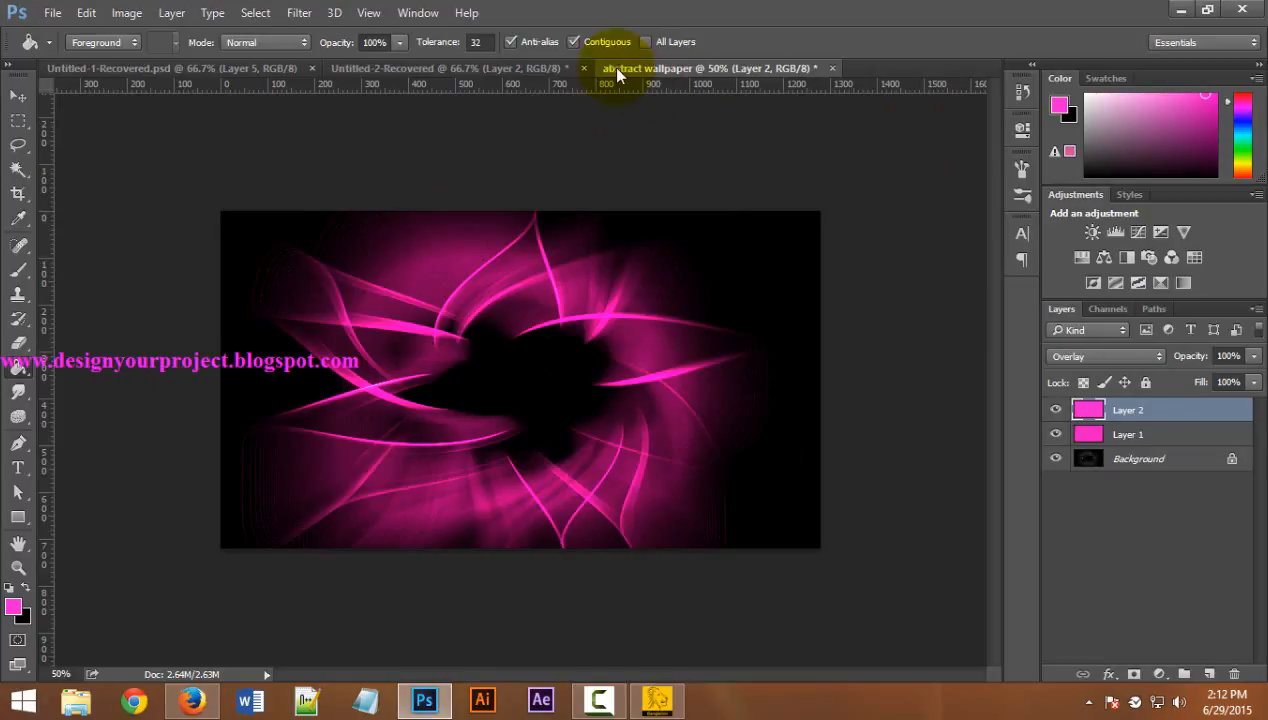
left_click(428, 68)
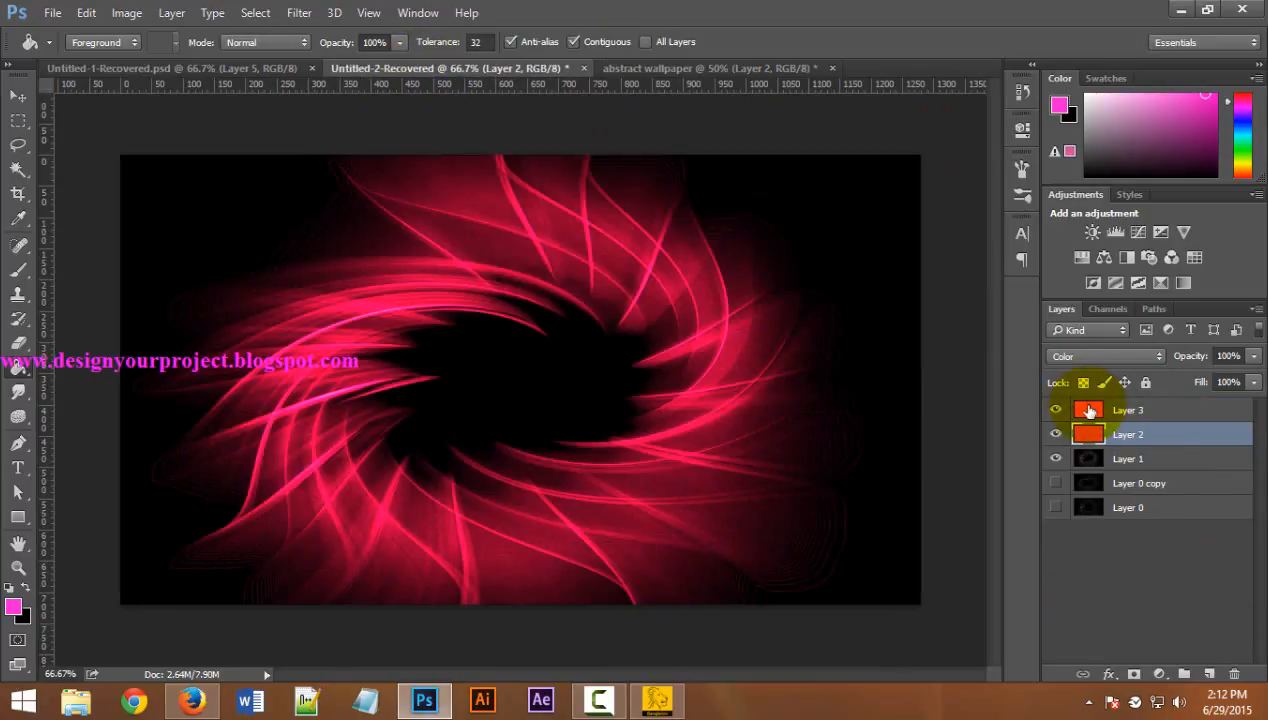
key("alt+BackSpace")
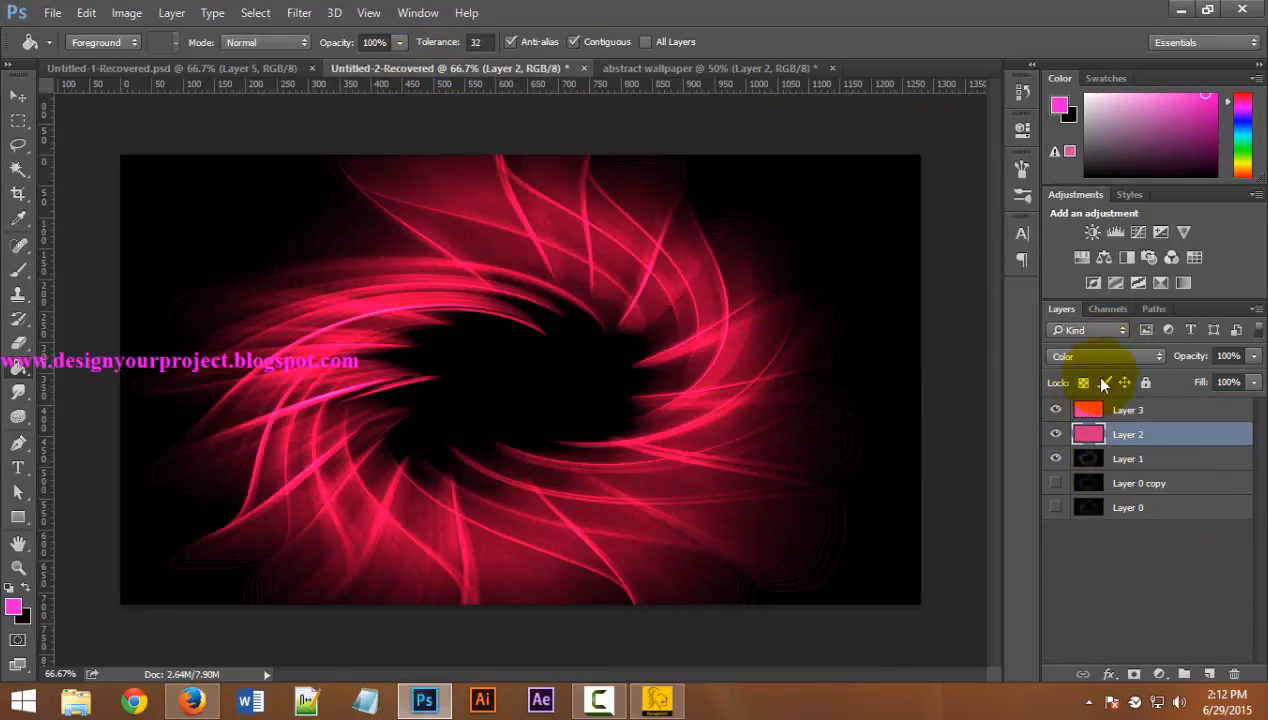
left_click(1090, 410)
key("alt+BackSpace")
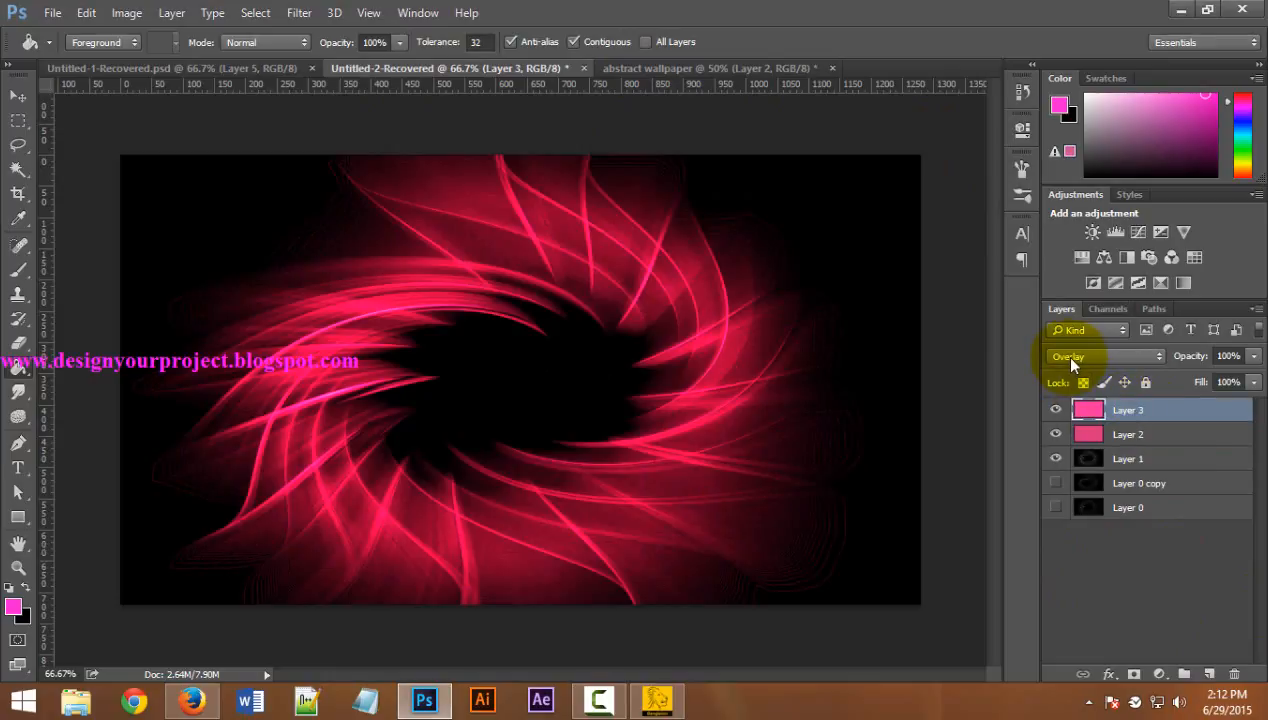
left_click(1140, 436)
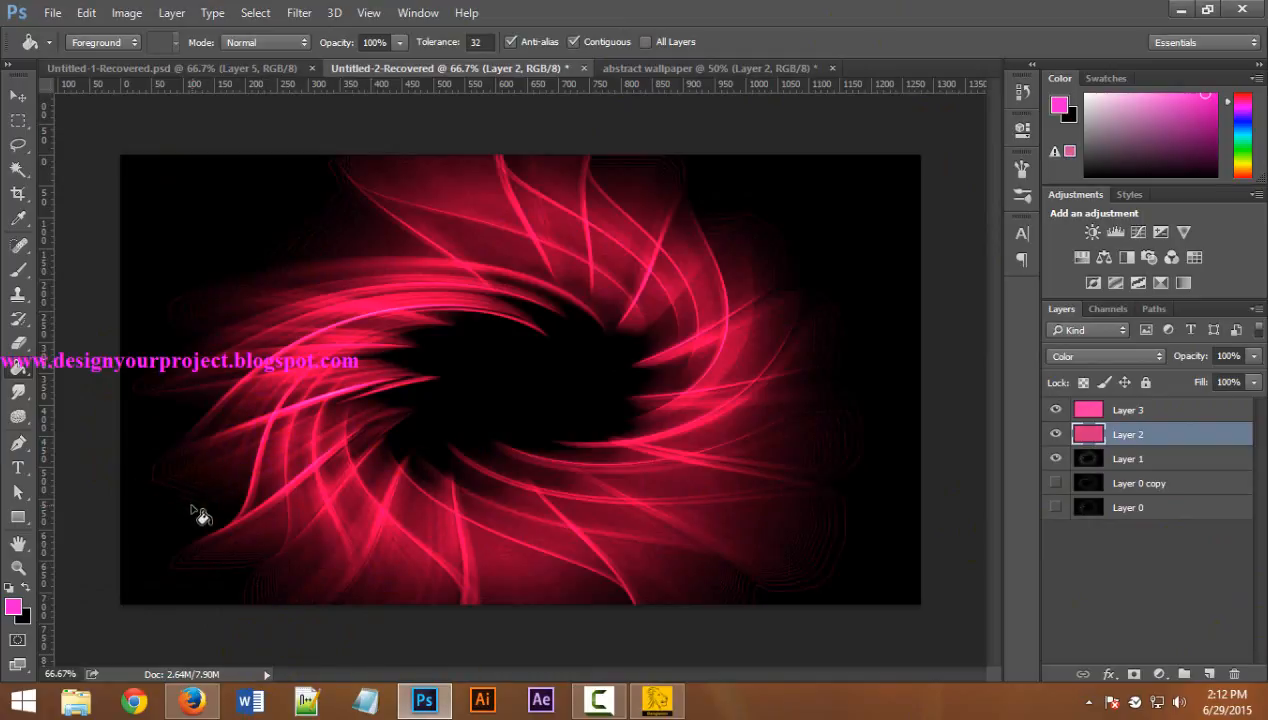
left_click(645, 68)
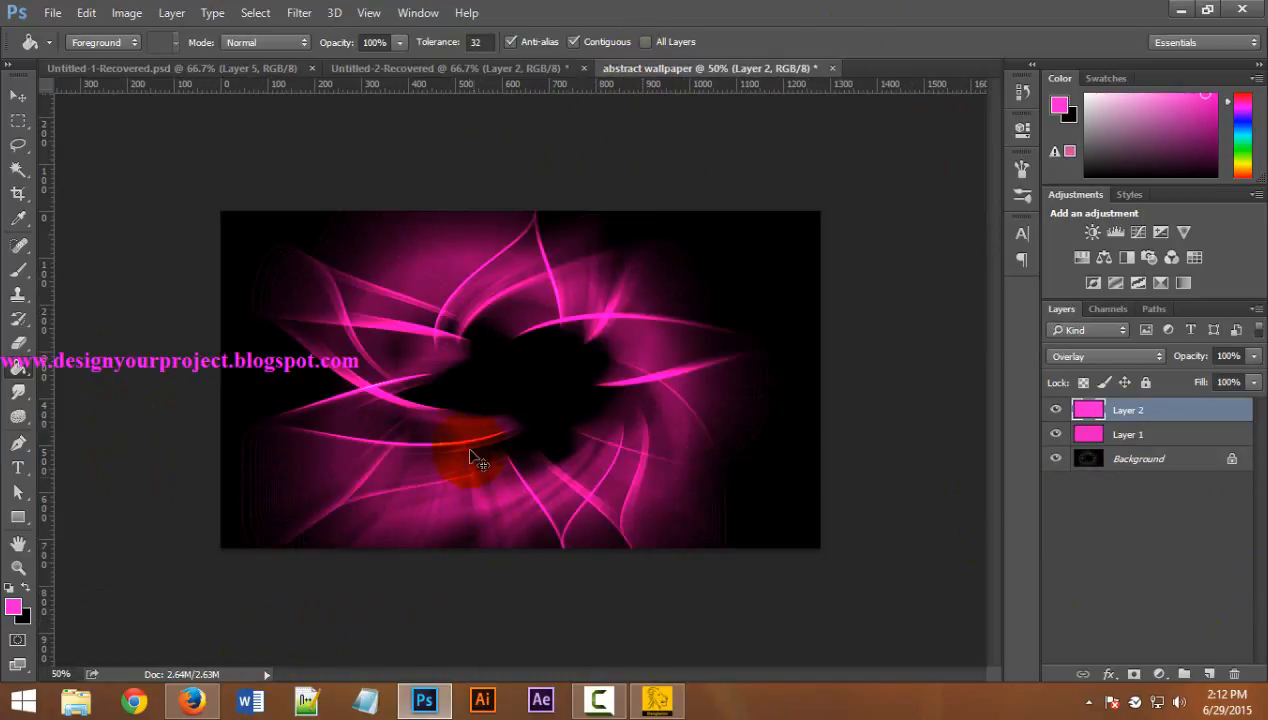
left_click(478, 380, "ctrl")
left_click(480, 392, "alt")
left_click(480, 393, "alt")
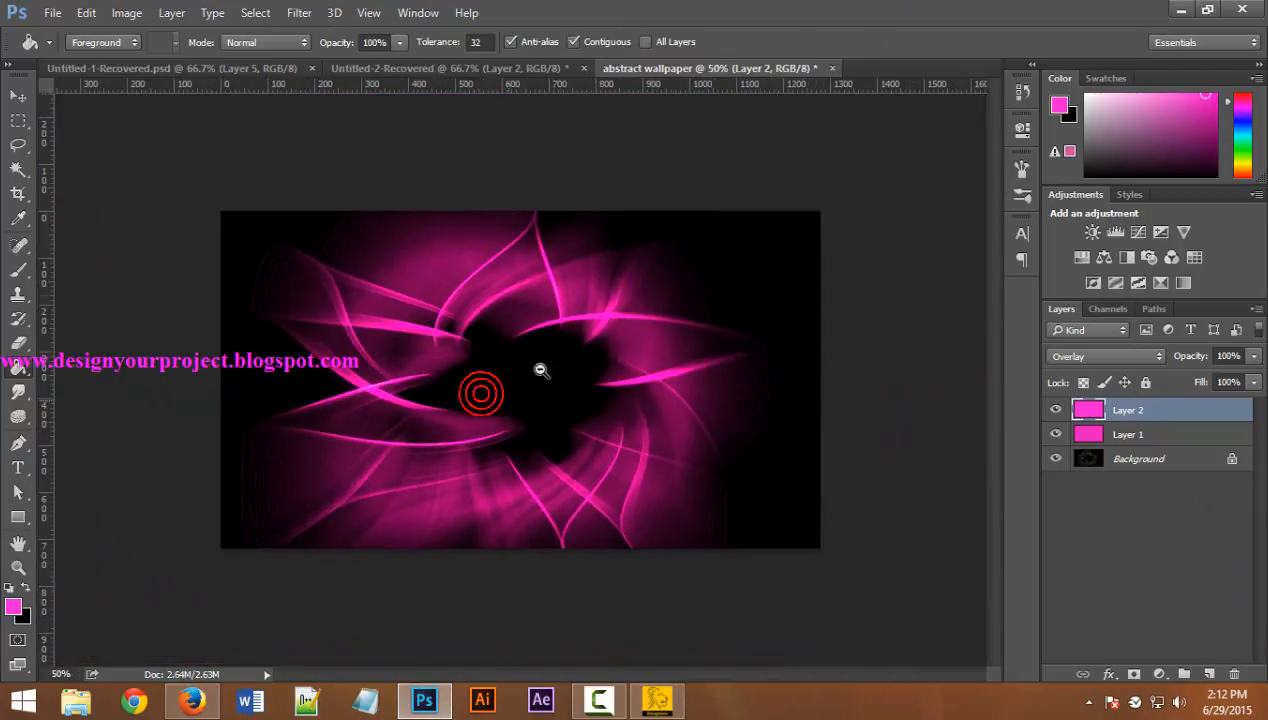
left_click(645, 366)
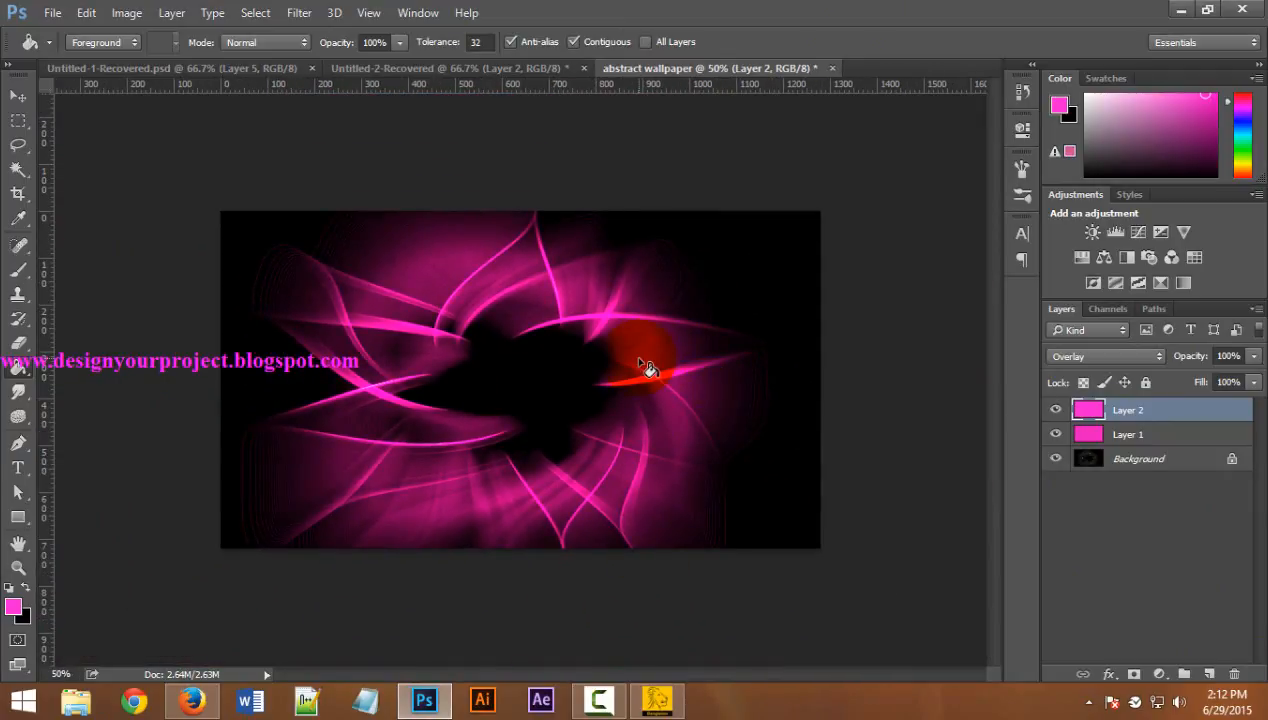
Set the foreground color to a darker crimson pink and refill Layer 2 with it
double_click(1088, 410)
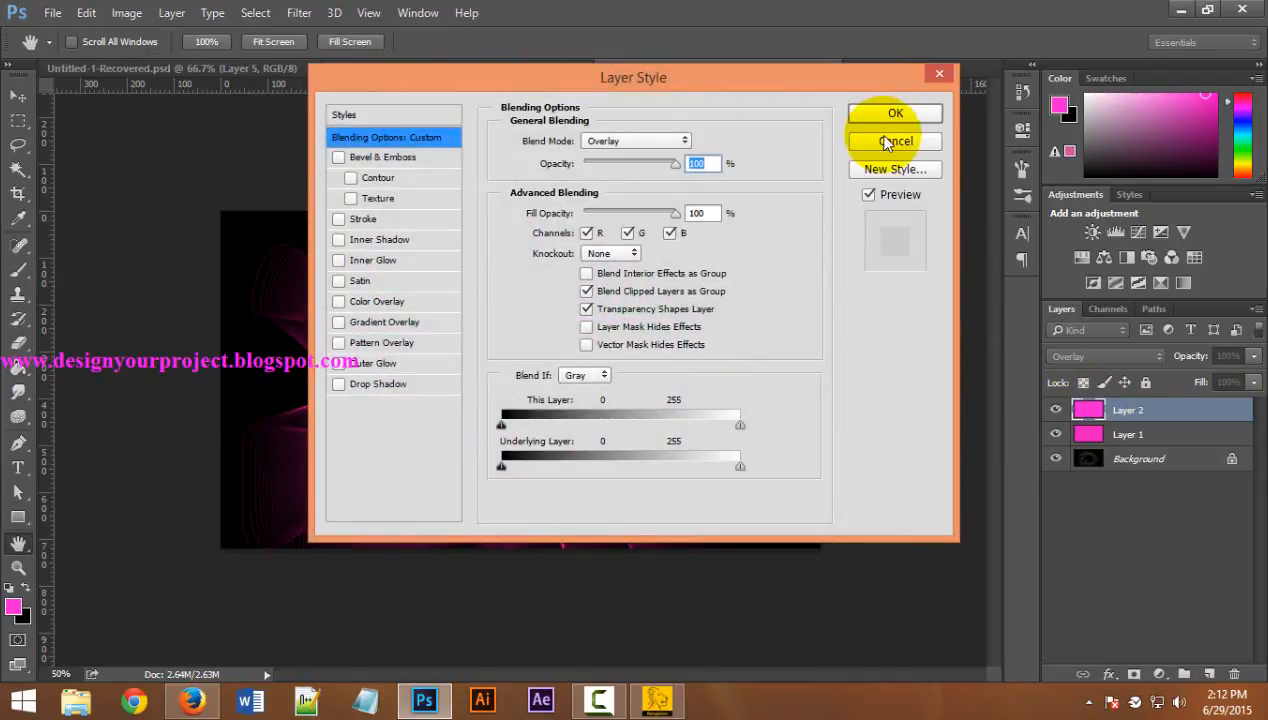
left_click(885, 140)
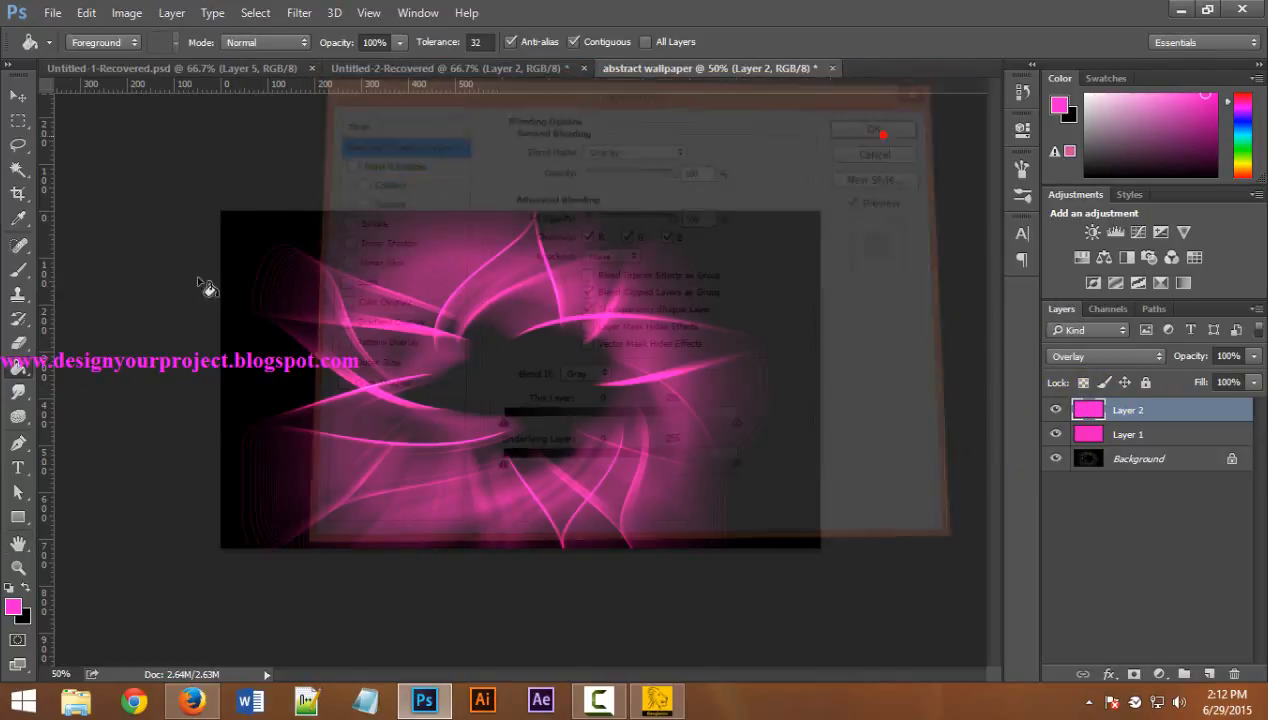
left_click(13, 607)
mouse_move(800, 258)
left_mouse_down()
mouse_move(841, 266)
mouse_move(880, 299)
mouse_move(886, 268)
mouse_move(934, 212)
left_mouse_up()
left_click(1088, 177)
key("g")
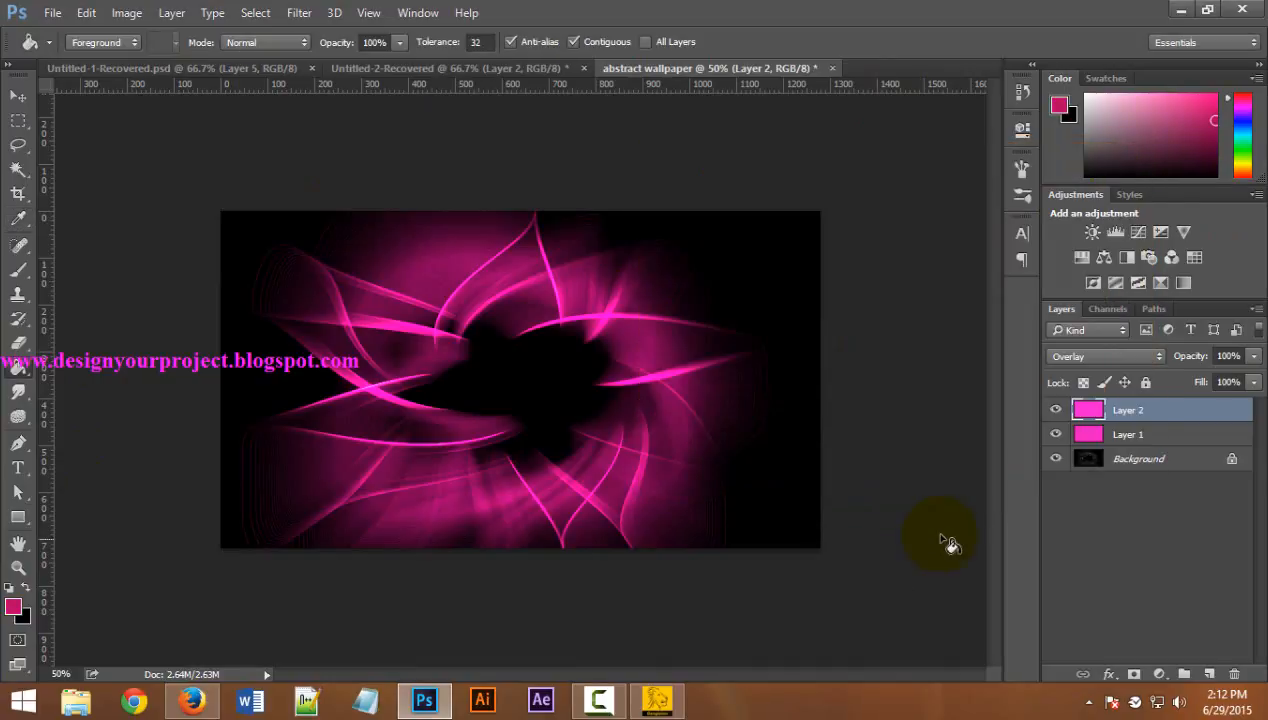
left_click(913, 509)
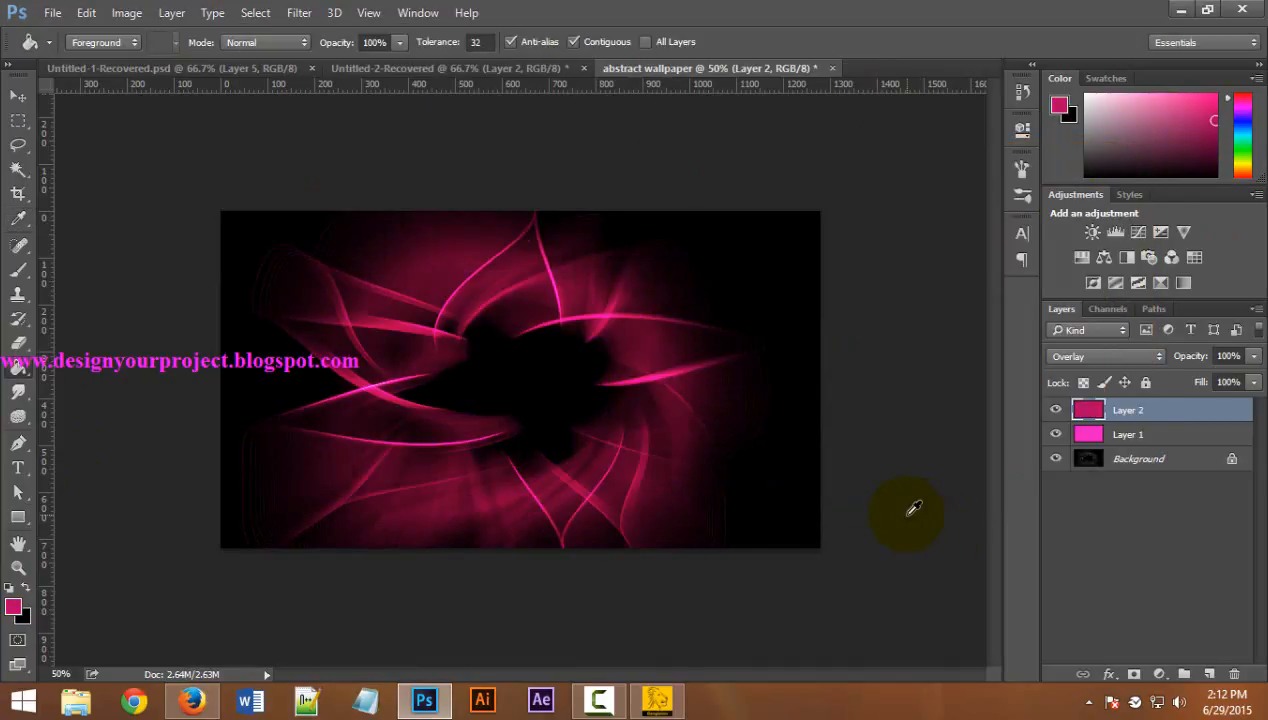
Compare the recolored wallpaper with the Untitled-2-Recovered document, and inspect the wallpaper's dark center and glowing lines up close
left_click(468, 68)
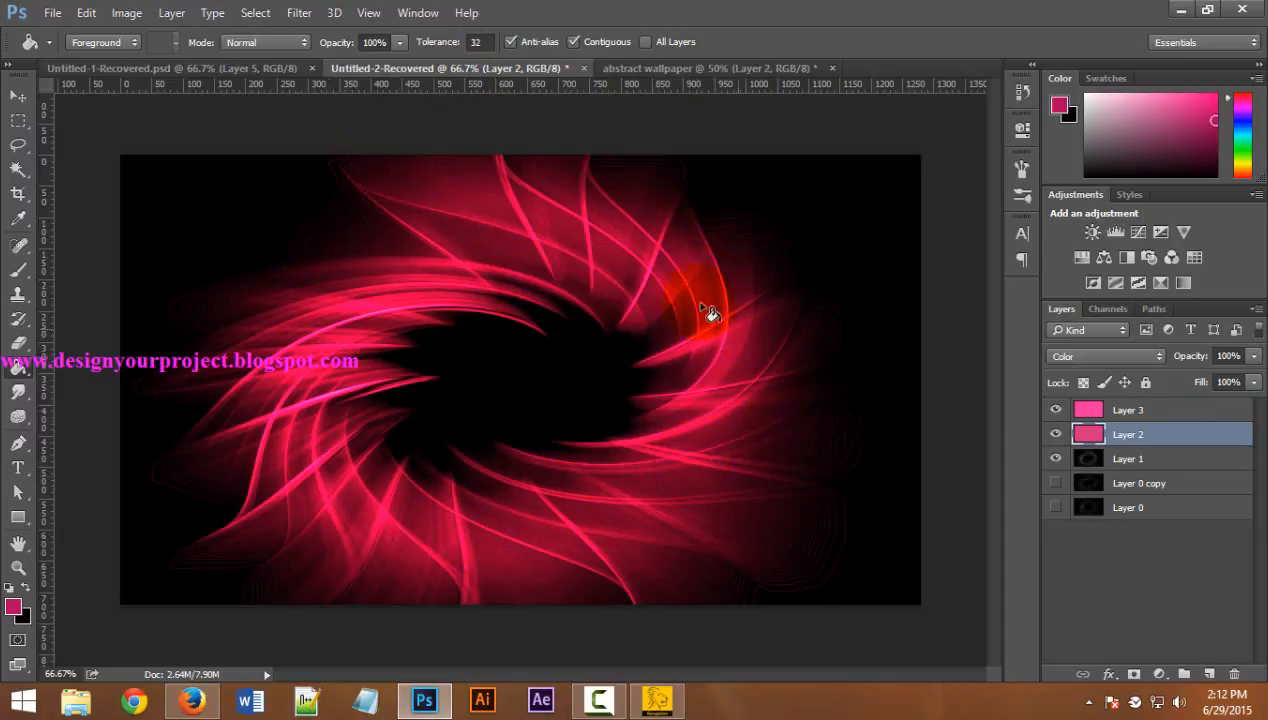
left_click(660, 68)
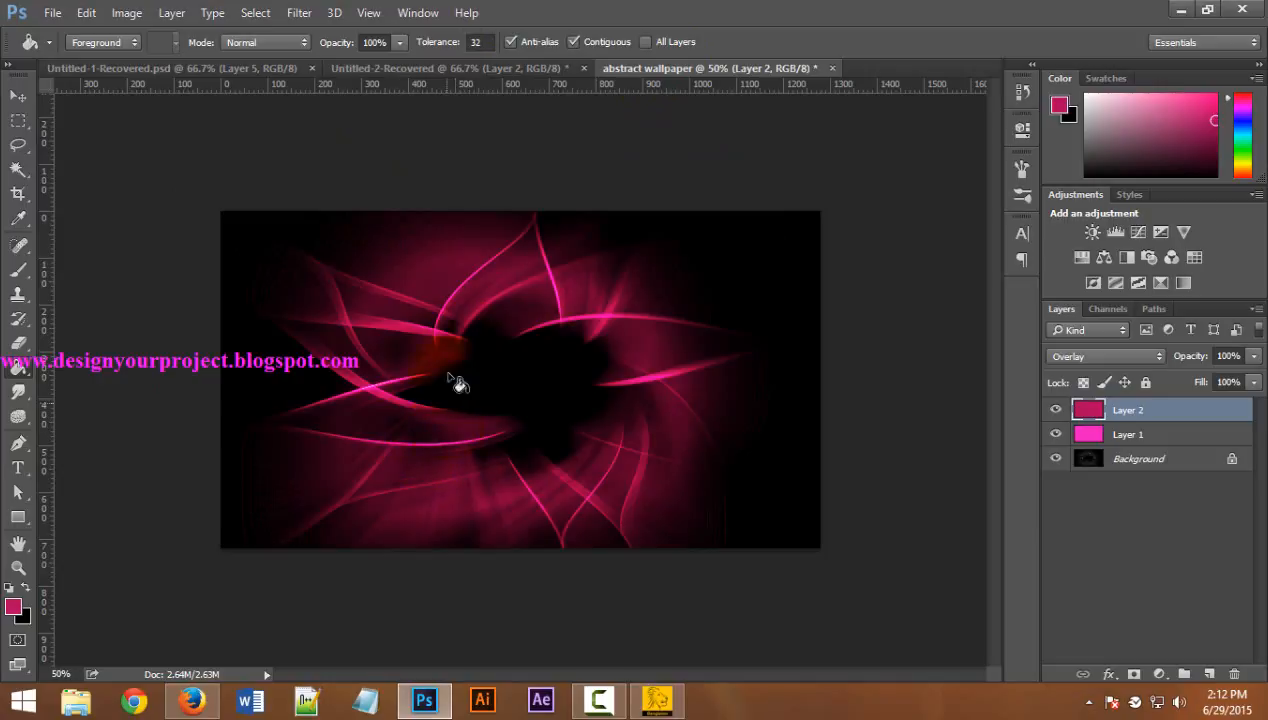
left_click(485, 332, "ctrl")
left_click(486, 336, "ctrl")
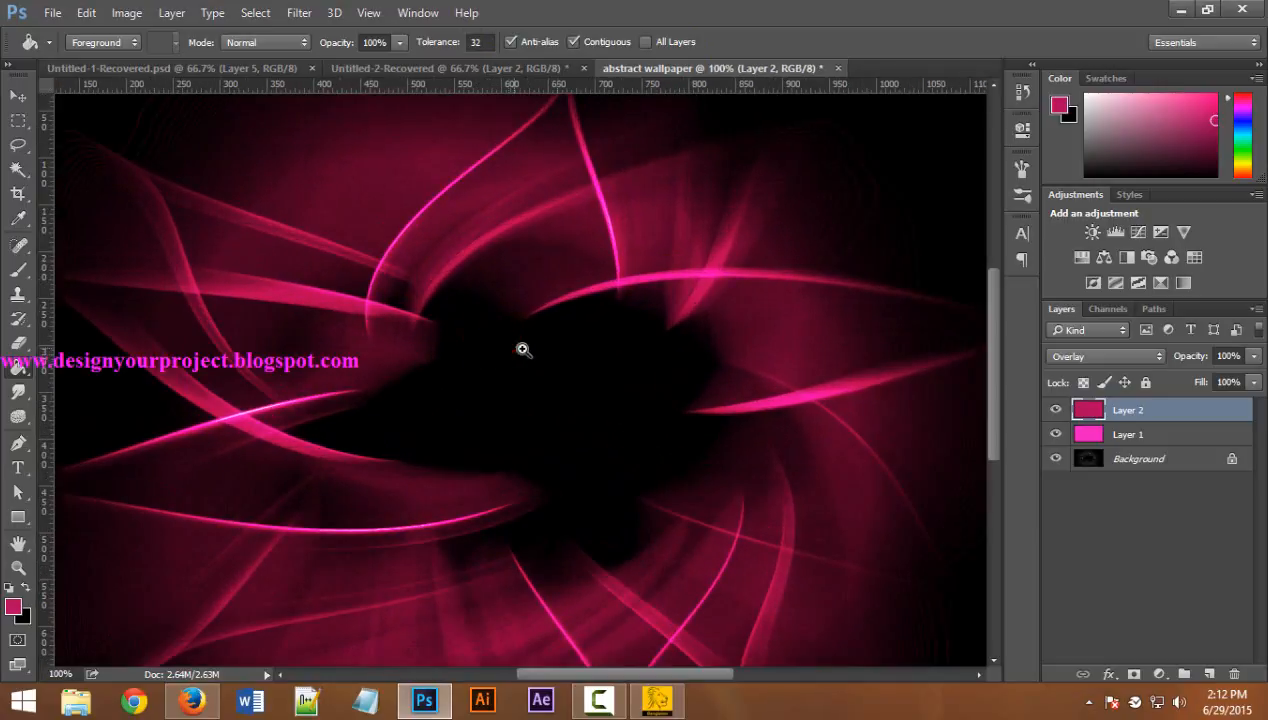
left_click(441, 378, "ctrl+alt")
left_click(443, 377, "ctrl+alt")
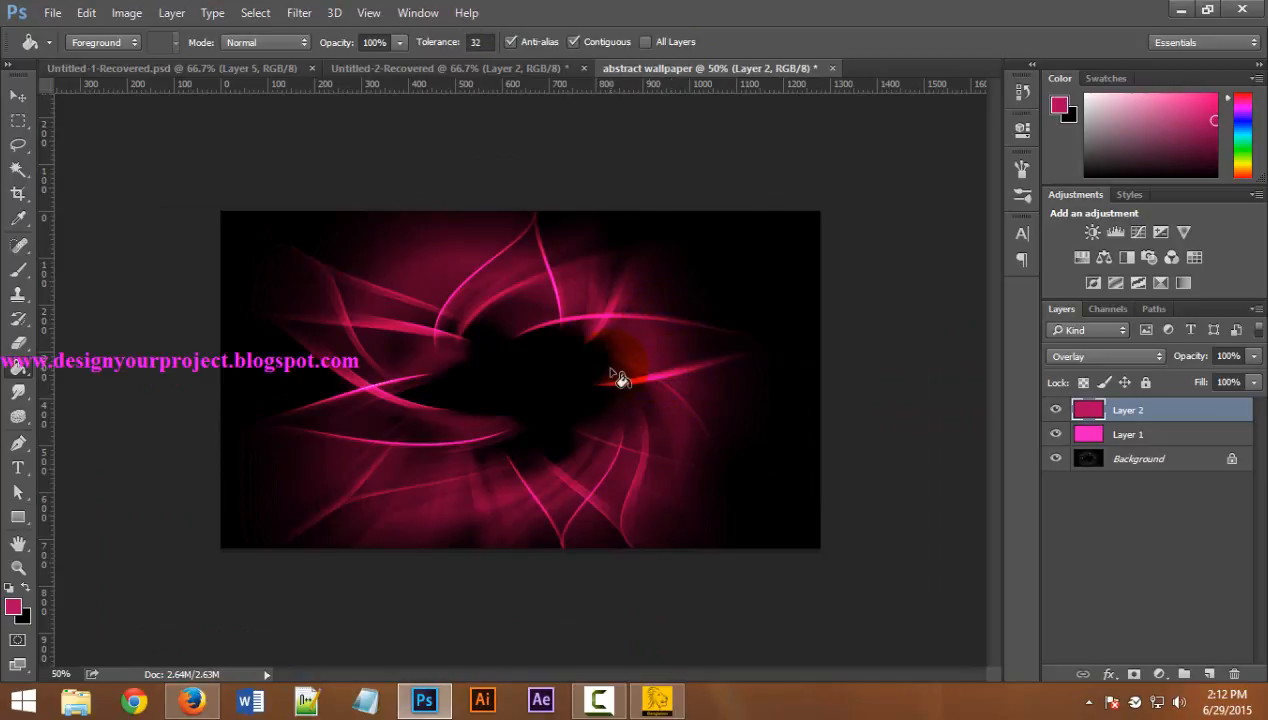
Switch to Firefox and look through the post on installing Photoshop plugins on the design your everything blog
left_click(196, 702)
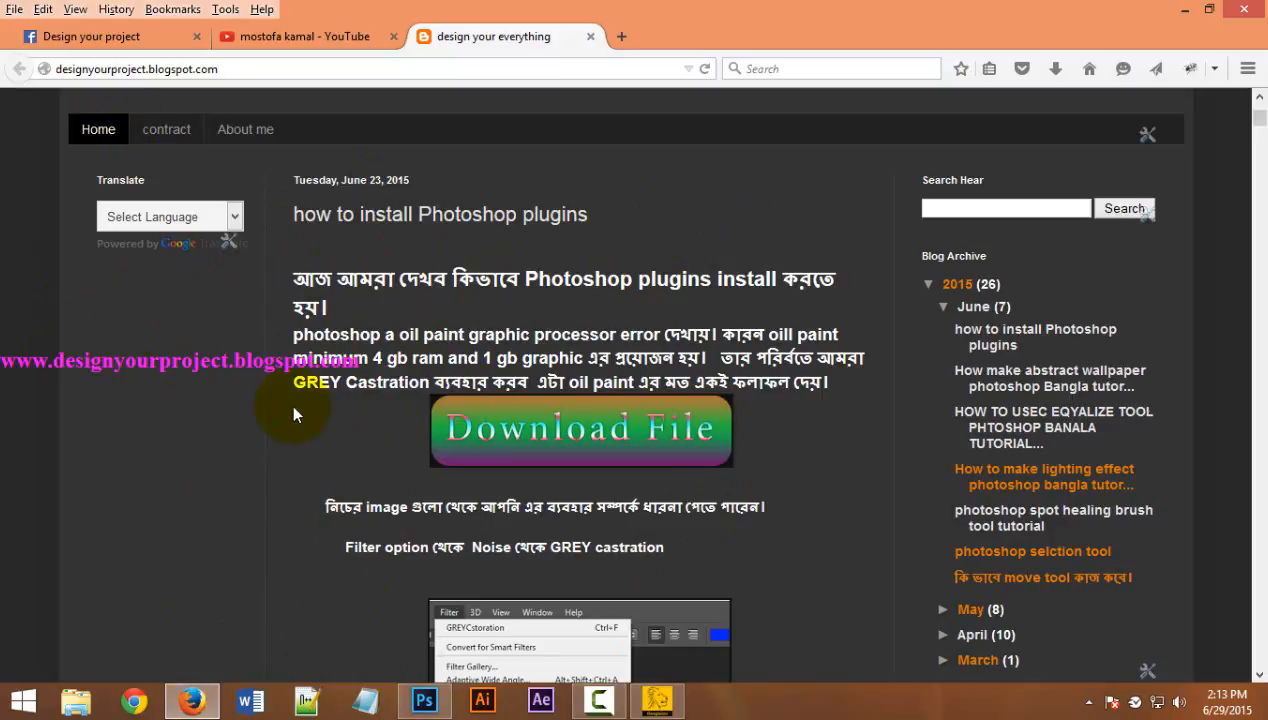
scroll(293, 413, "down", 10)
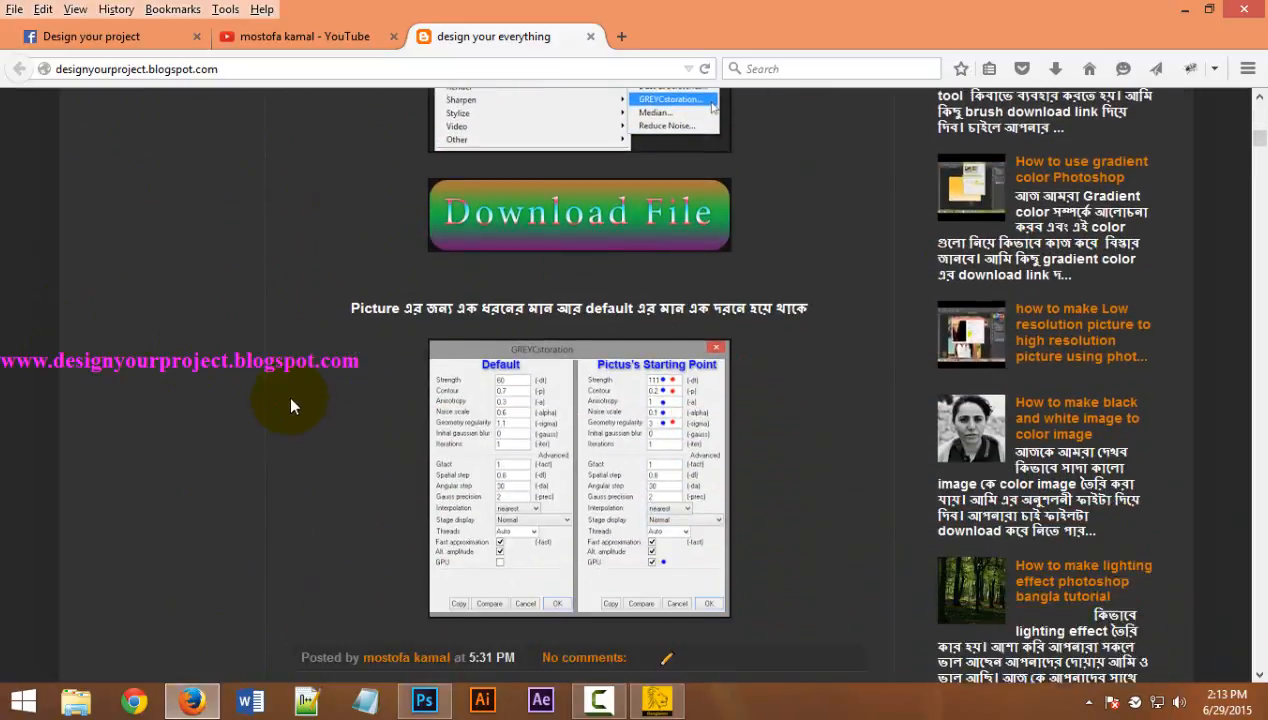
scroll(288, 404, "up", 12)
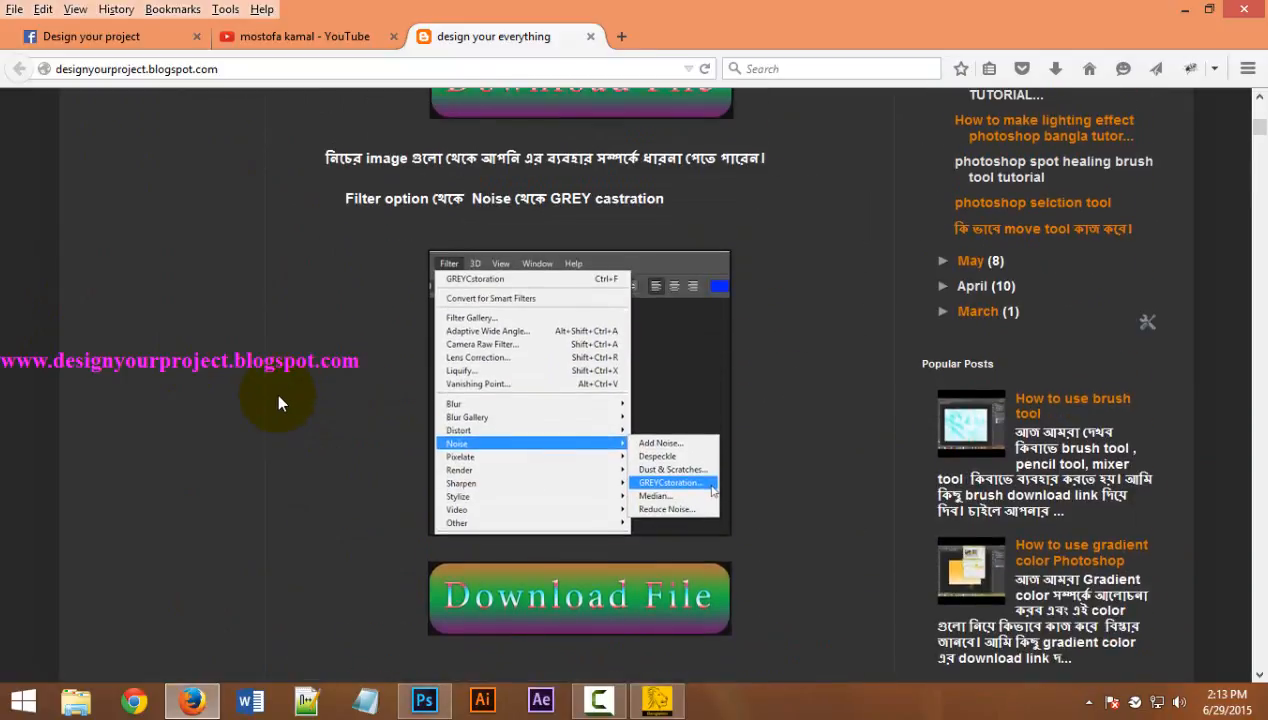
scroll(279, 397, "up", 3)
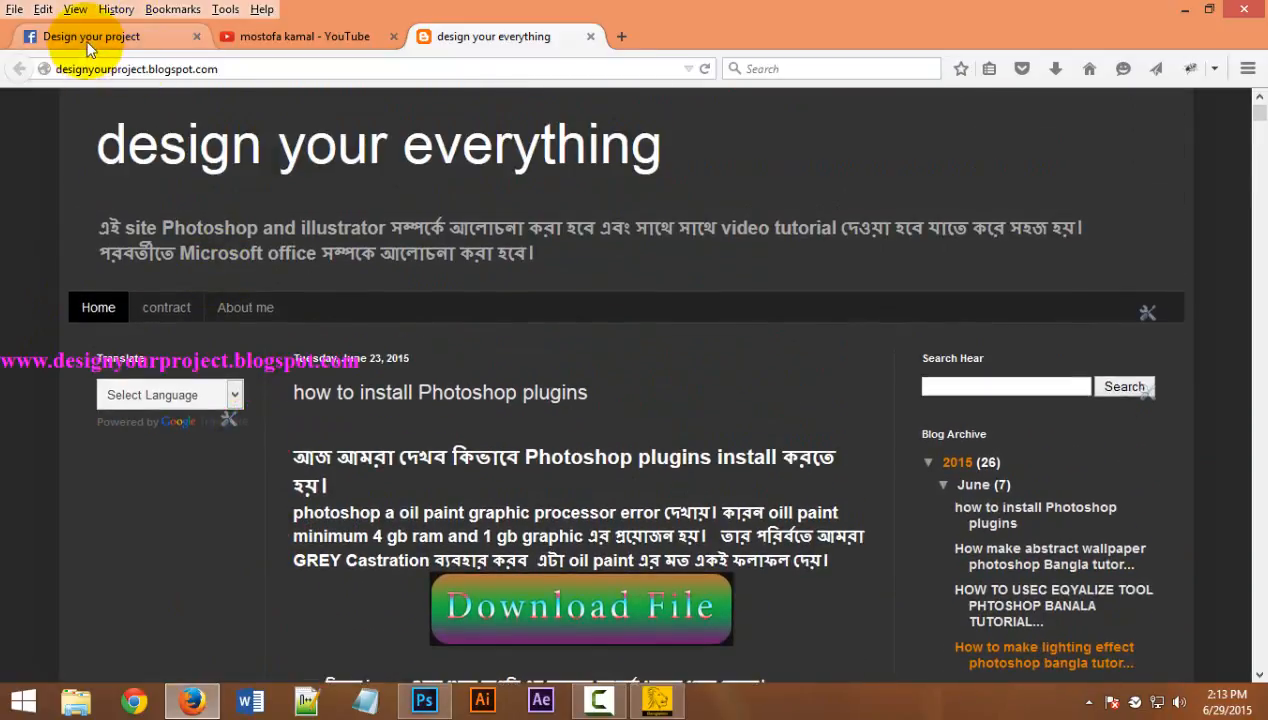
Look over the pinned post and the recent wallpaper preview post in the Design your project Facebook group
left_click(88, 44)
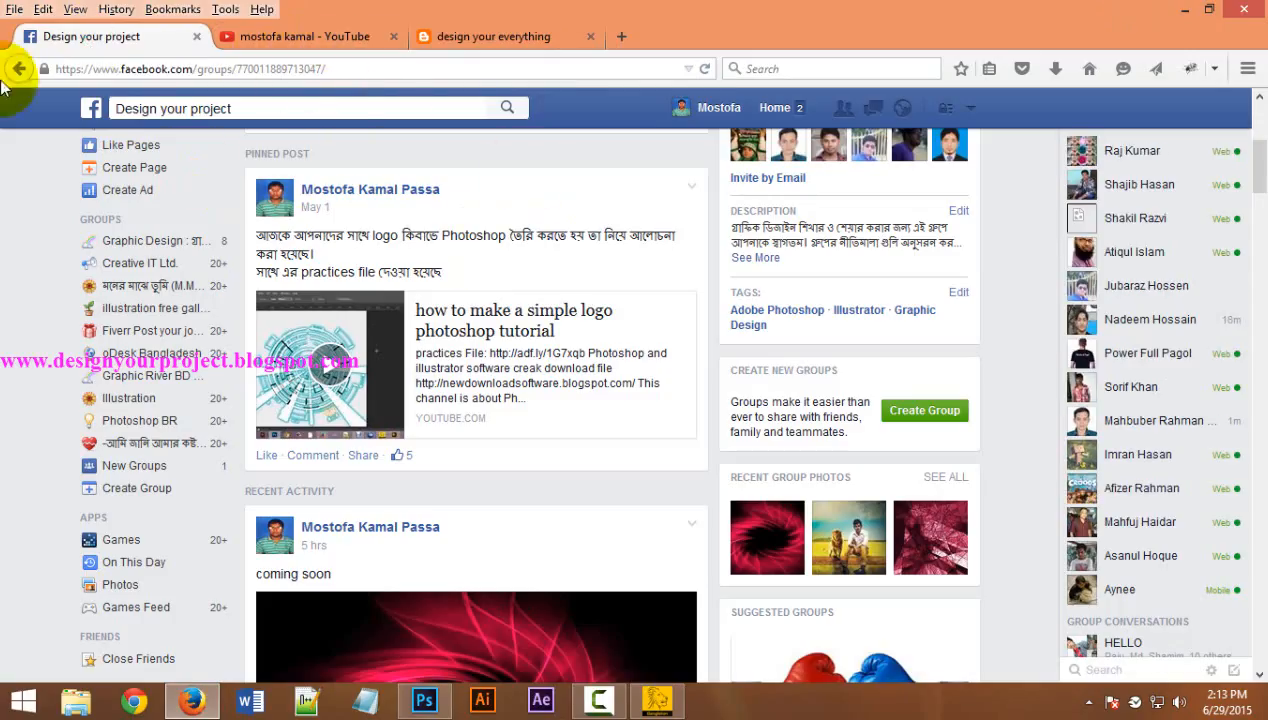
scroll(384, 482, "down", 3)
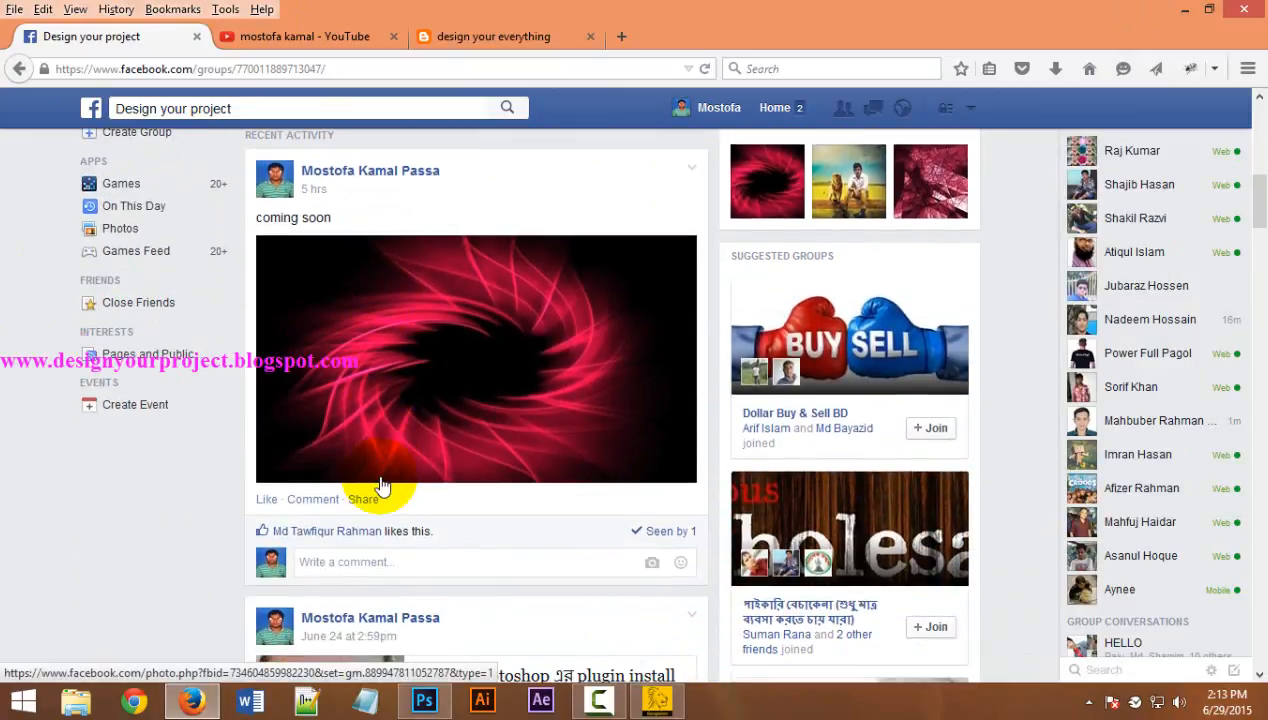
scroll(382, 470, "up", 3)
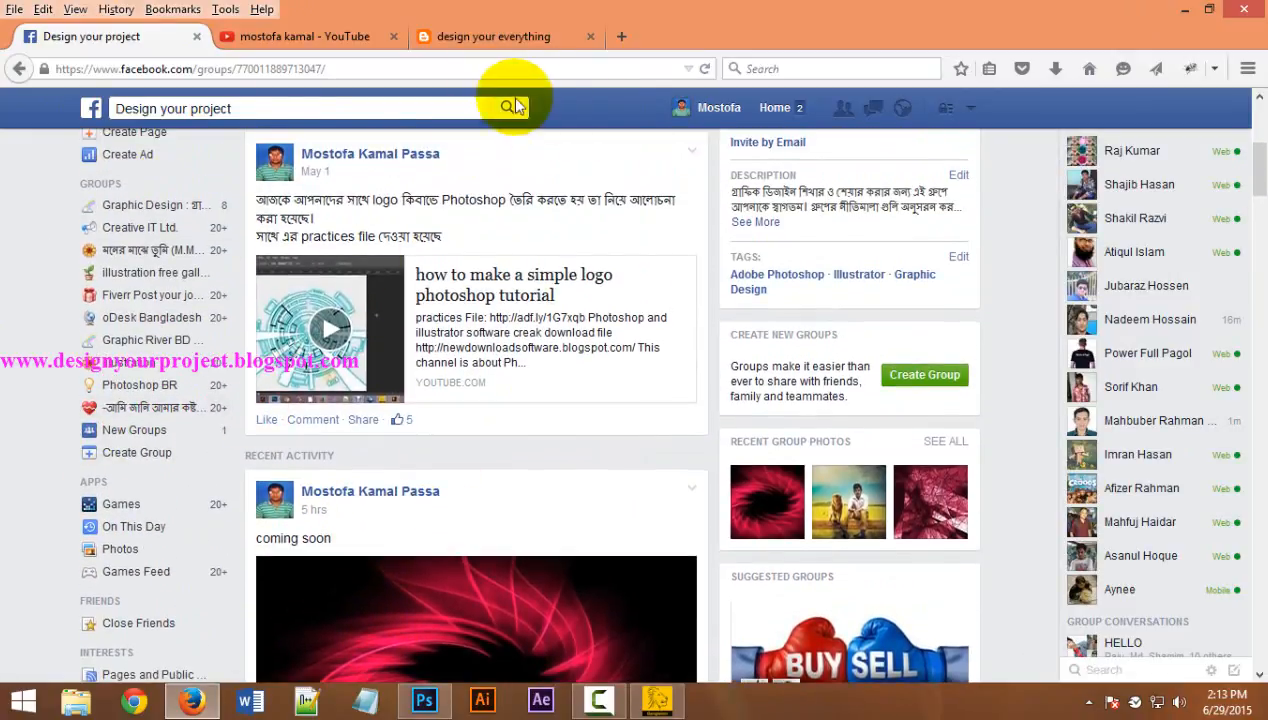
left_click(507, 107)
left_click(506, 36)
View the home page of the Photoshop tutorial YouTube channel, and return to the design your everything blog
left_click(320, 44)
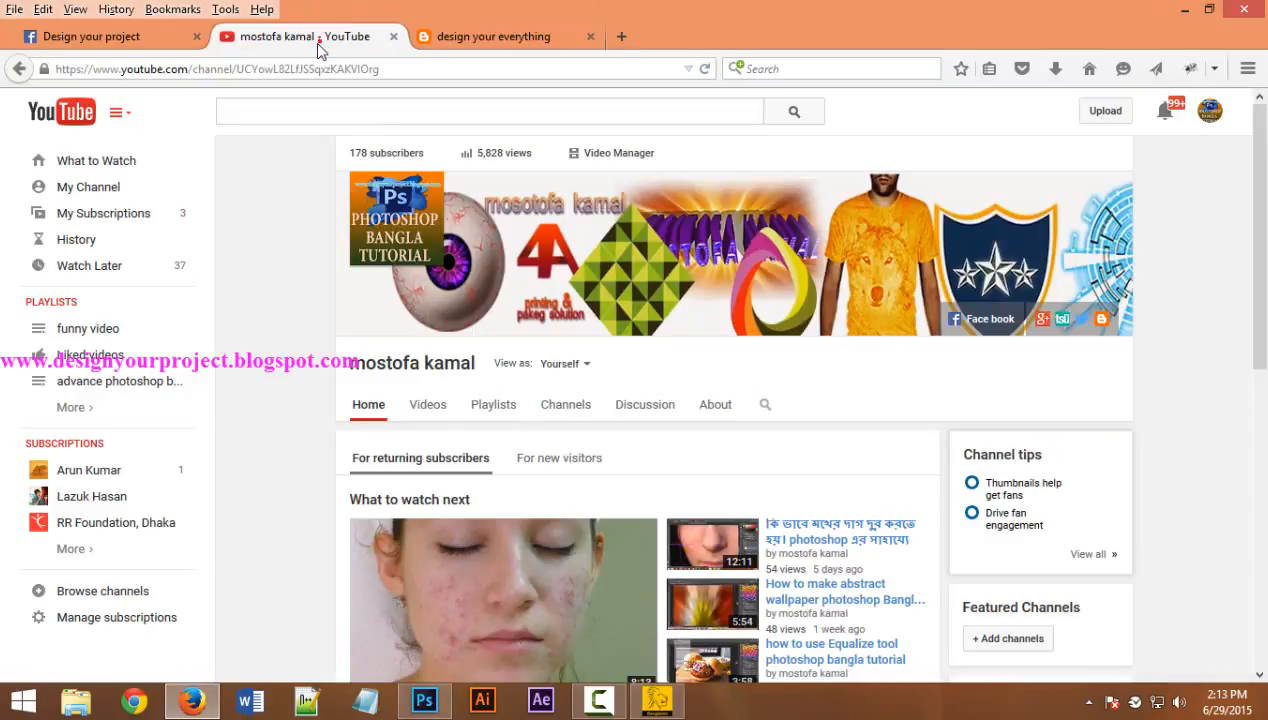
scroll(501, 494, "down", 3)
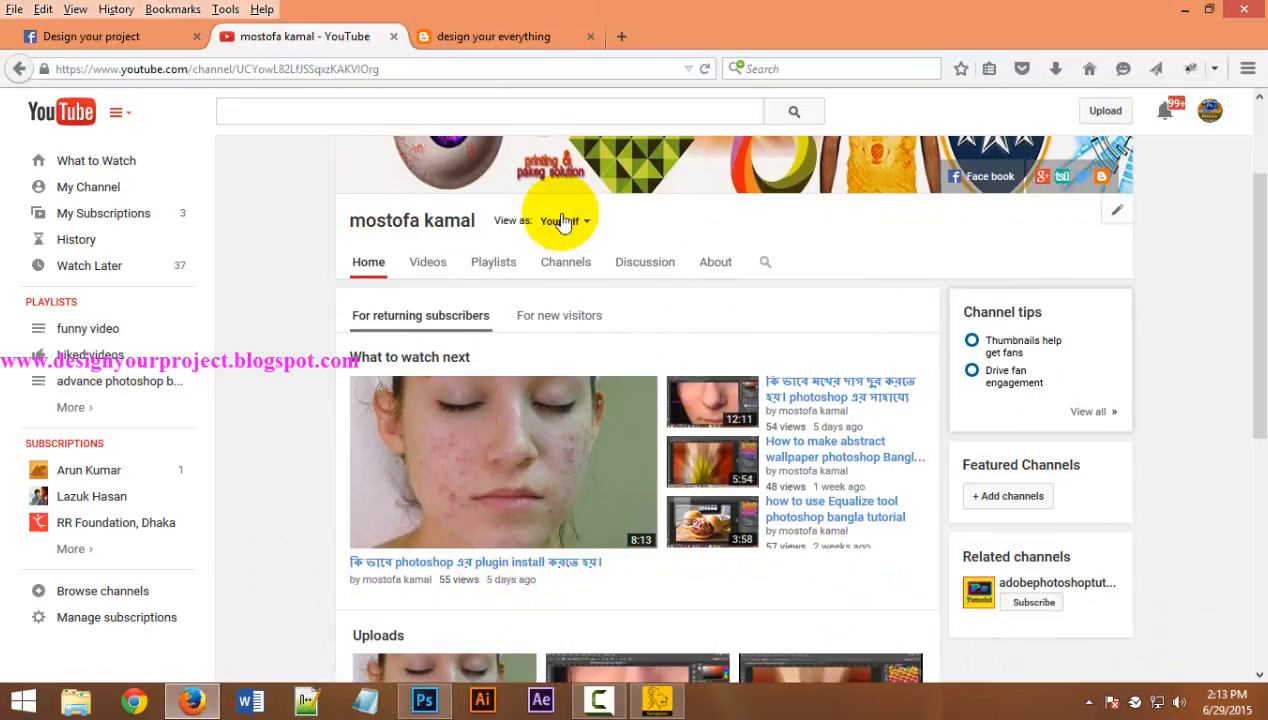
left_click(490, 38)
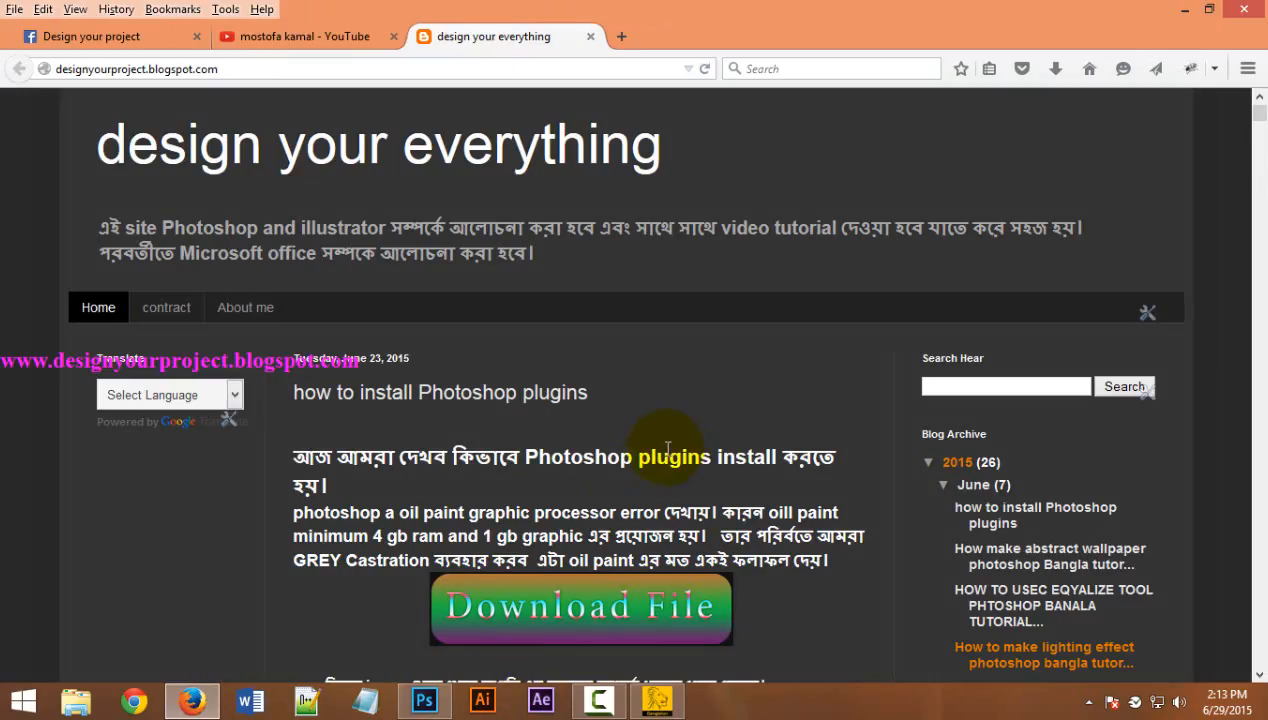